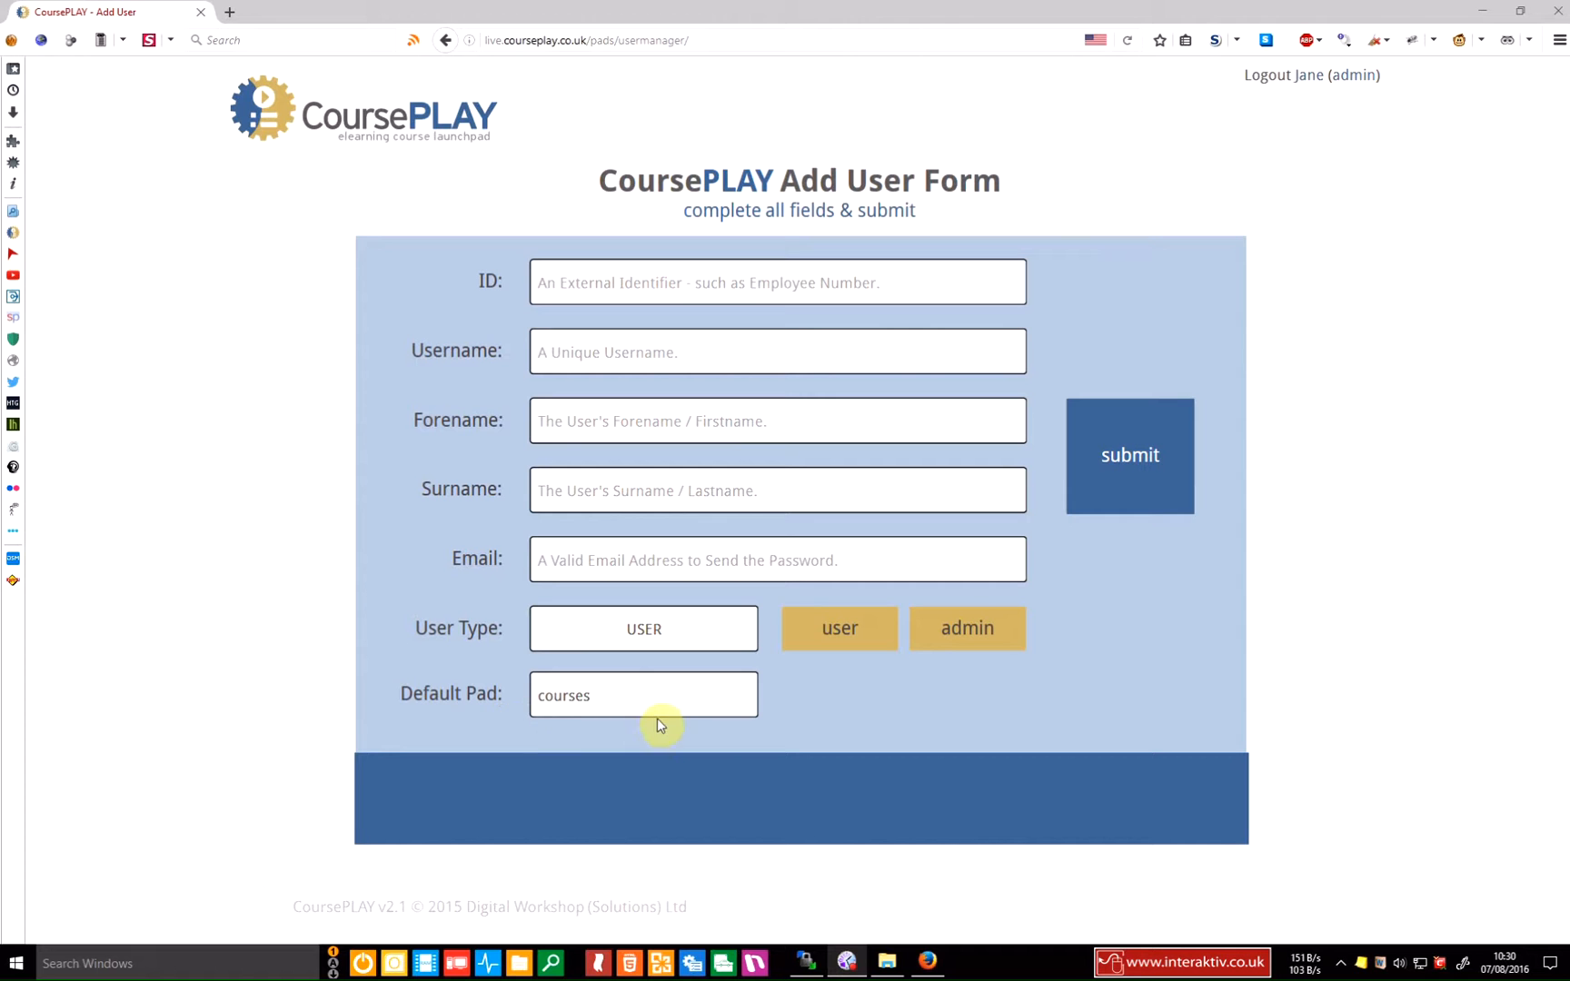
Switch the new user's type to admin and back to user in the Add User form
left_click(940, 629)
left_click(842, 629)
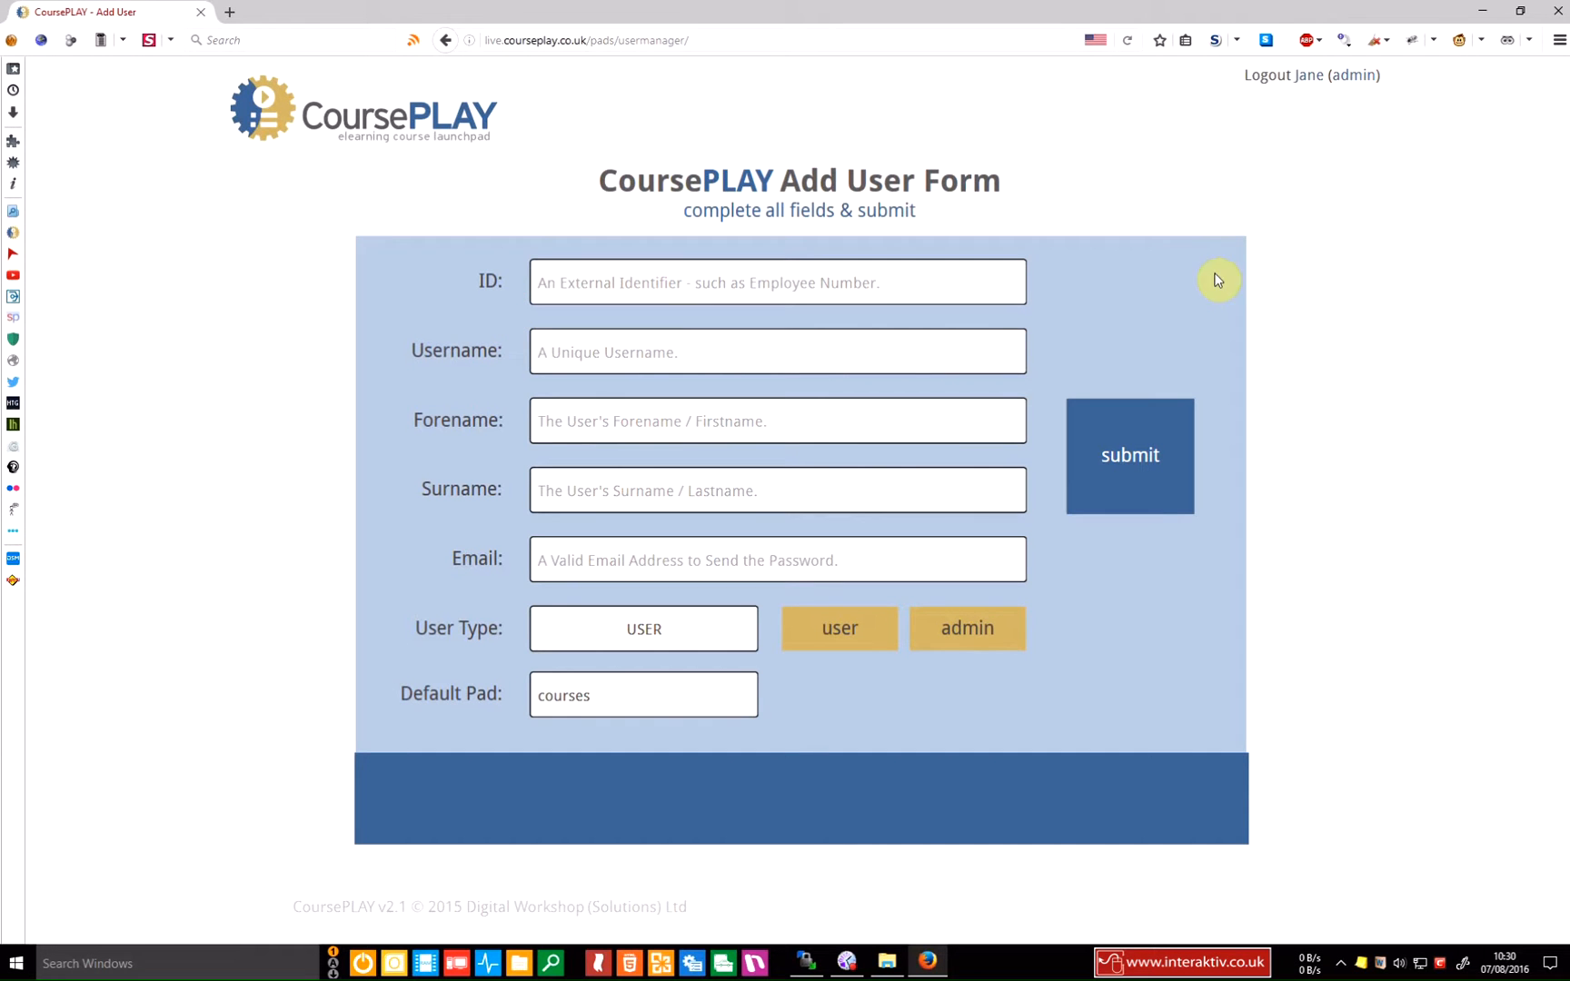
In File Explorer, open courses.imp from the _templates\pads-courses folder in Opus Professional and maximize its verifyPage window
left_click(1480, 12)
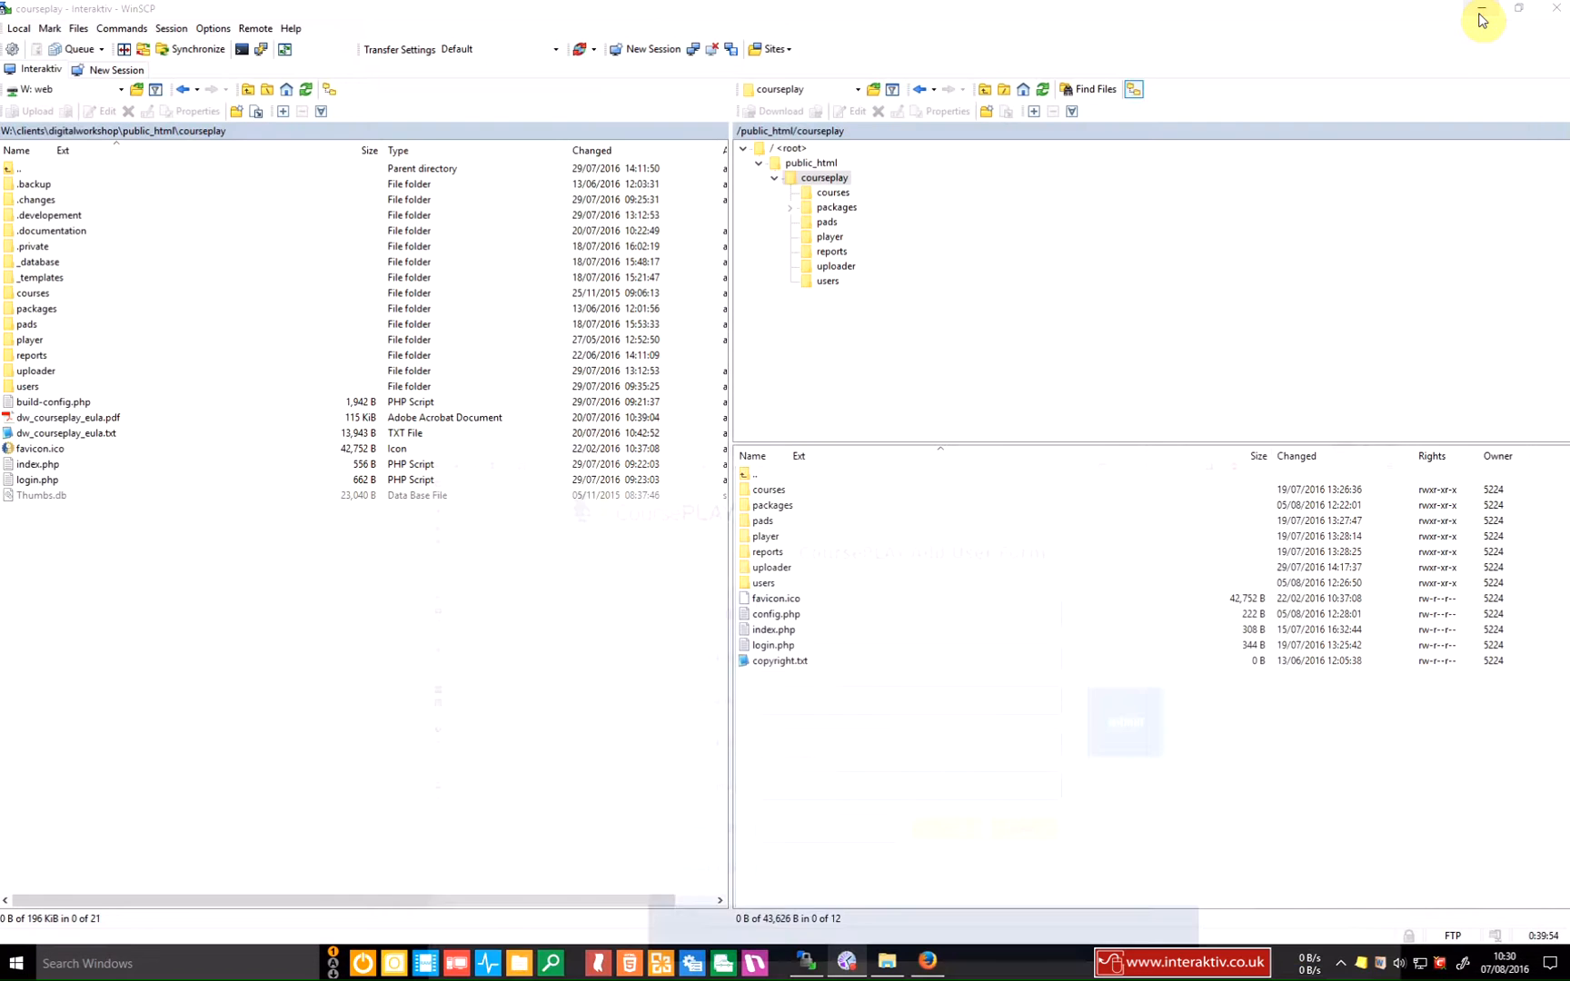
left_click(887, 963)
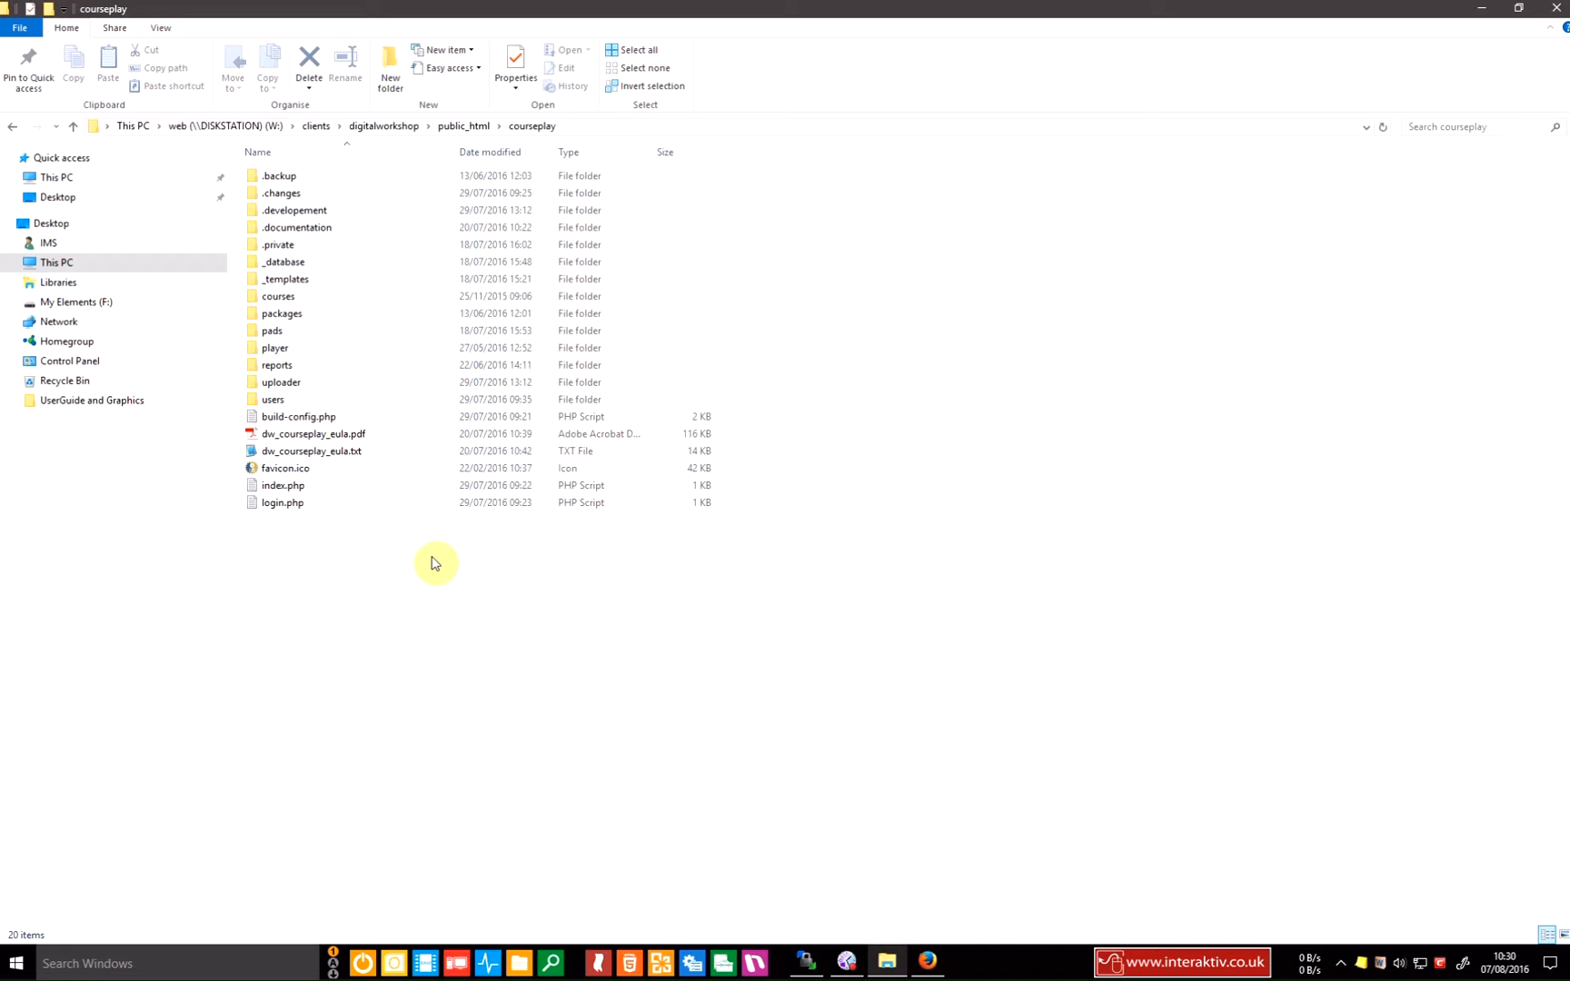
double_click(288, 281)
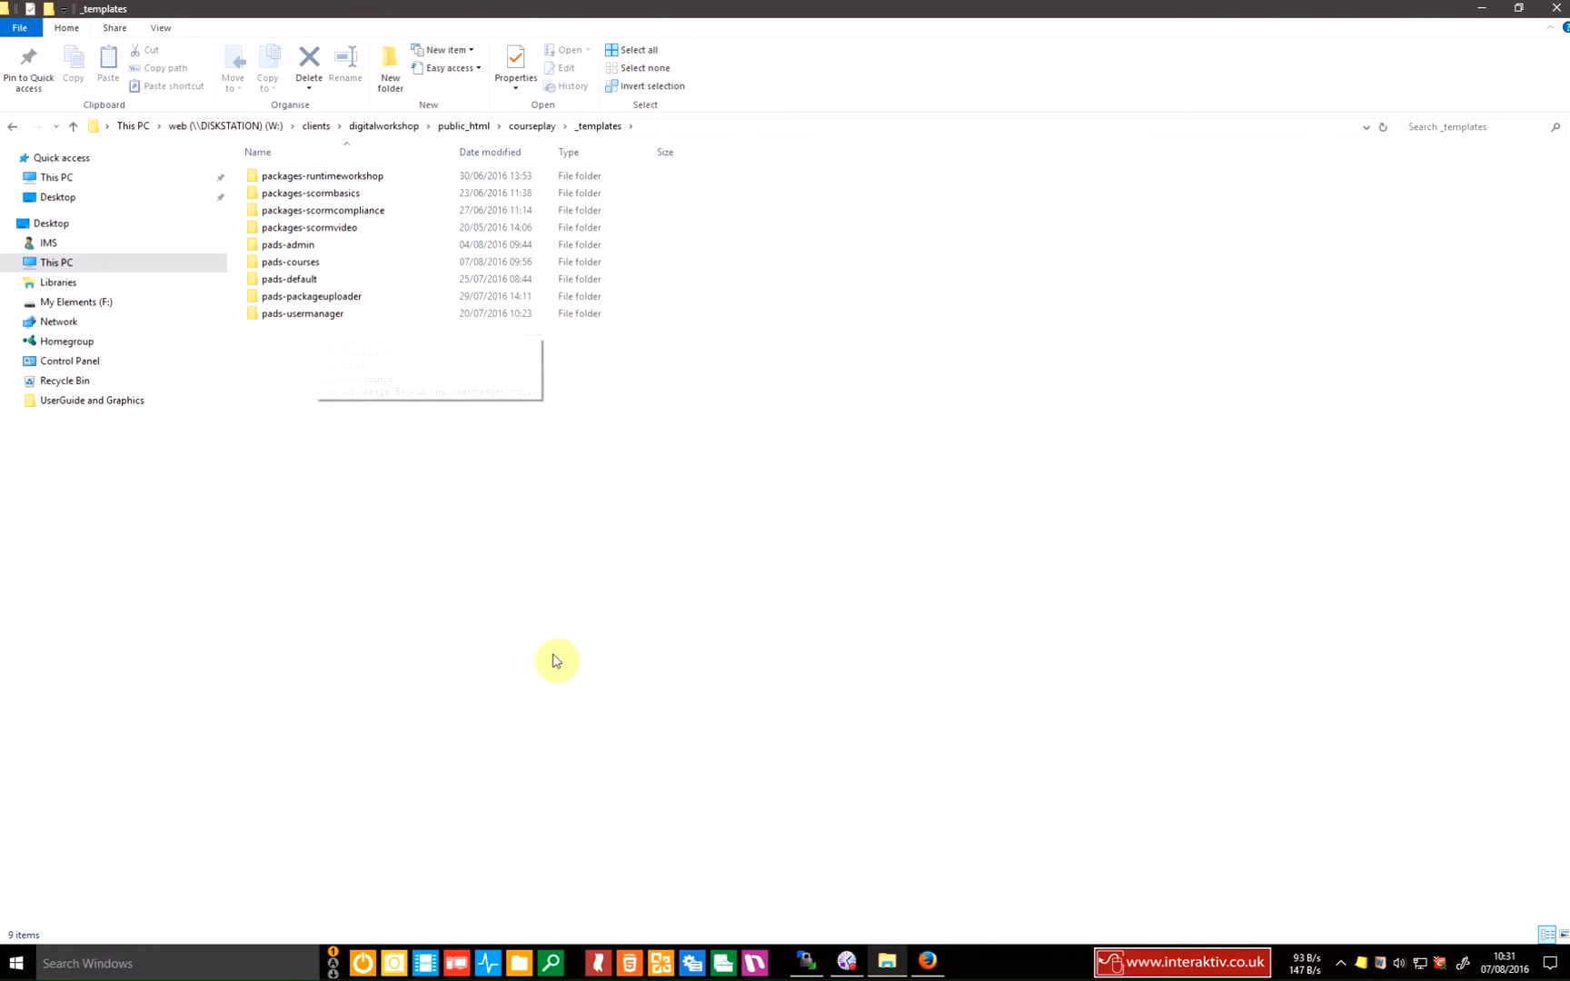
double_click(311, 265)
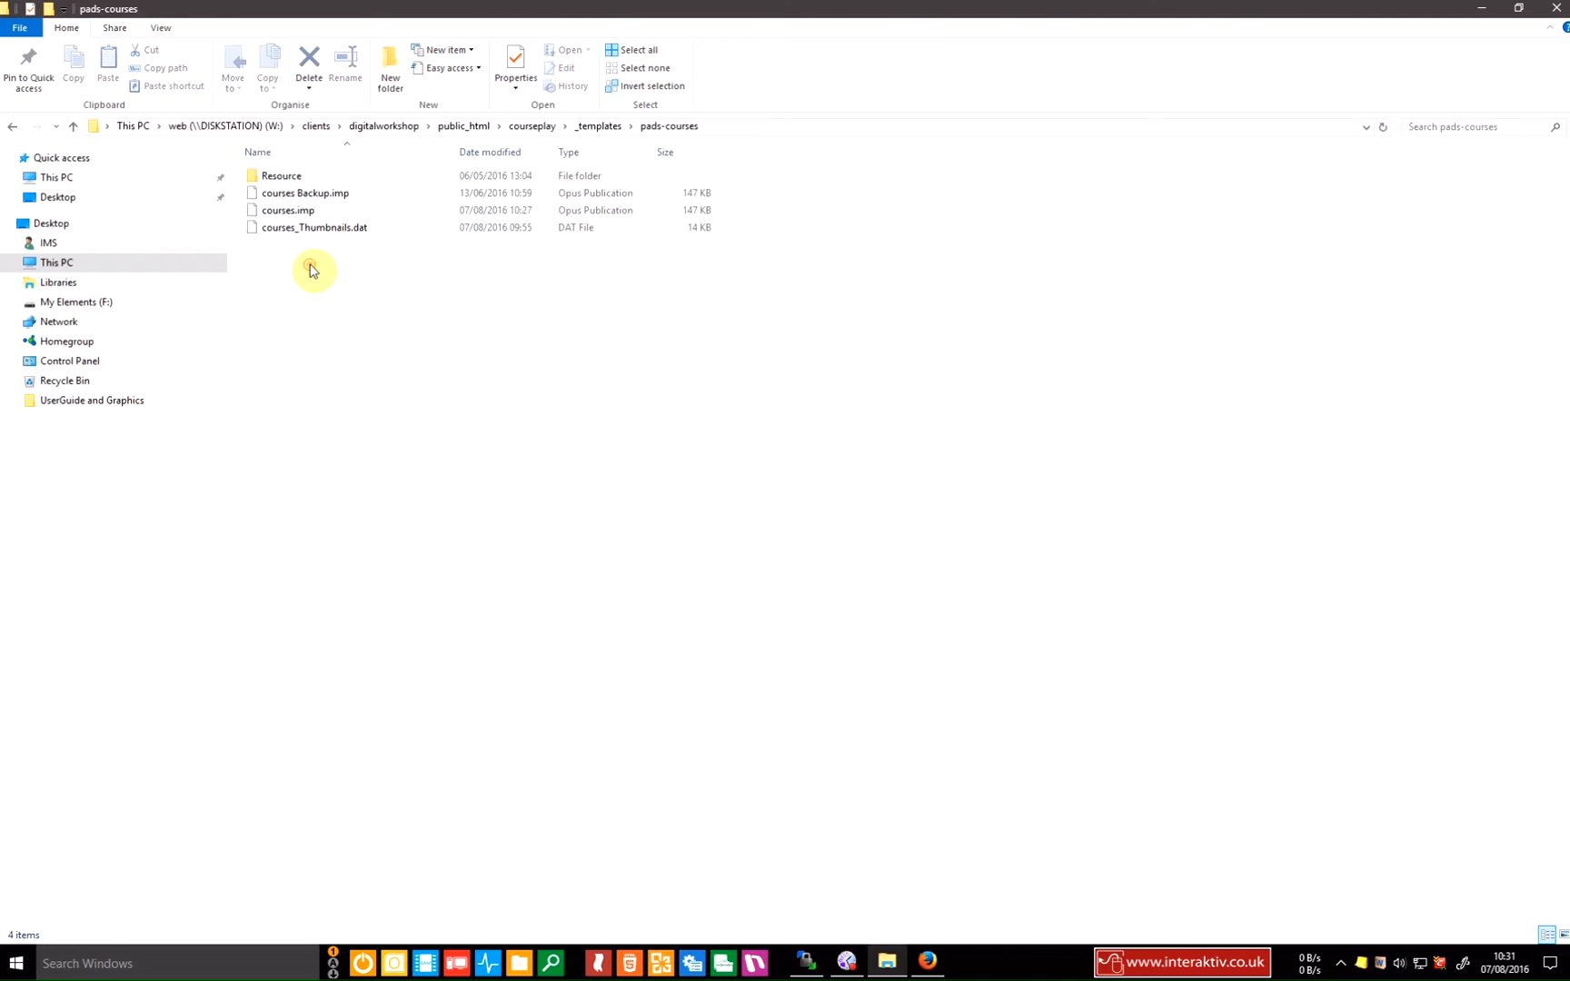
double_click(291, 213)
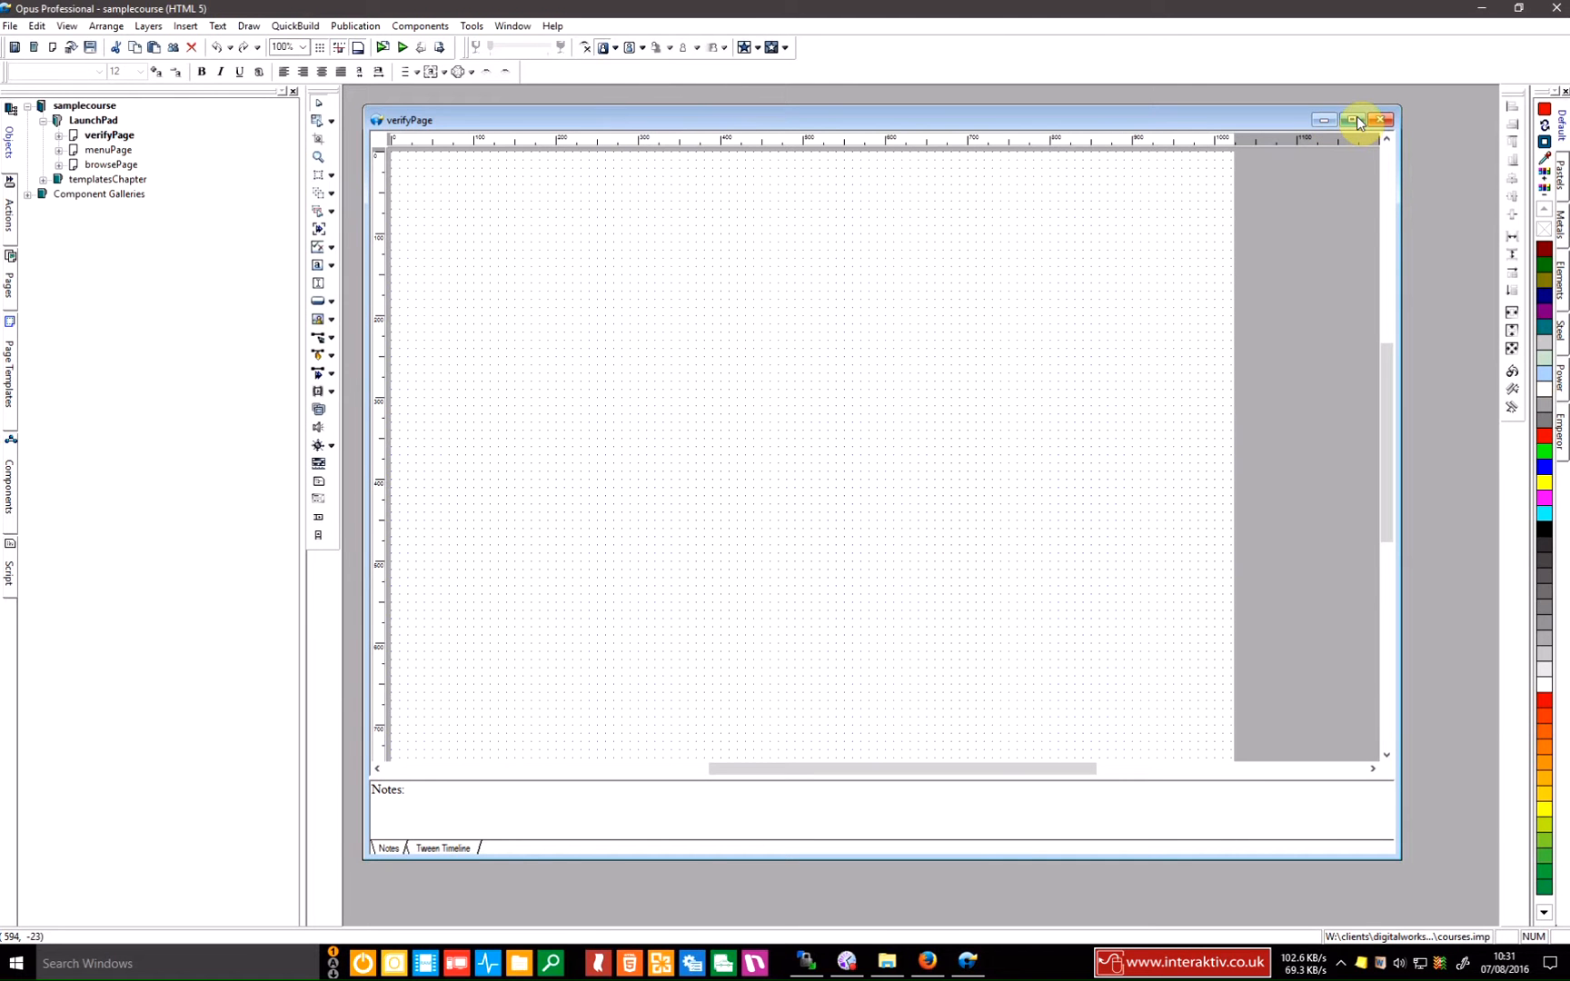
left_click(1353, 120)
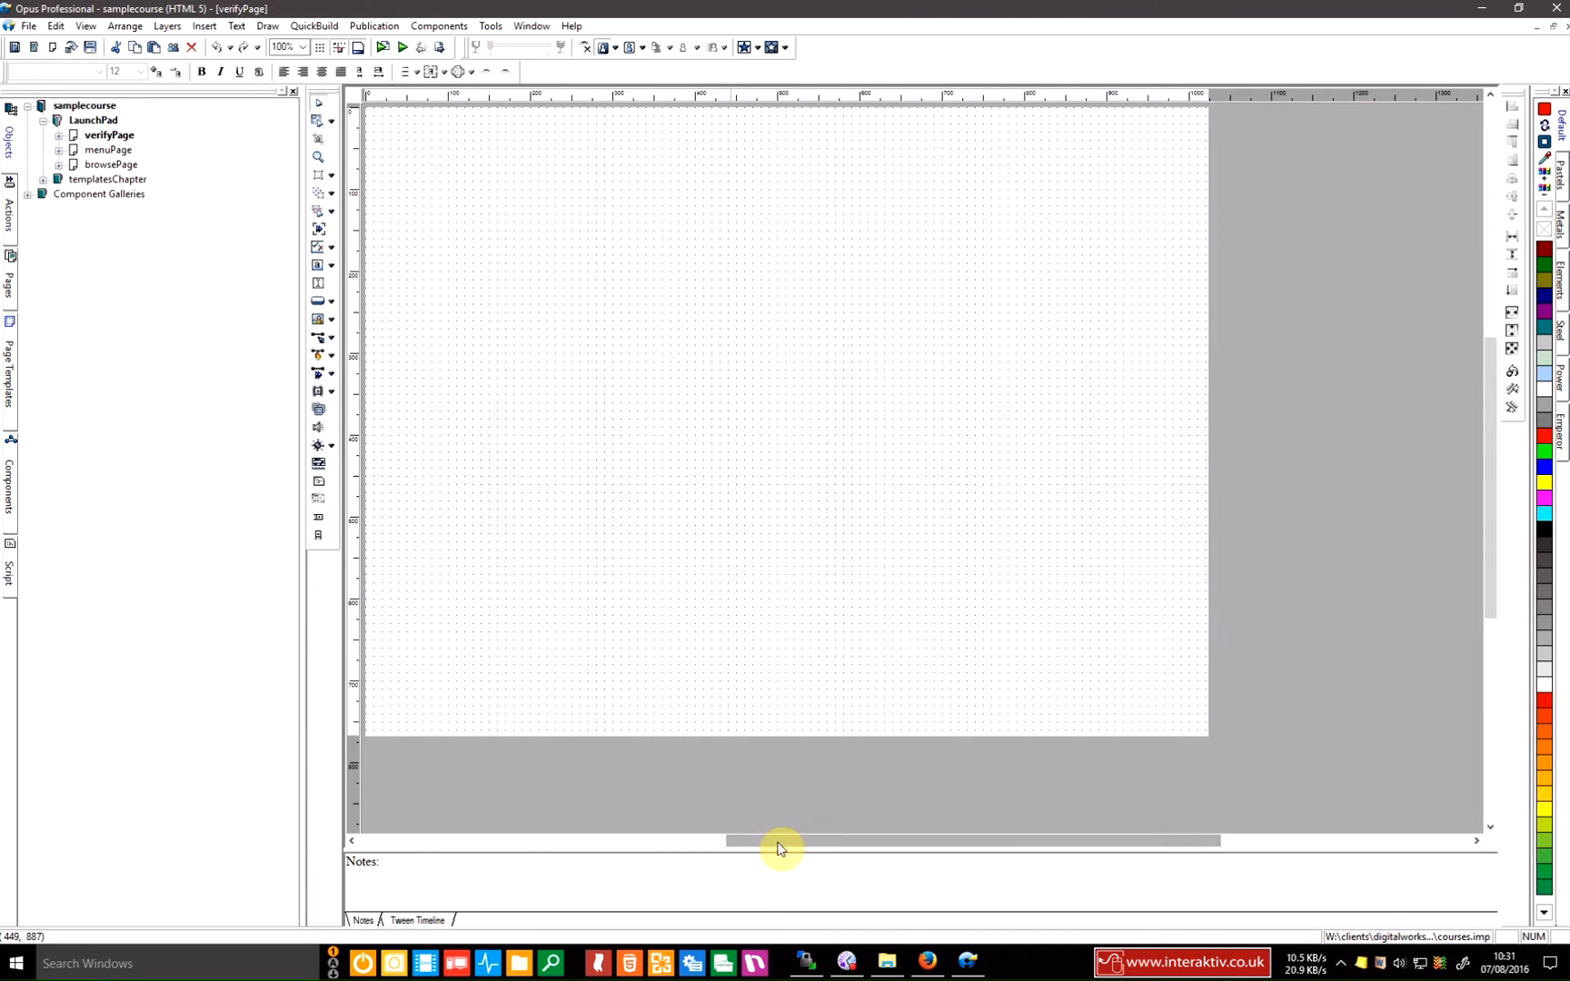
View the LaunchPad chapter's menuPage and open its browsePage with the page centred in the workspace
left_click_drag(782, 842, 754, 845)
left_click_drag(1493, 607, 1493, 598)
left_click_drag(1136, 845, 1110, 845)
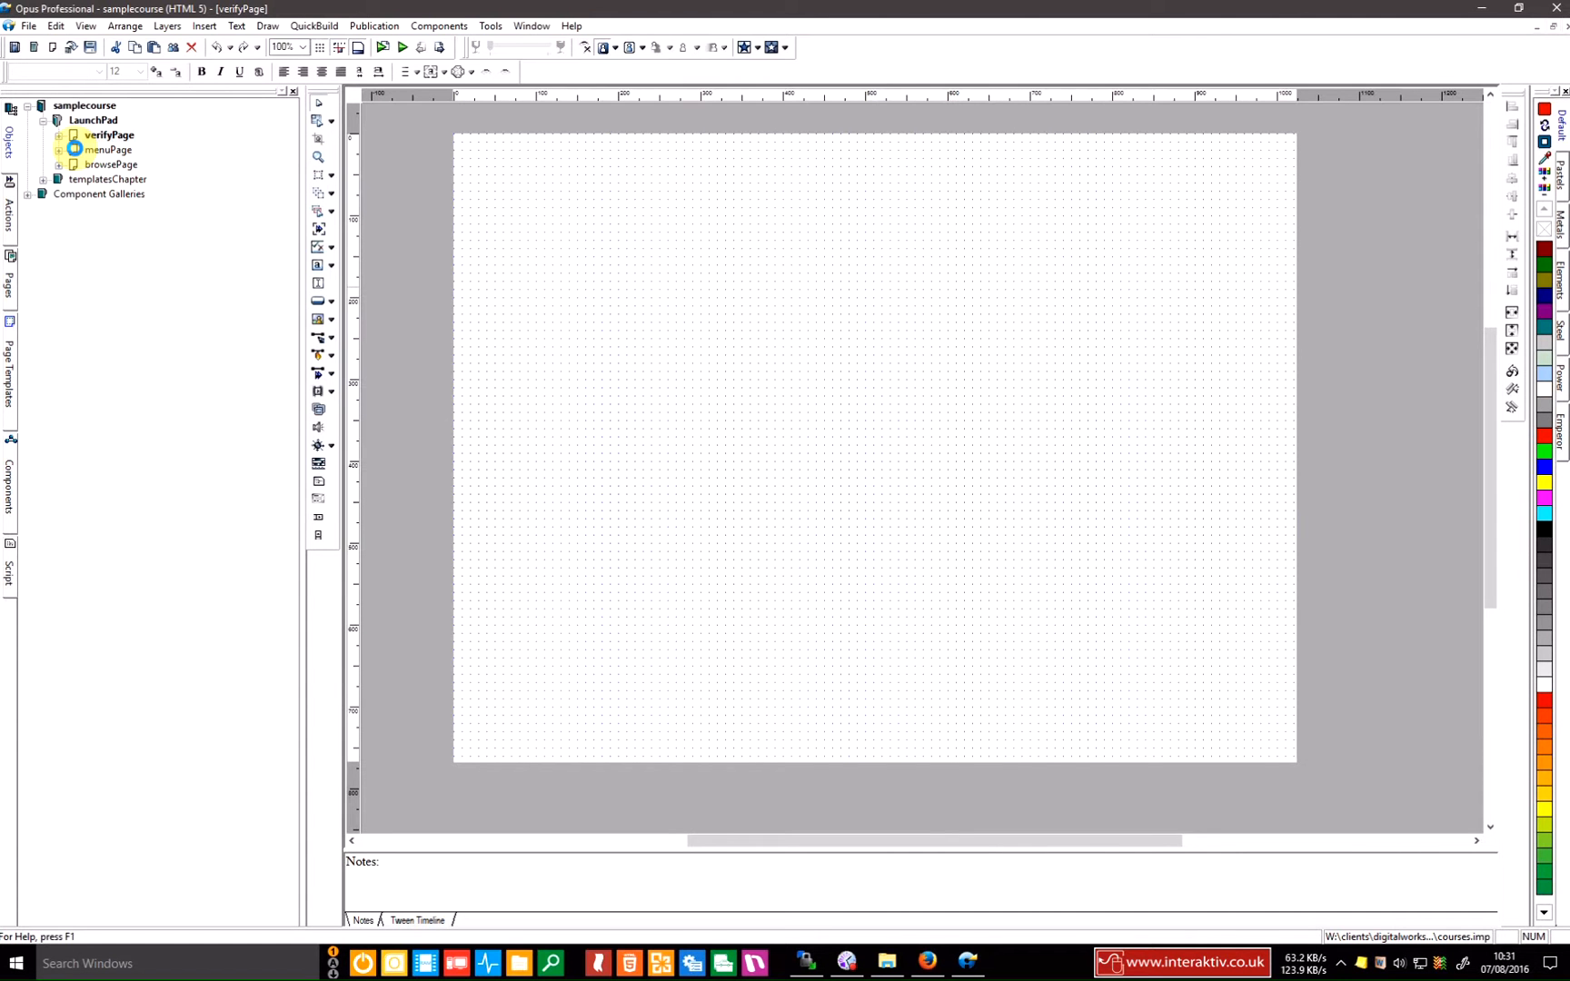
left_click(75, 149)
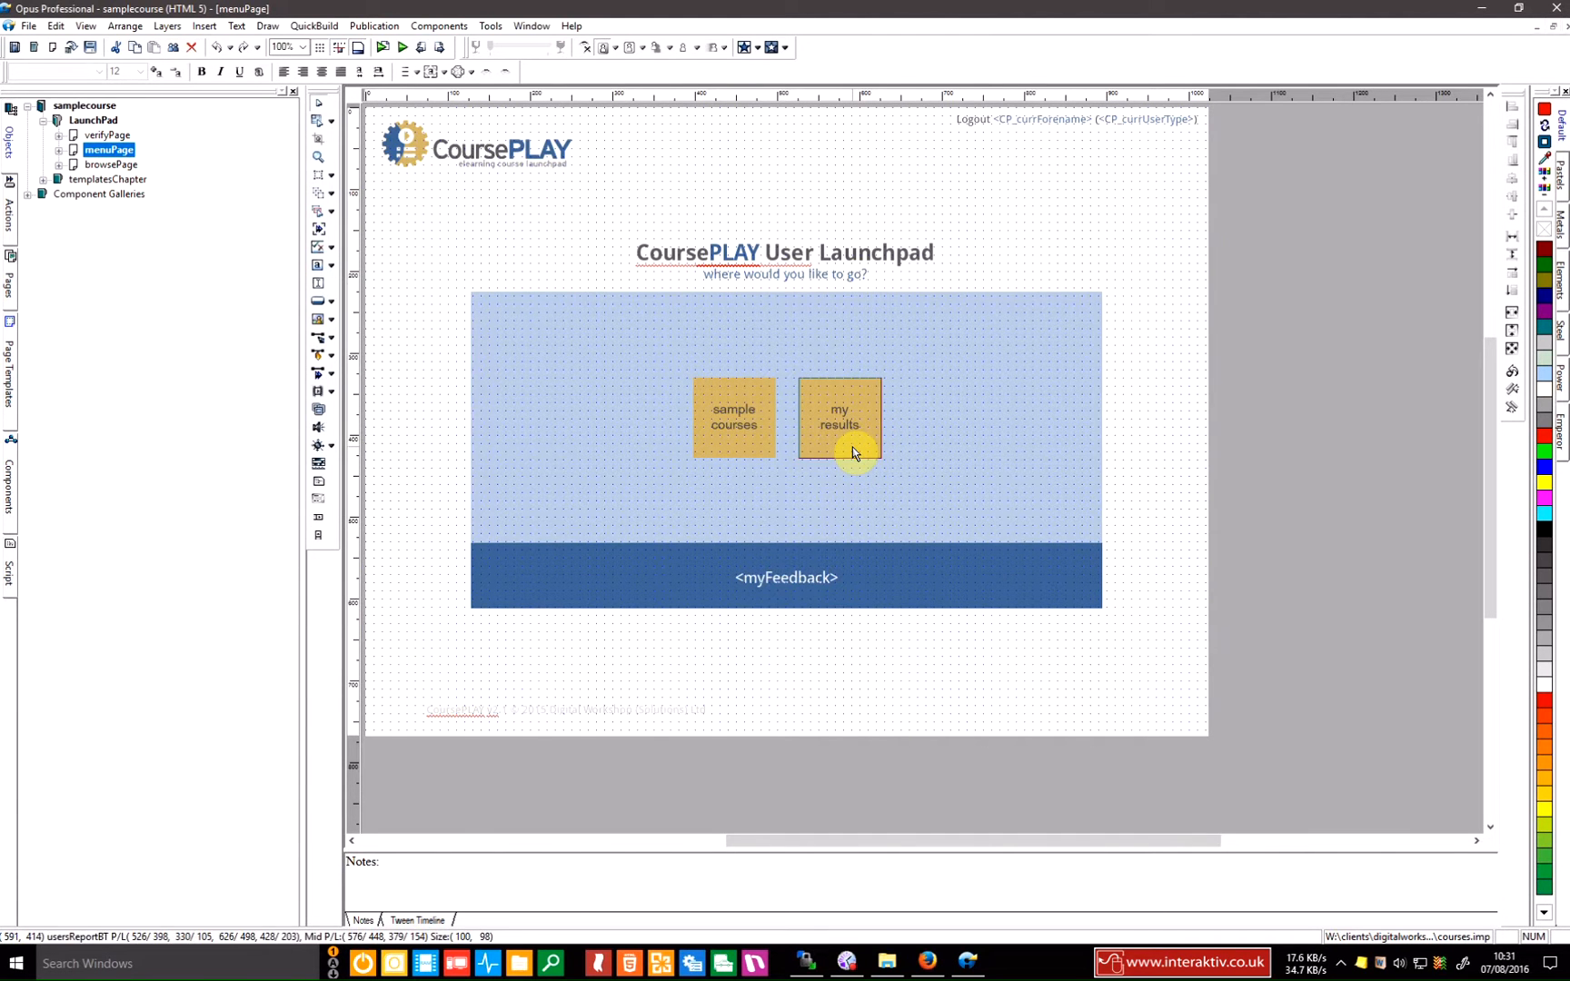
left_click(79, 164)
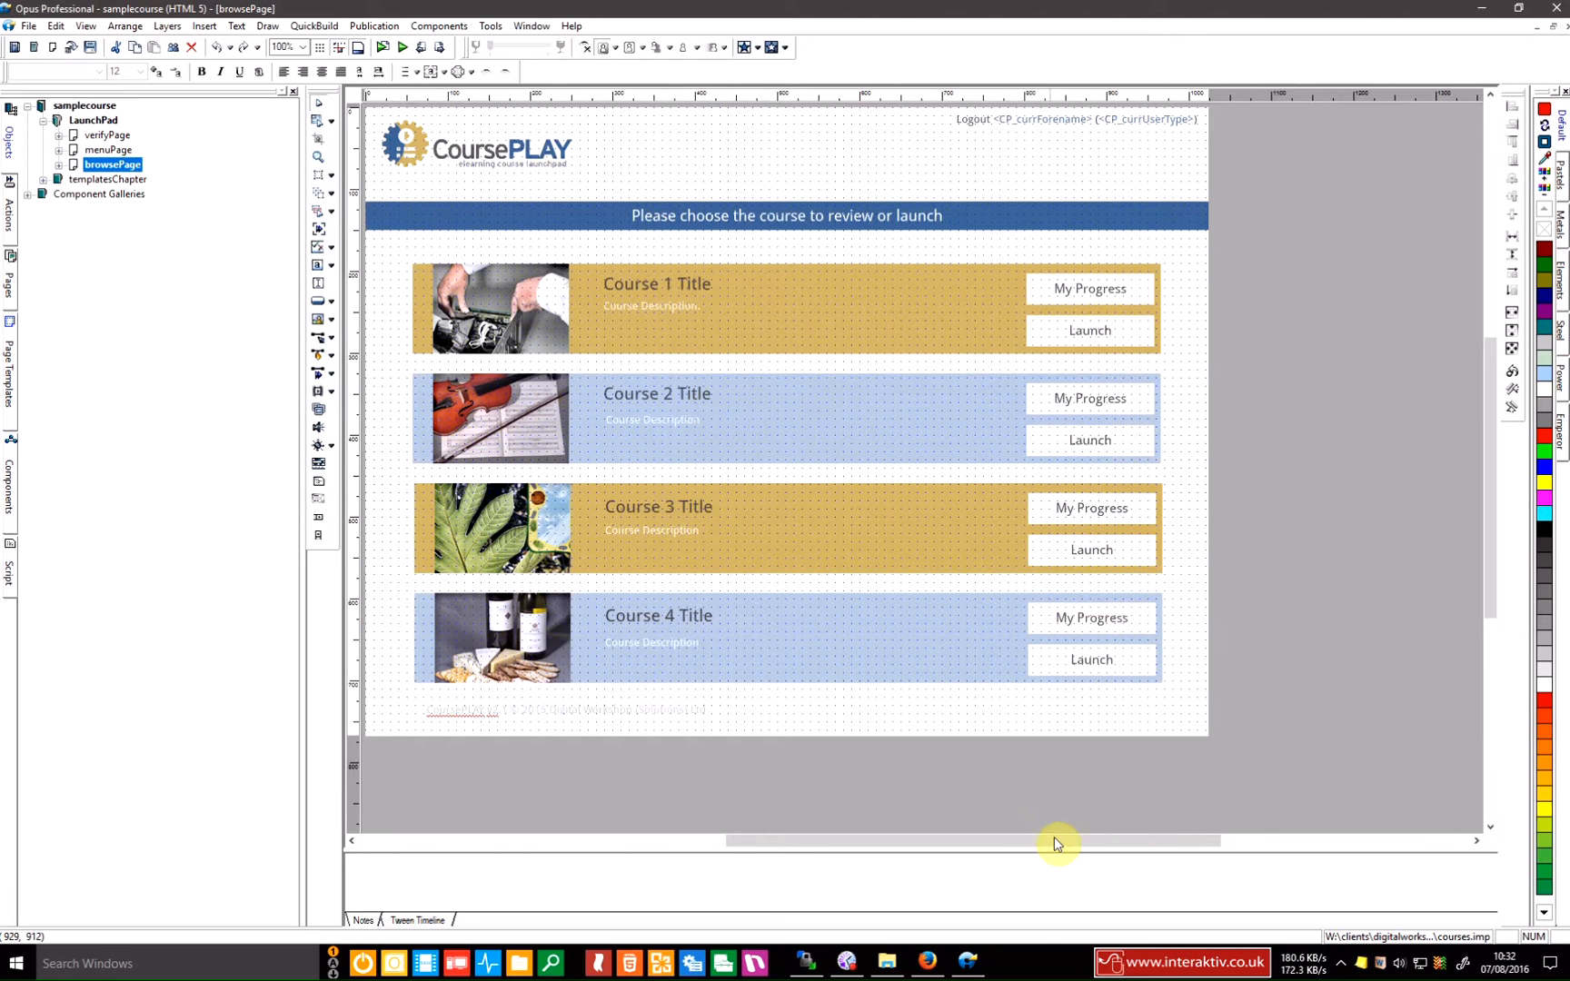
left_click_drag(1054, 837, 1037, 837)
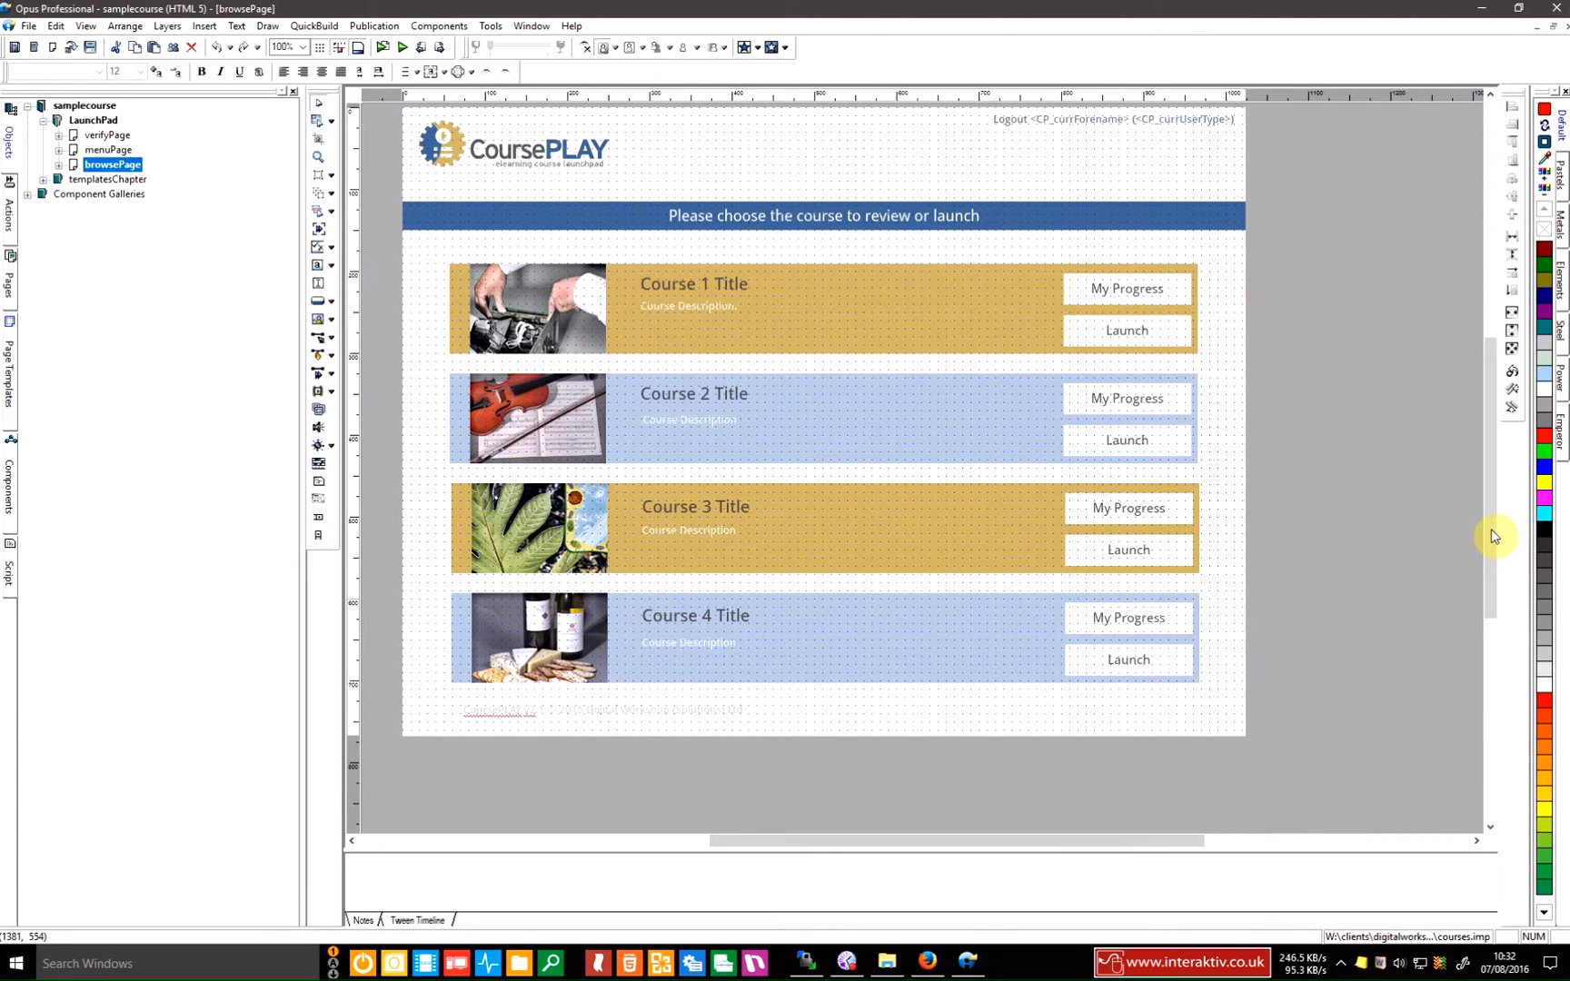
left_click_drag(1491, 529, 1490, 528)
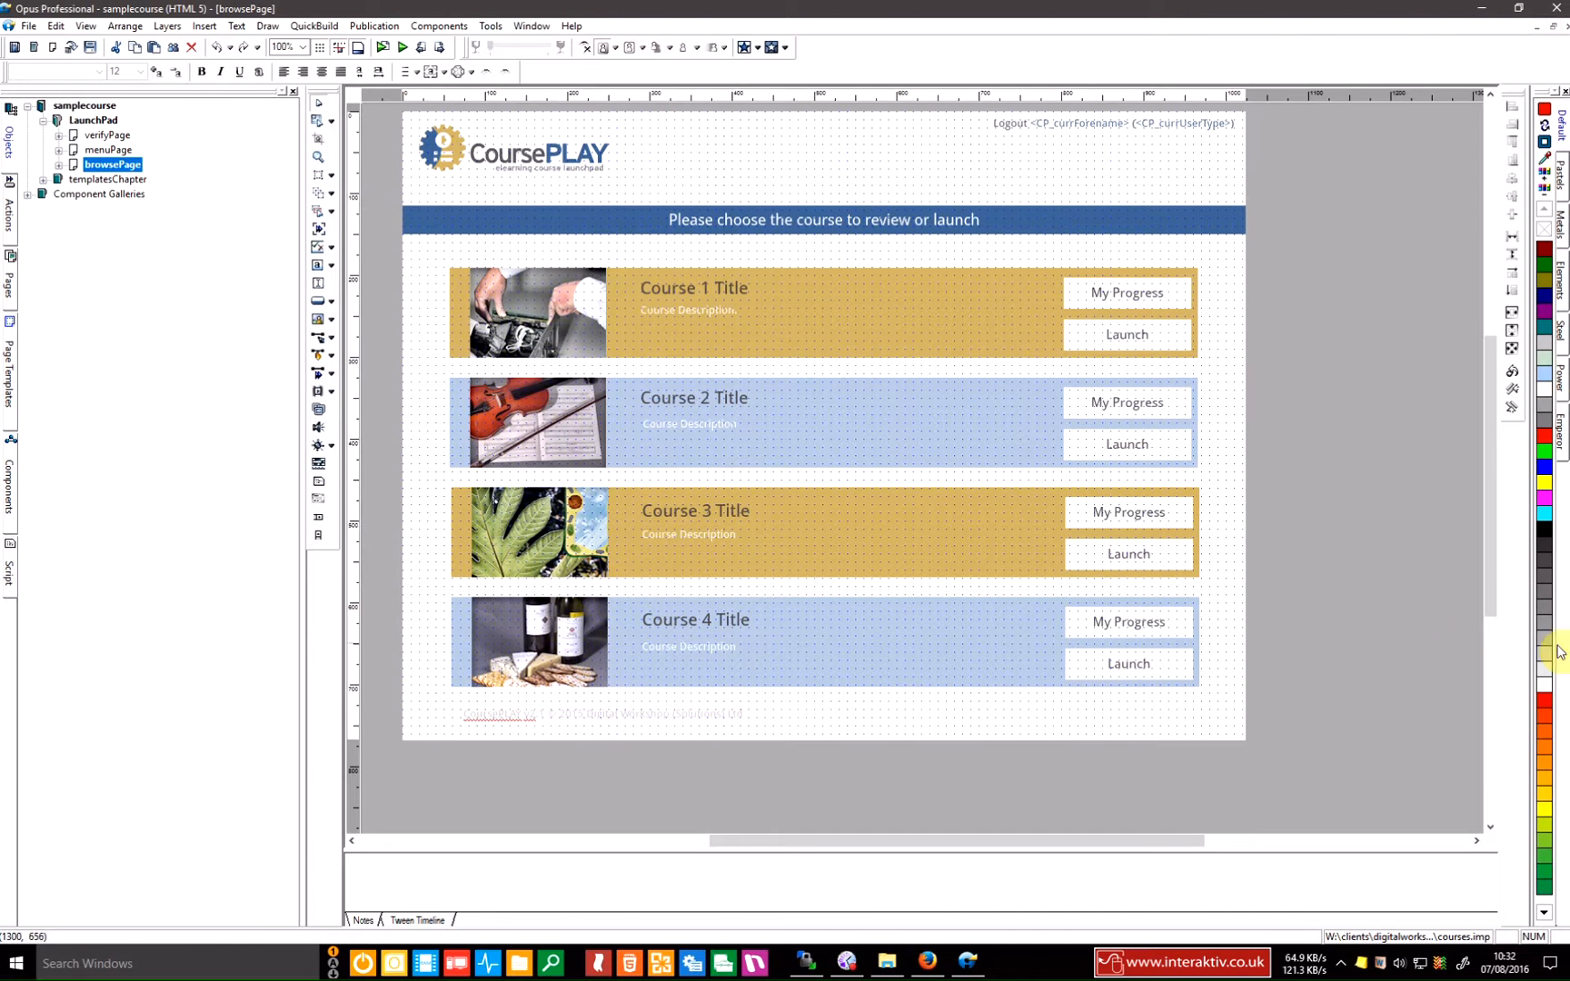
Delete the Course 4, Course 3 and Course 2 frames from browsePage, keeping only the Course 1 frame
left_click(998, 300)
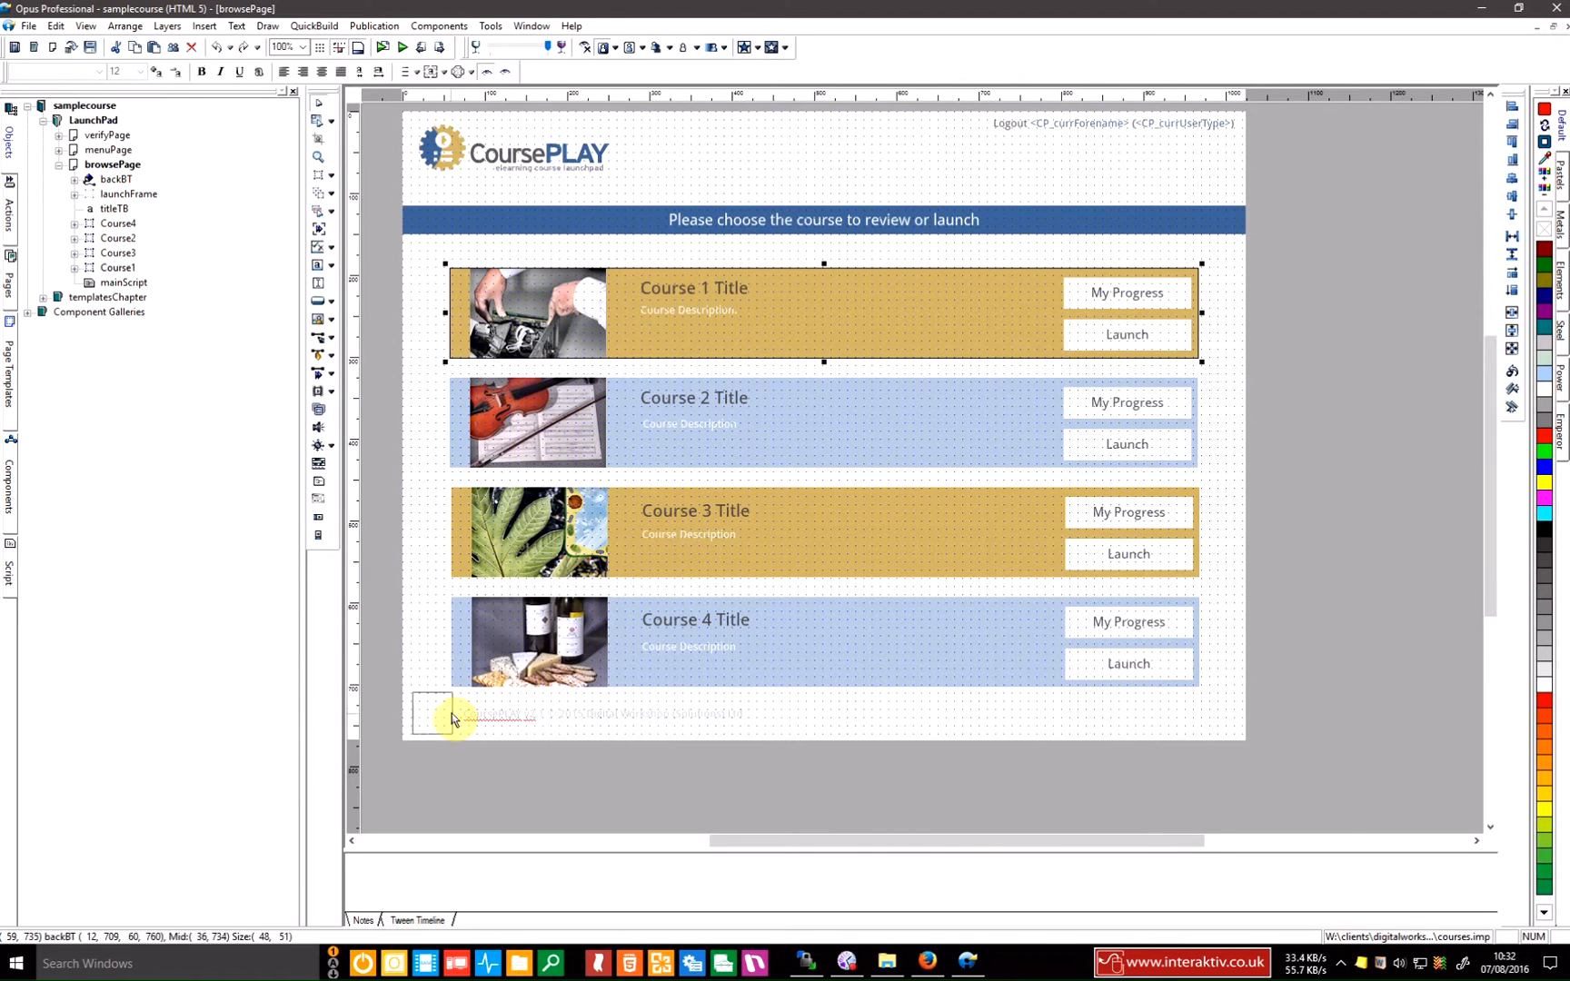
left_click(460, 614)
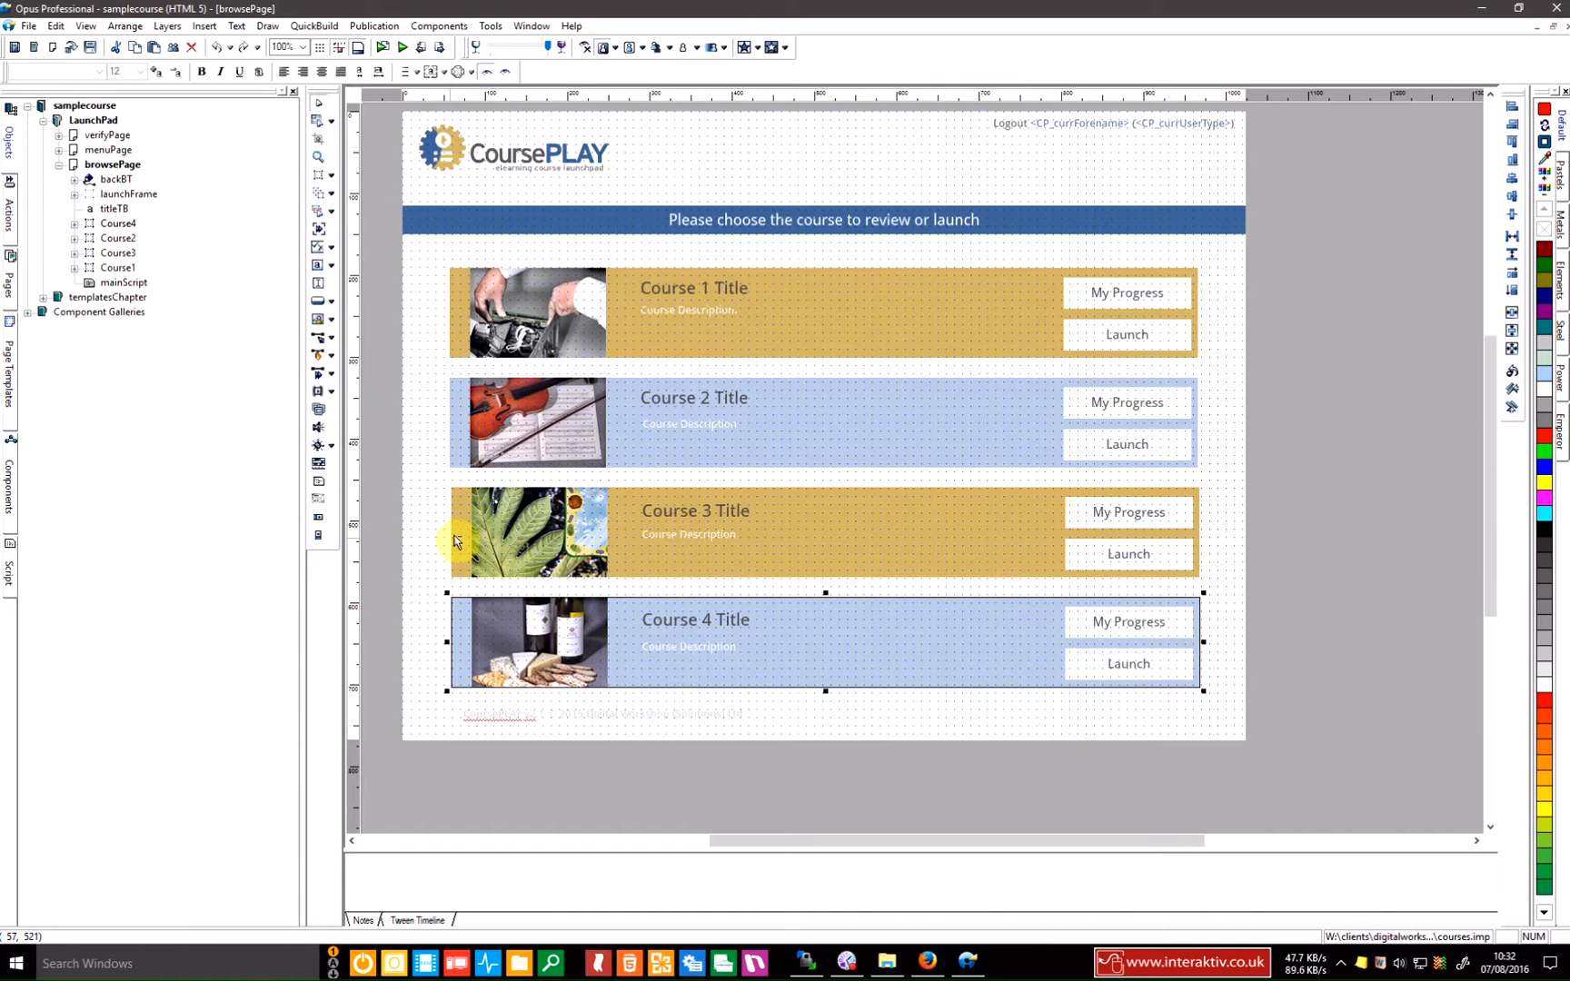
left_click(455, 533, "shift")
left_click(460, 427, "shift")
key("Delete")
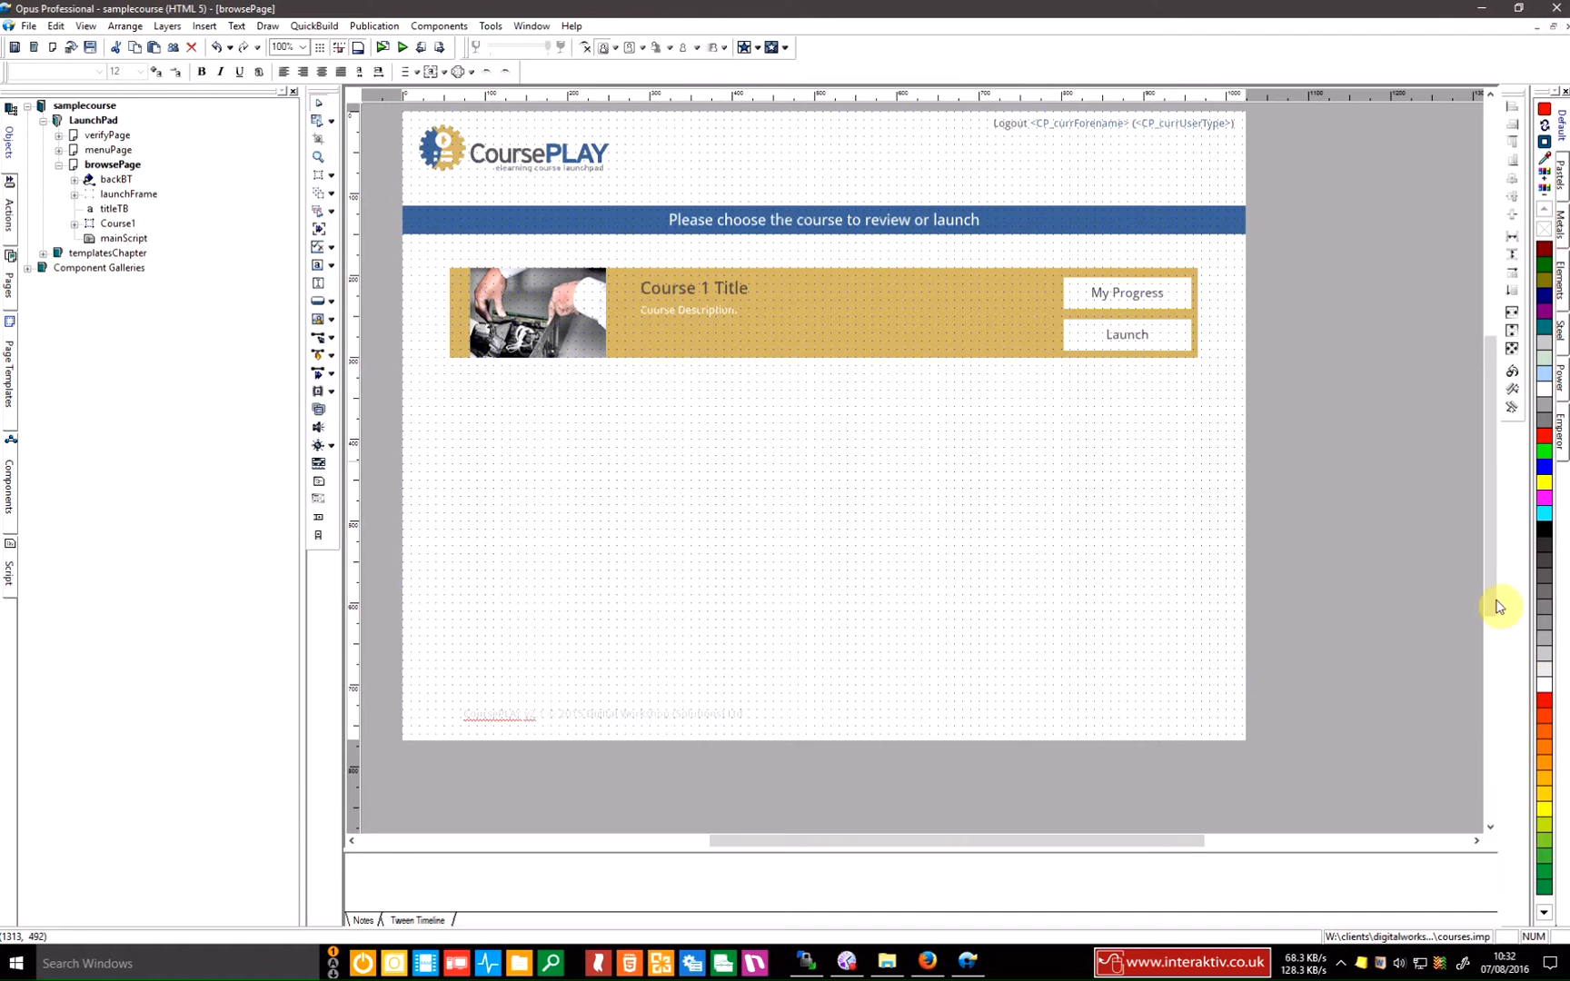
Expand the Course1 frame in the page structure and examine its On Show script
left_click(1045, 359)
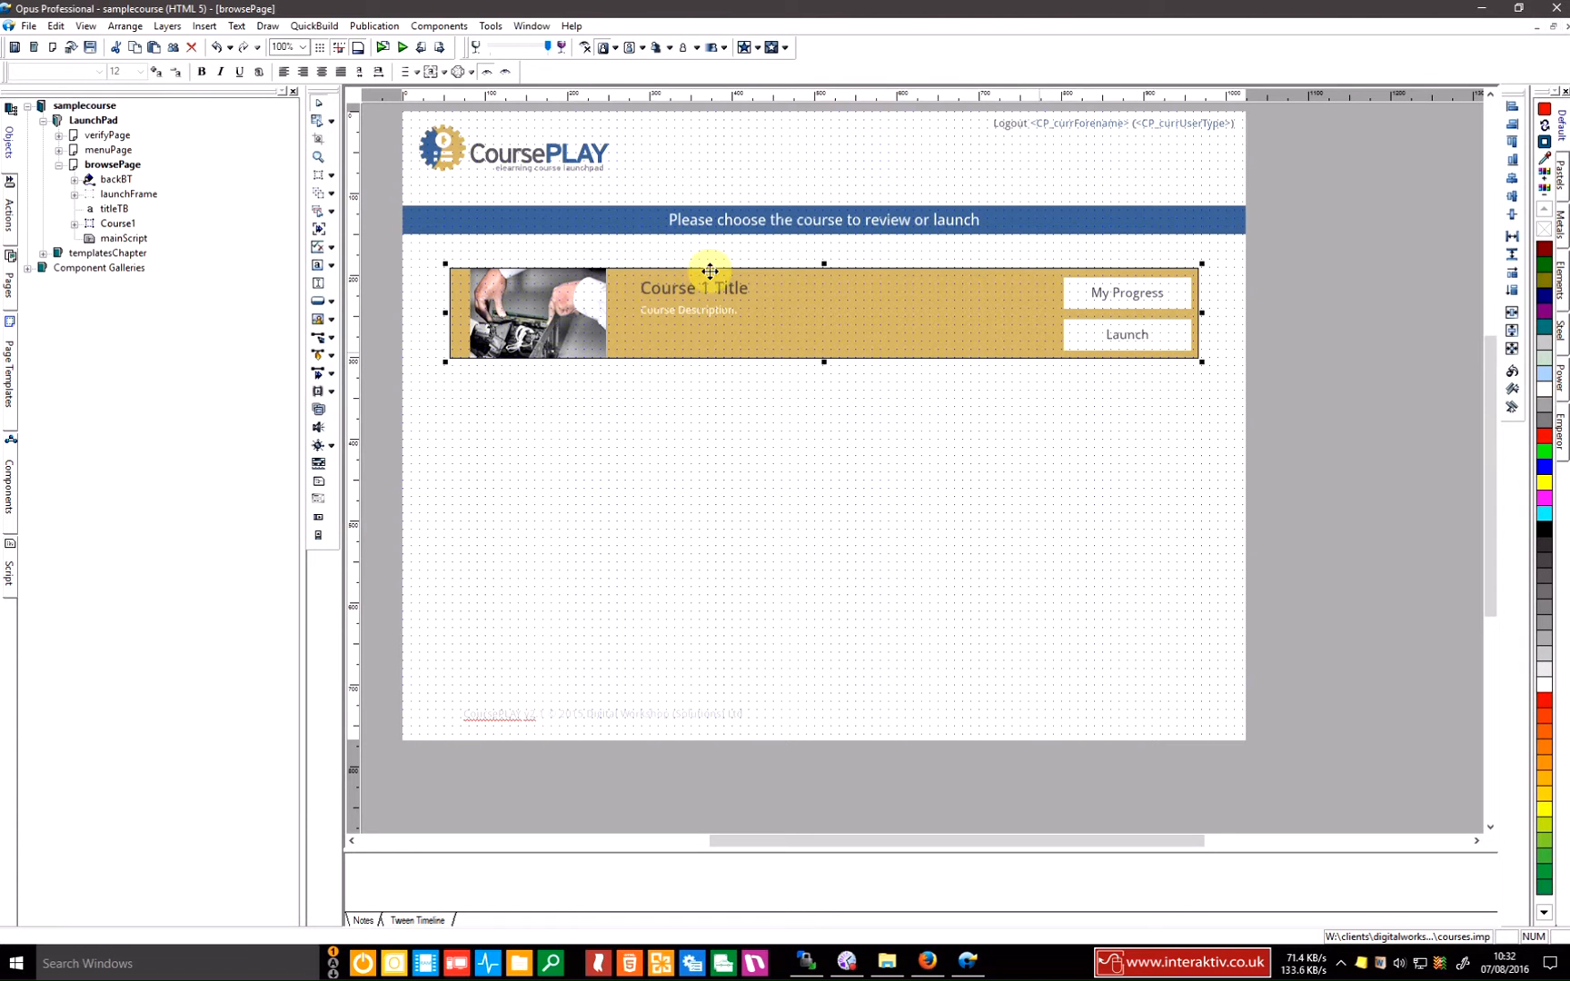
left_click(75, 224)
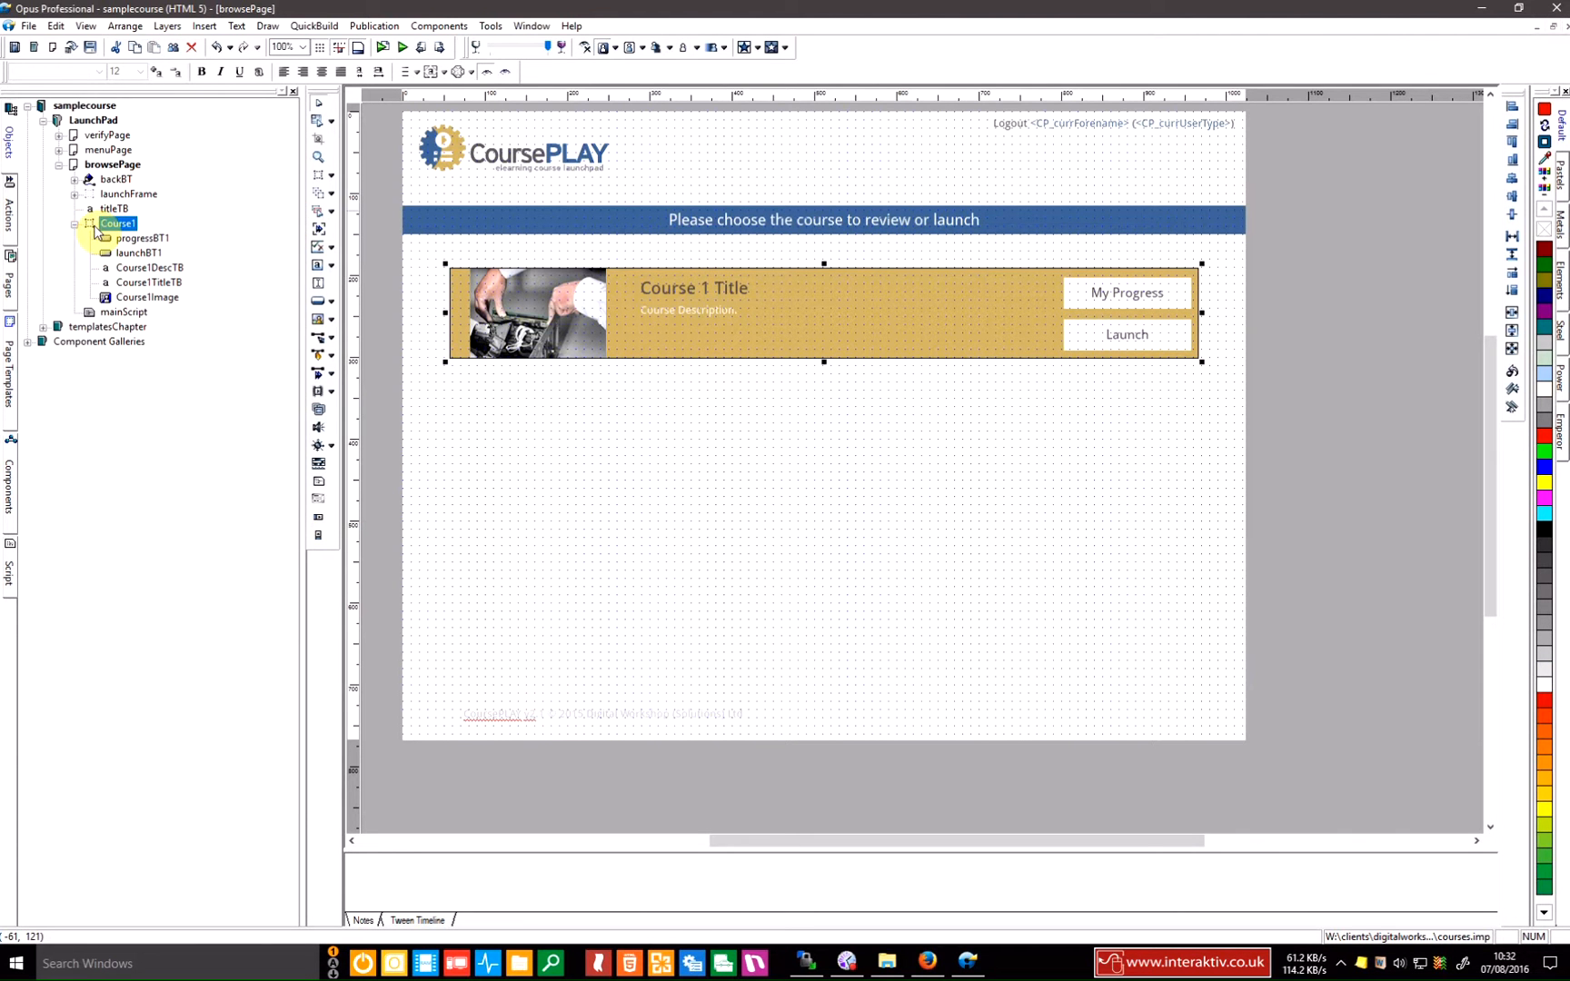
double_click(95, 228)
left_click(624, 417)
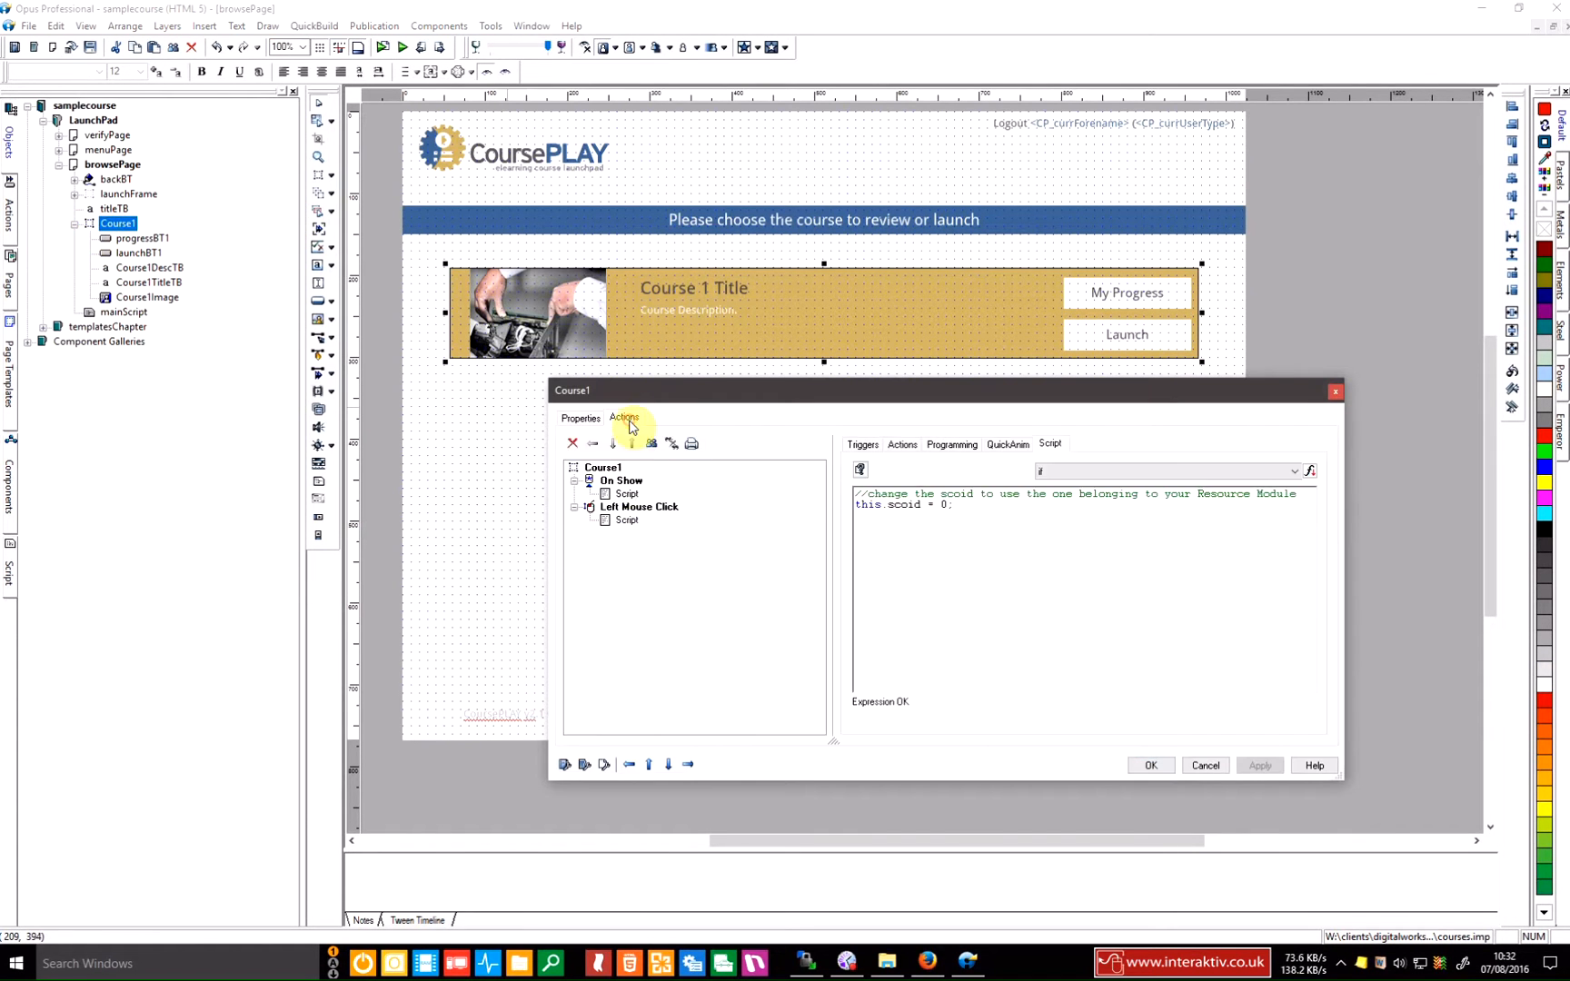
left_click(1335, 391)
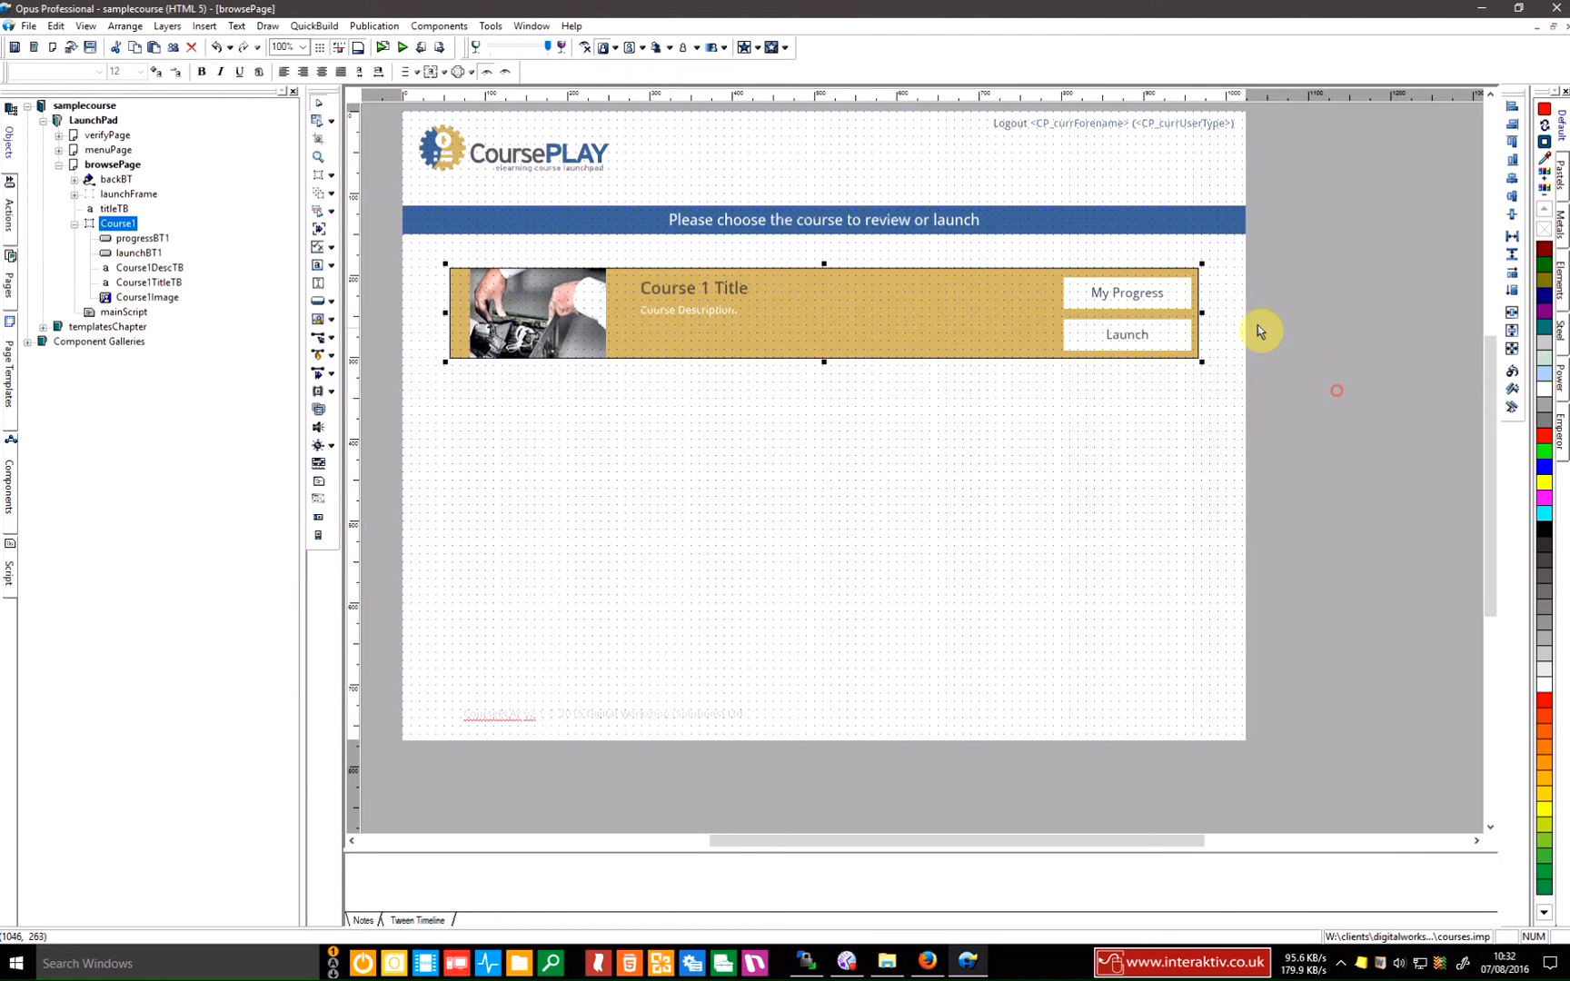
Examine the scripts behind the My Progress and Launch buttons of Course 1
double_click(1183, 304)
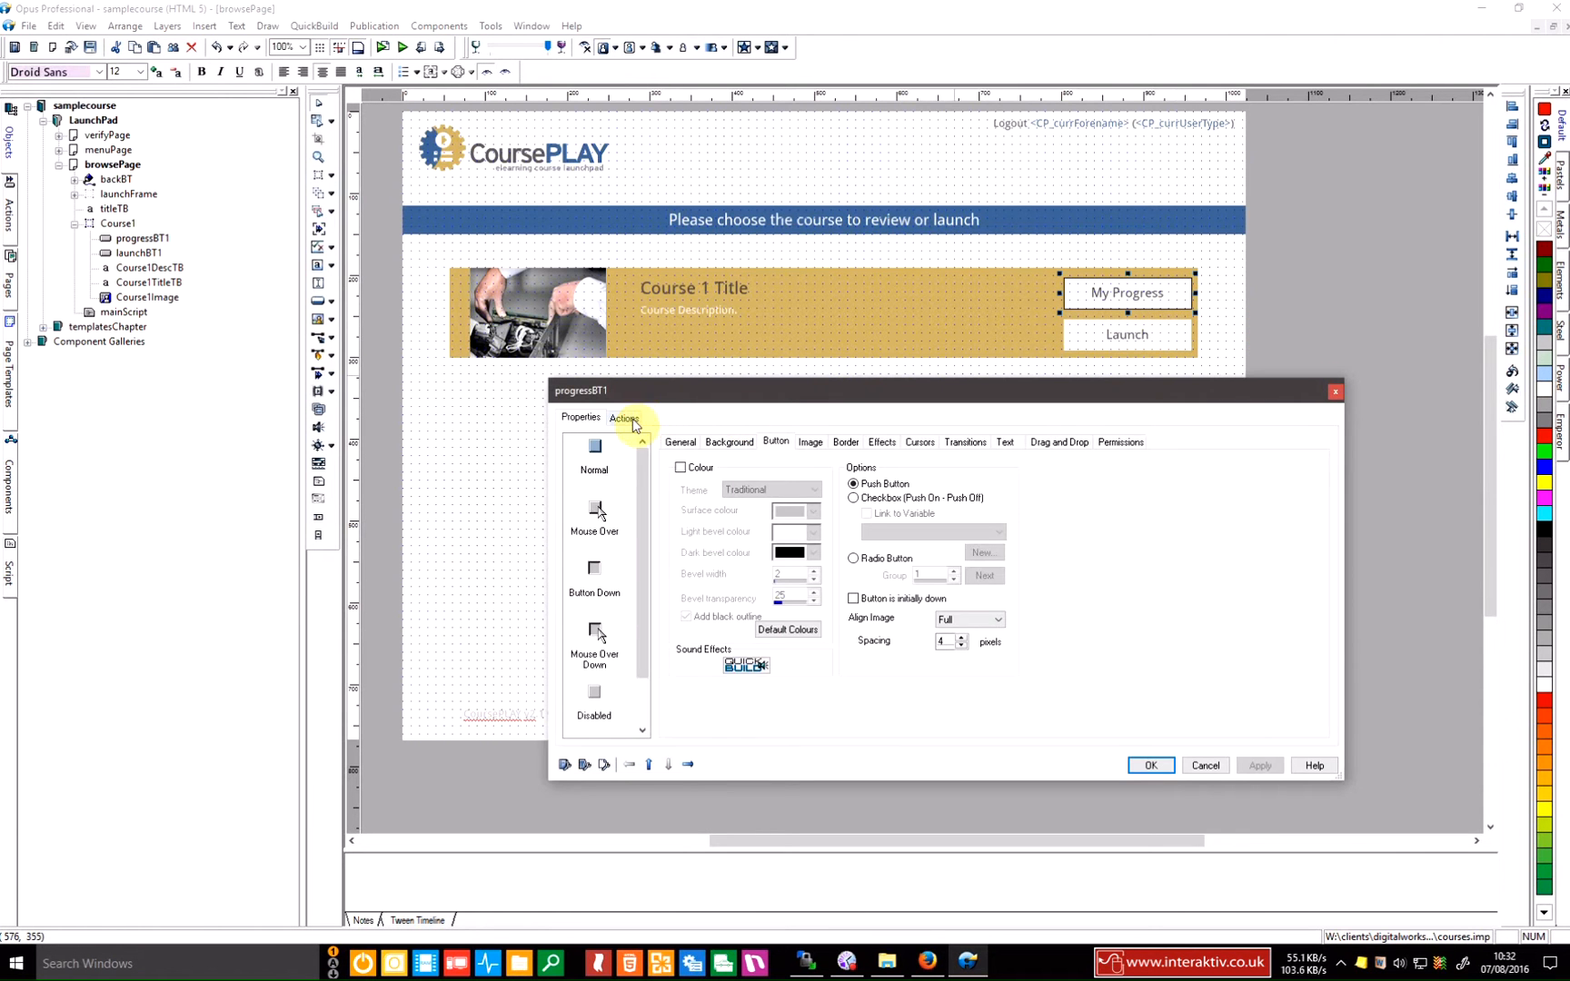
left_click(625, 417)
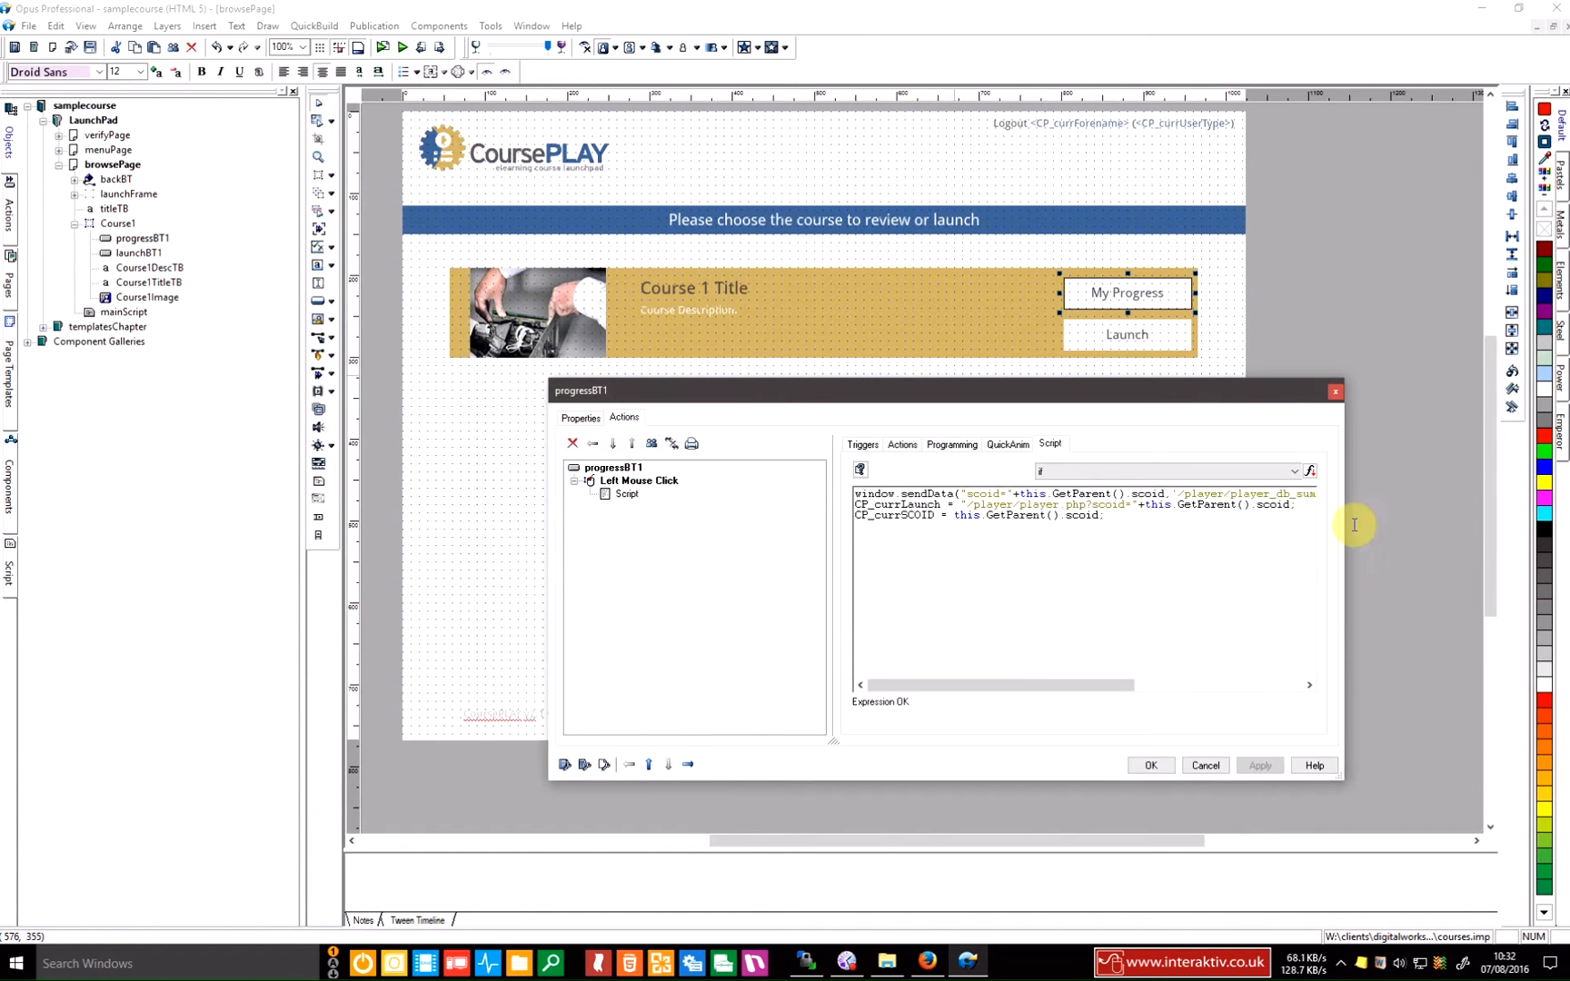
left_click(1181, 345)
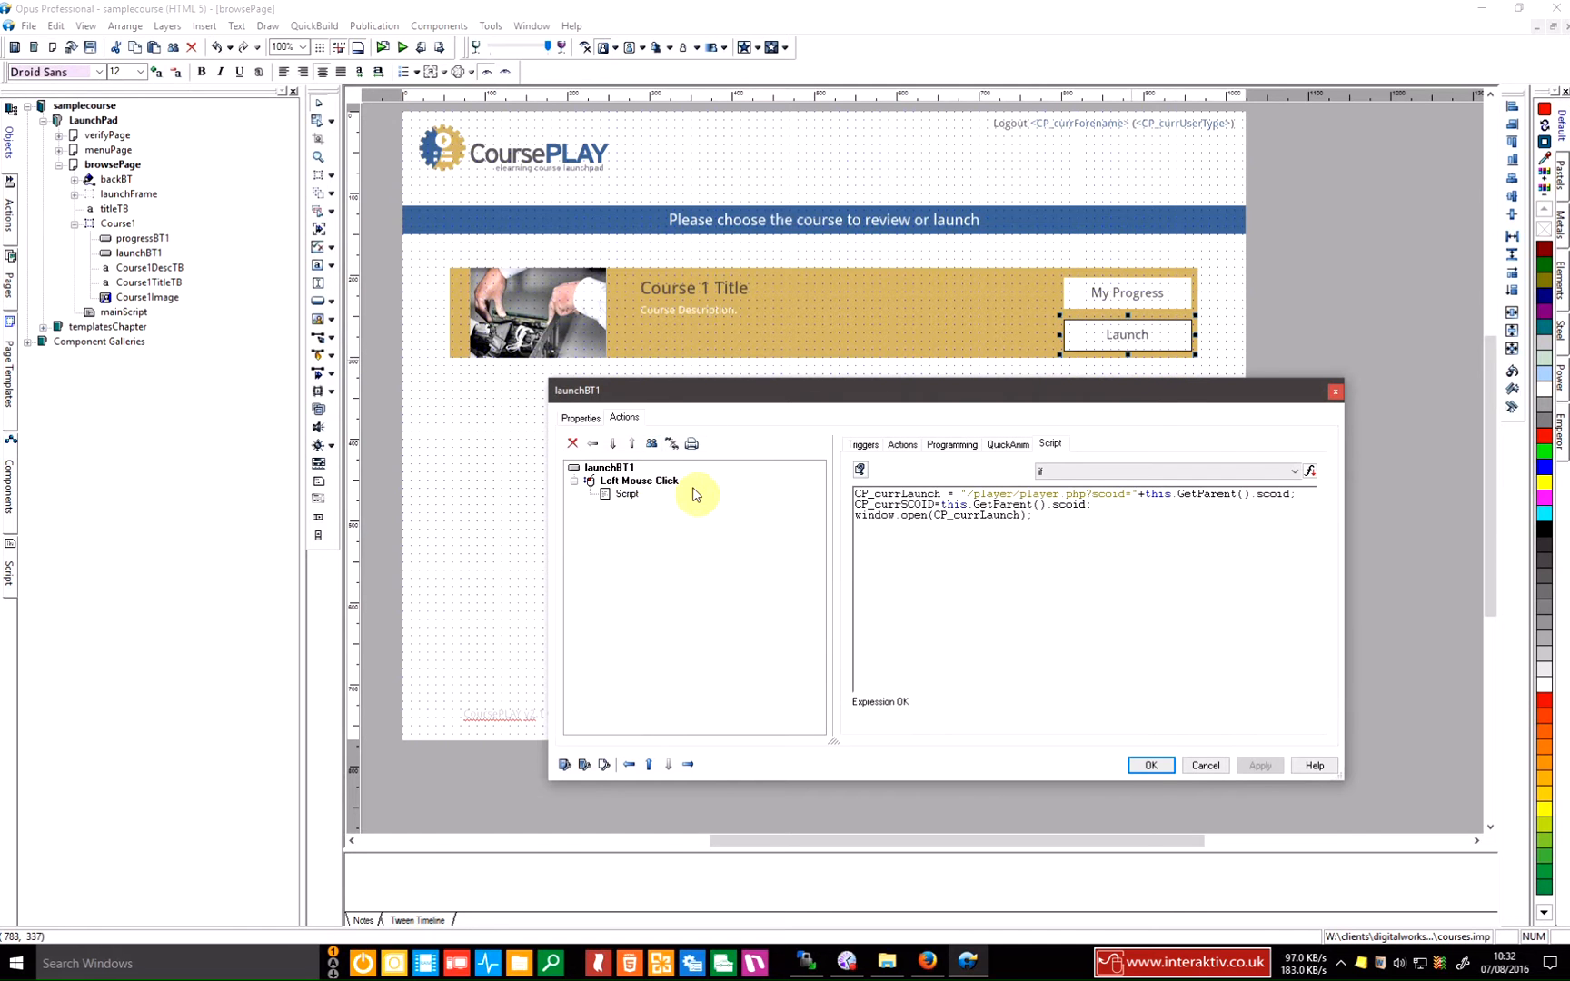
left_click(1167, 771)
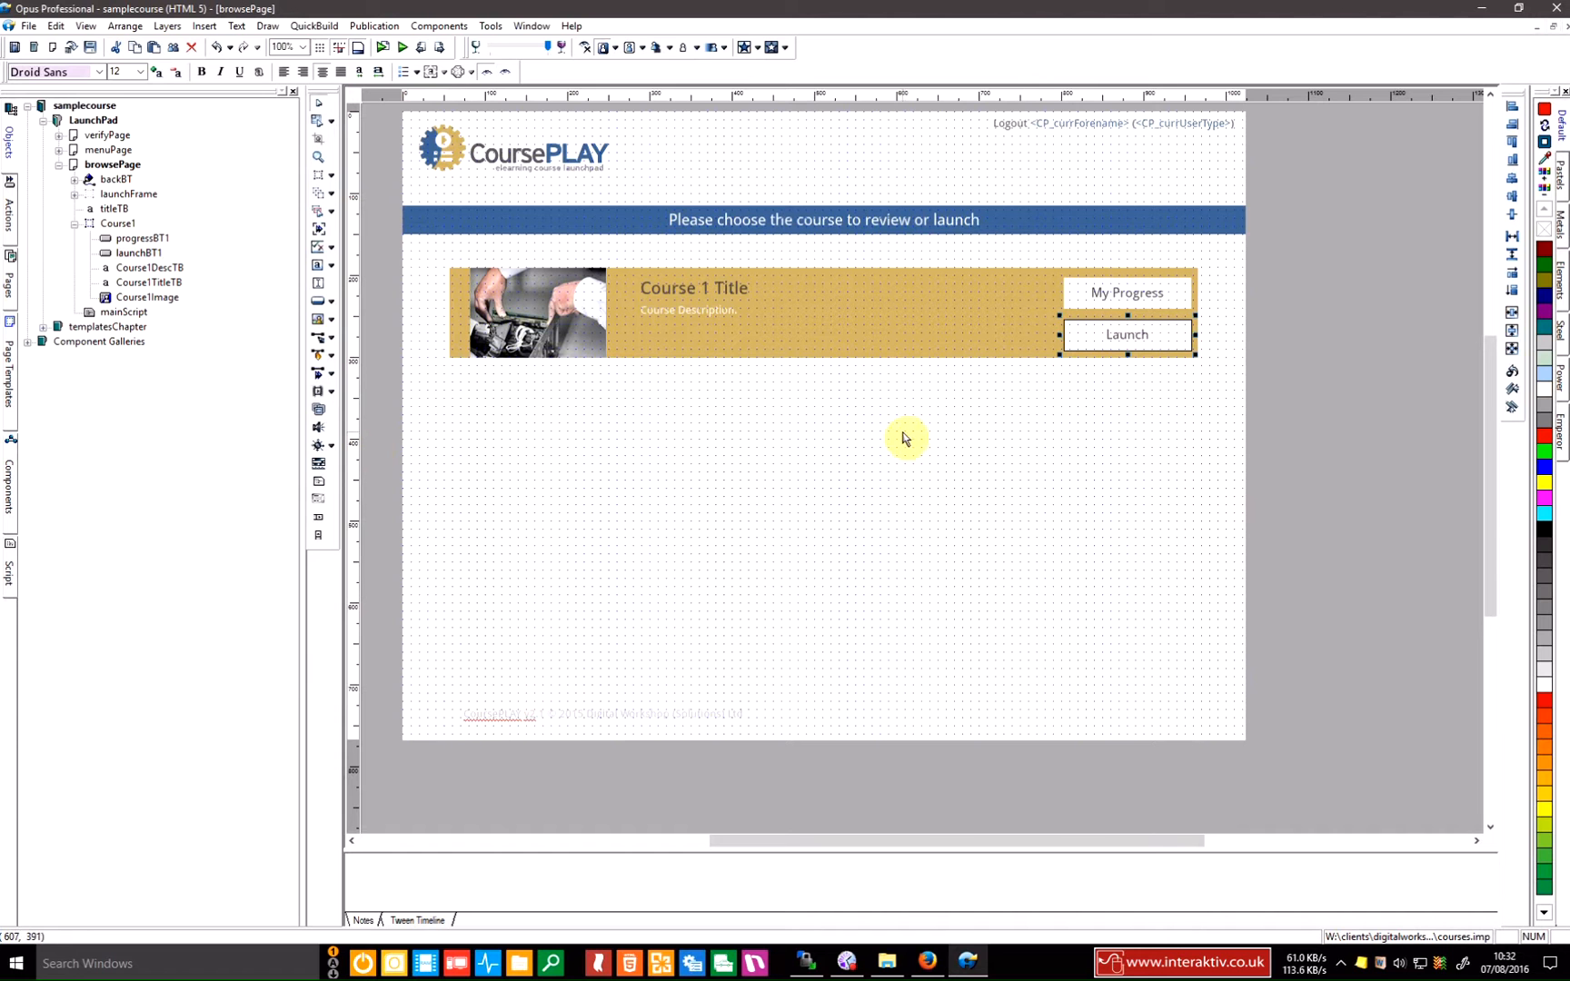
Set this.scoid to 1 in the Course1 frame's On Show script and apply the change
double_click(912, 356)
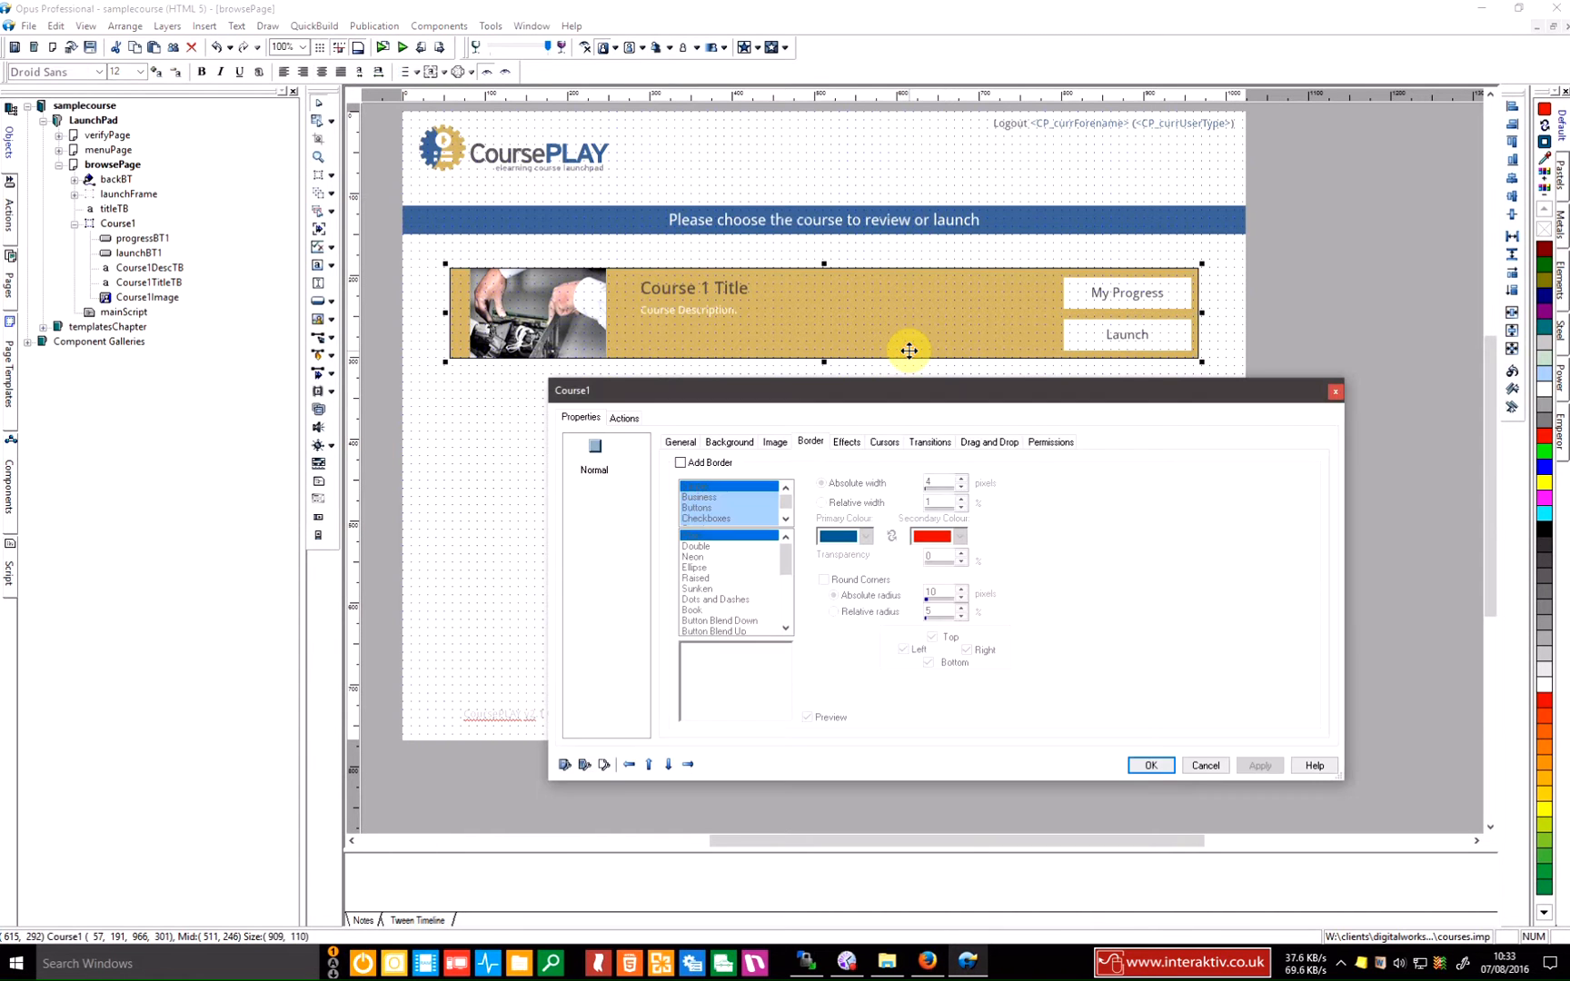
left_click(623, 417)
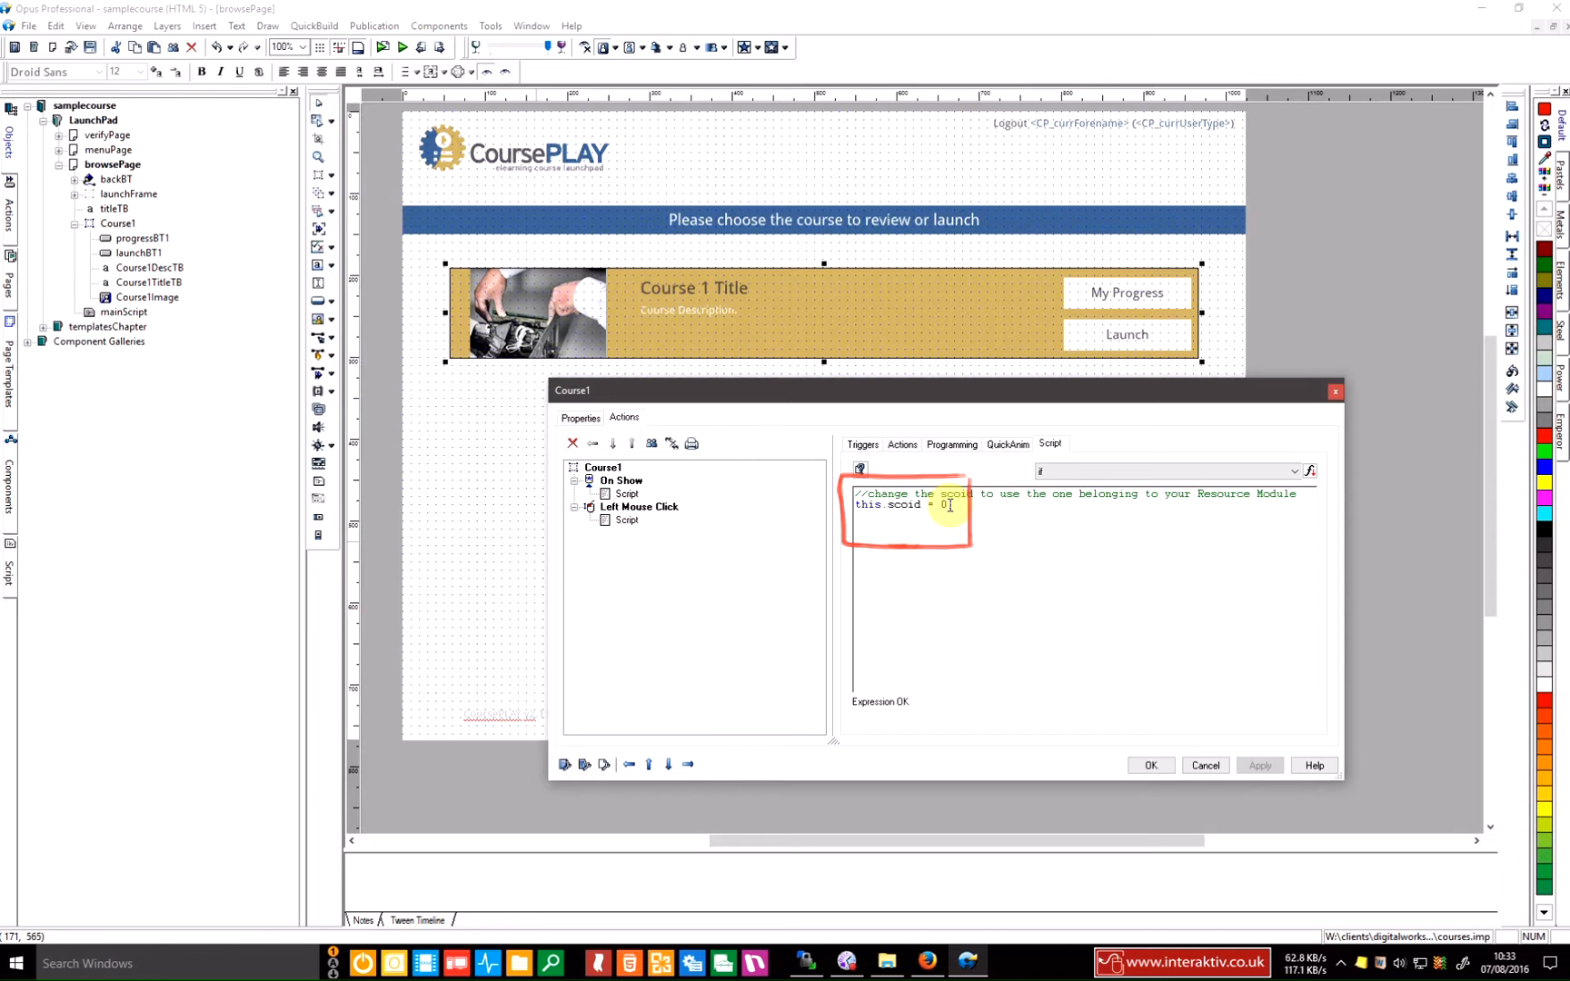
type(";")
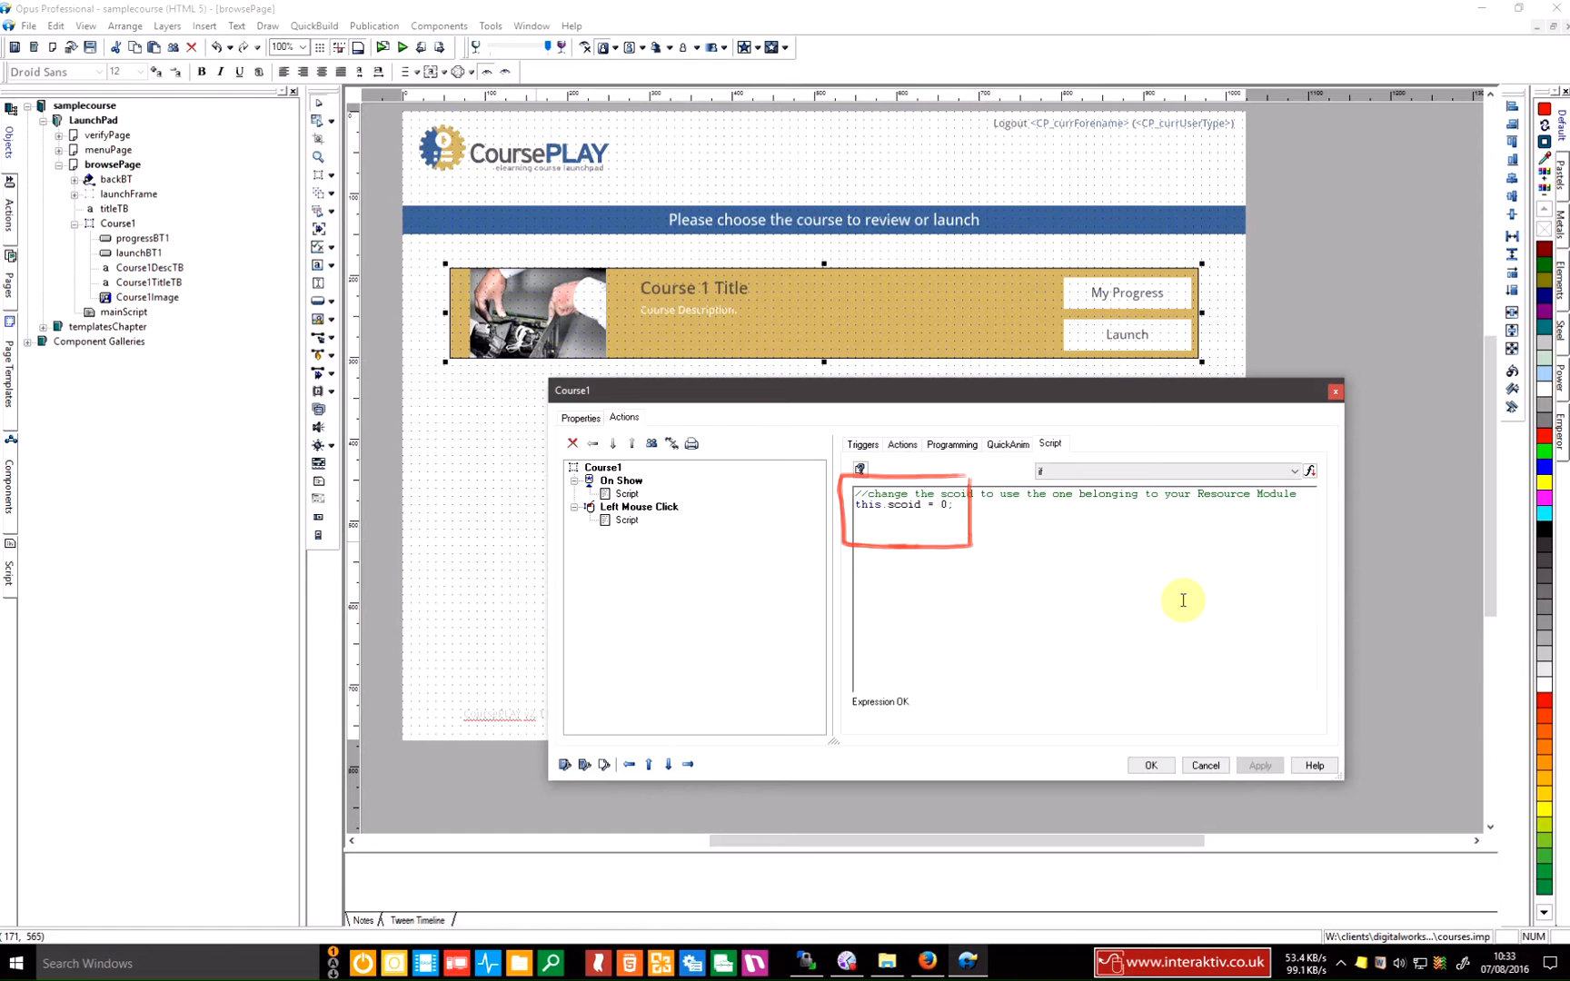
type("1")
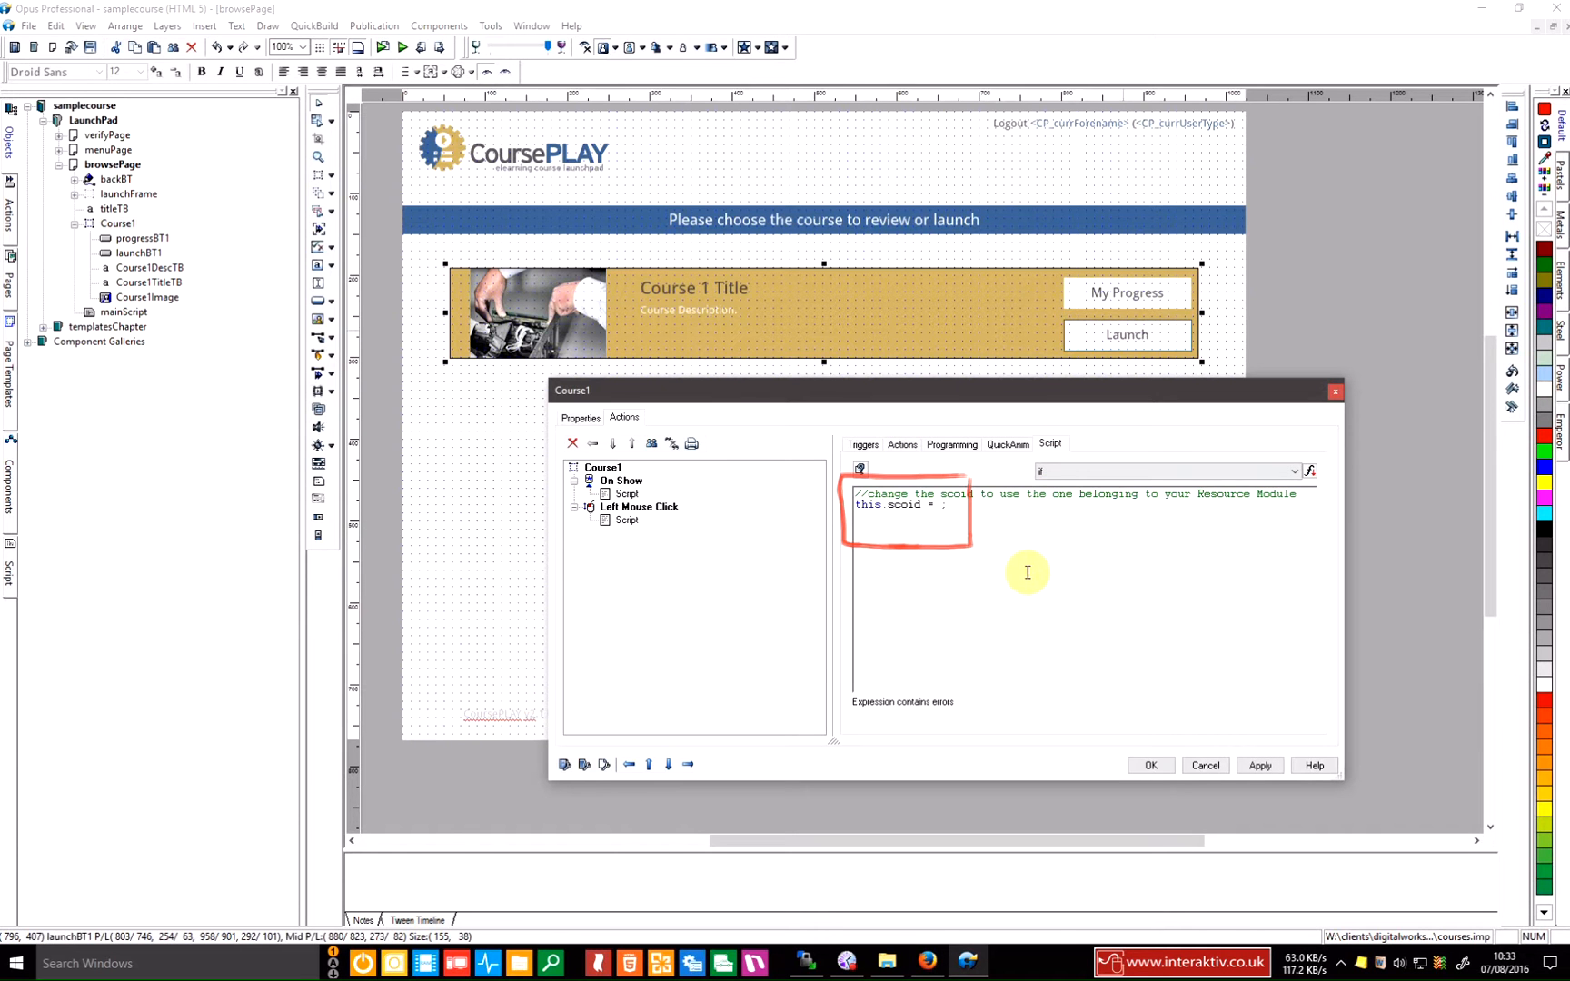
left_click(1151, 765)
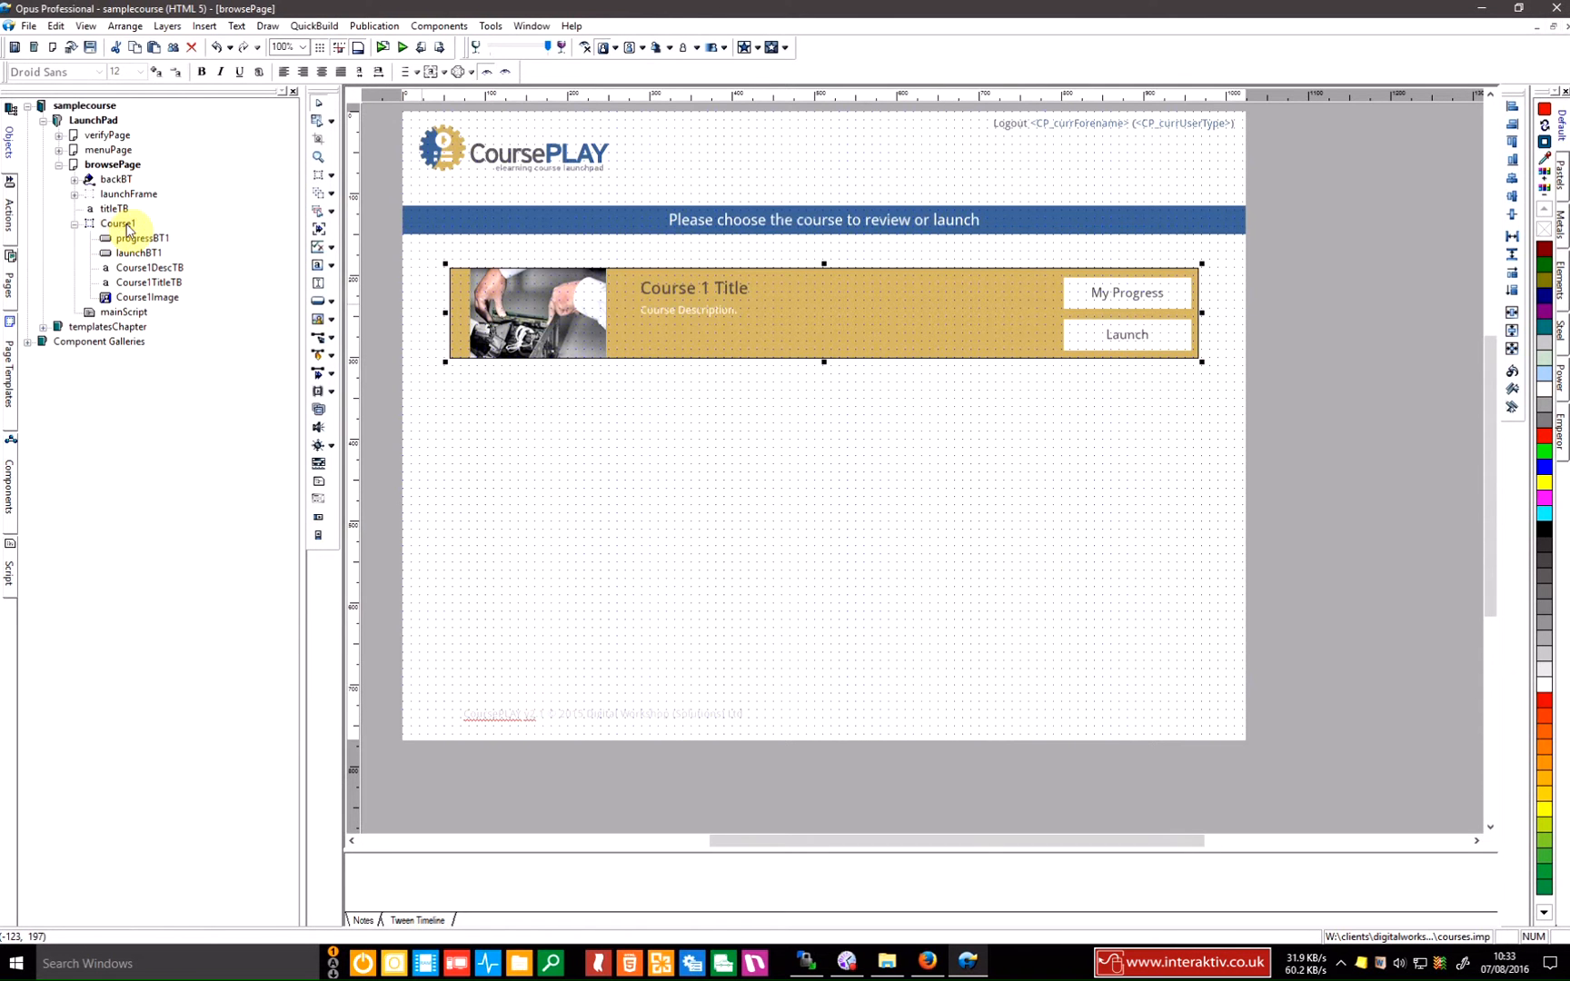
Recheck the scoid line in the Course1 frame's script and stretch the frame's lower edge slightly downward
double_click(973, 359)
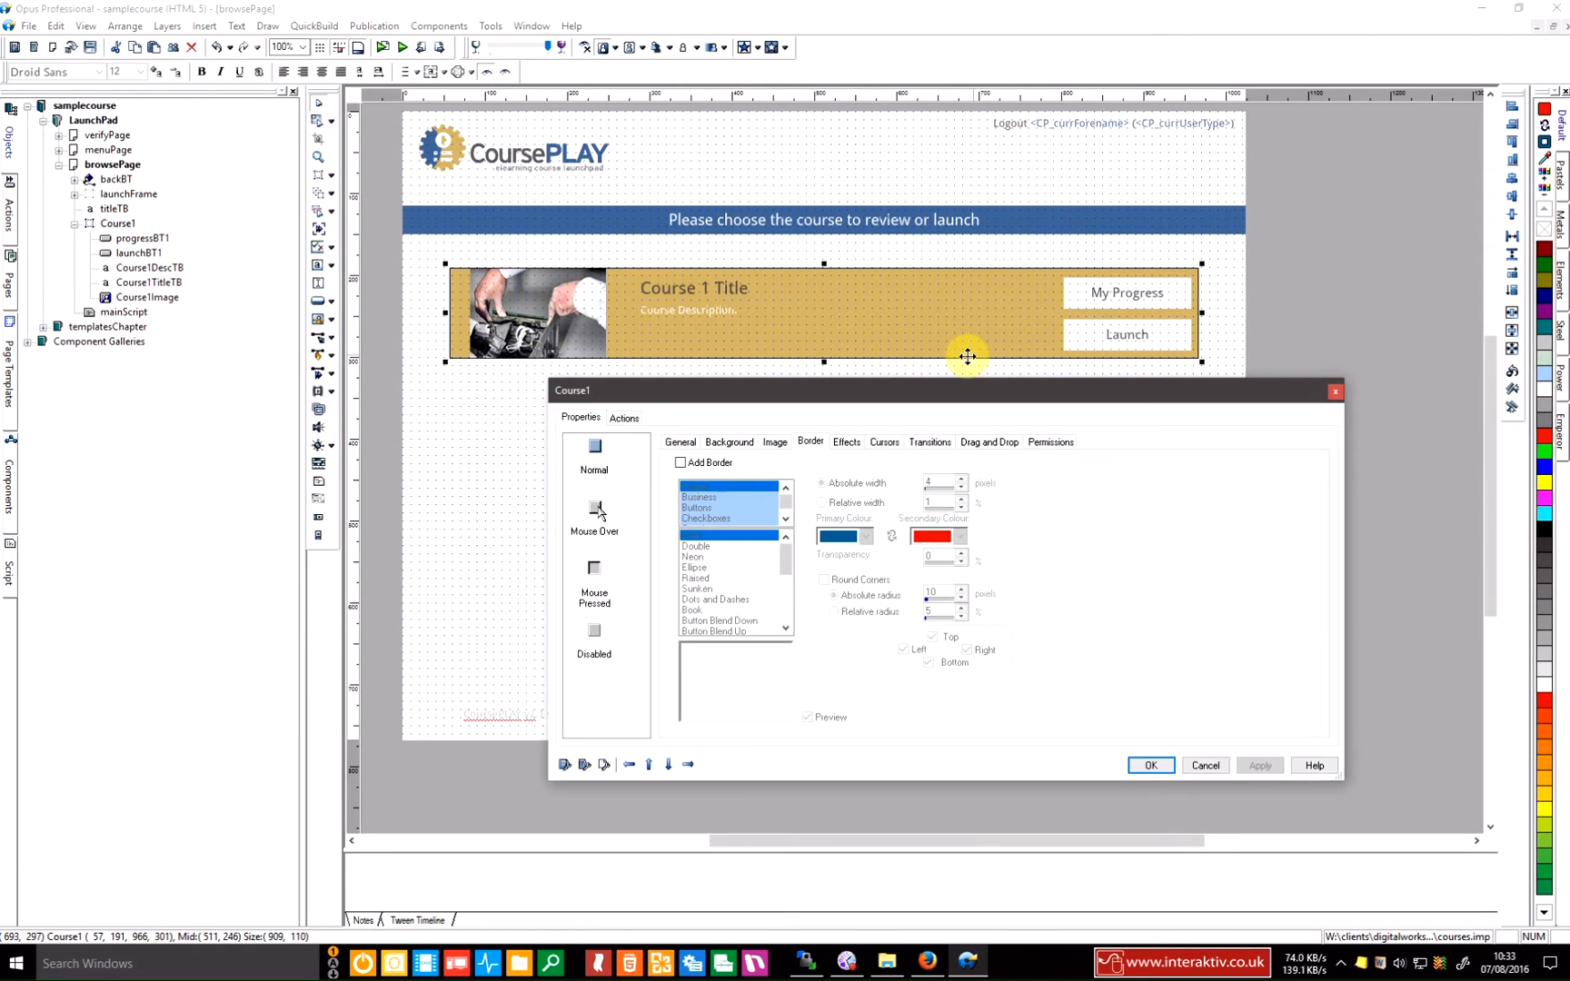
left_click(626, 418)
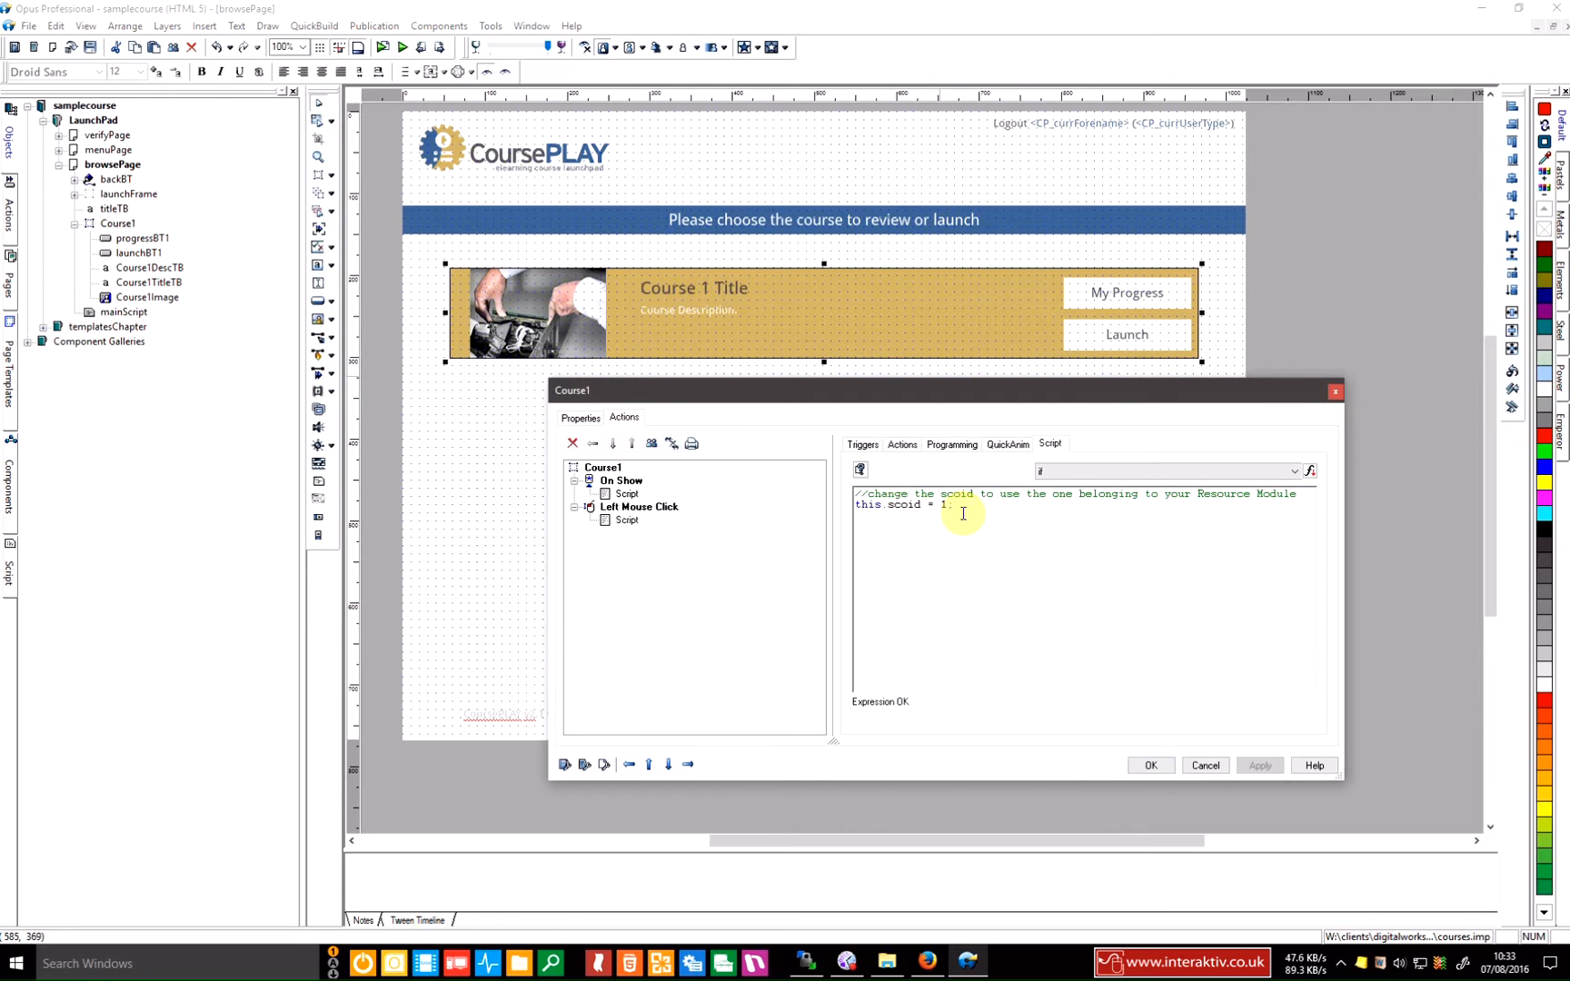
left_click_drag(1005, 398, 992, 368)
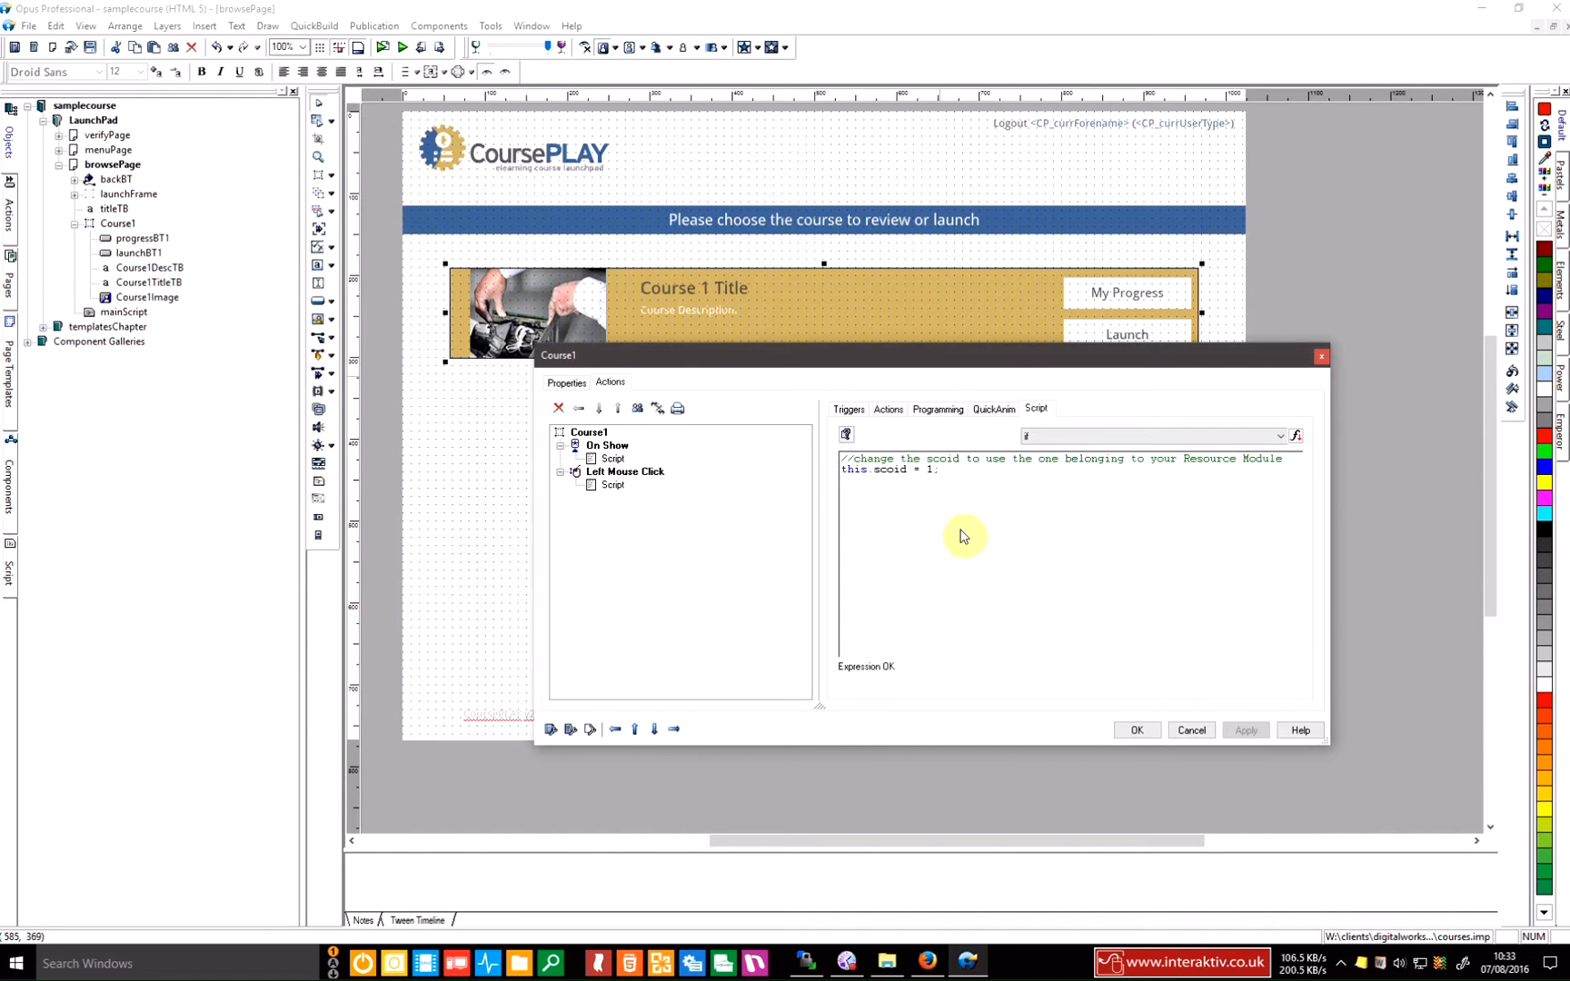
left_click(1138, 730)
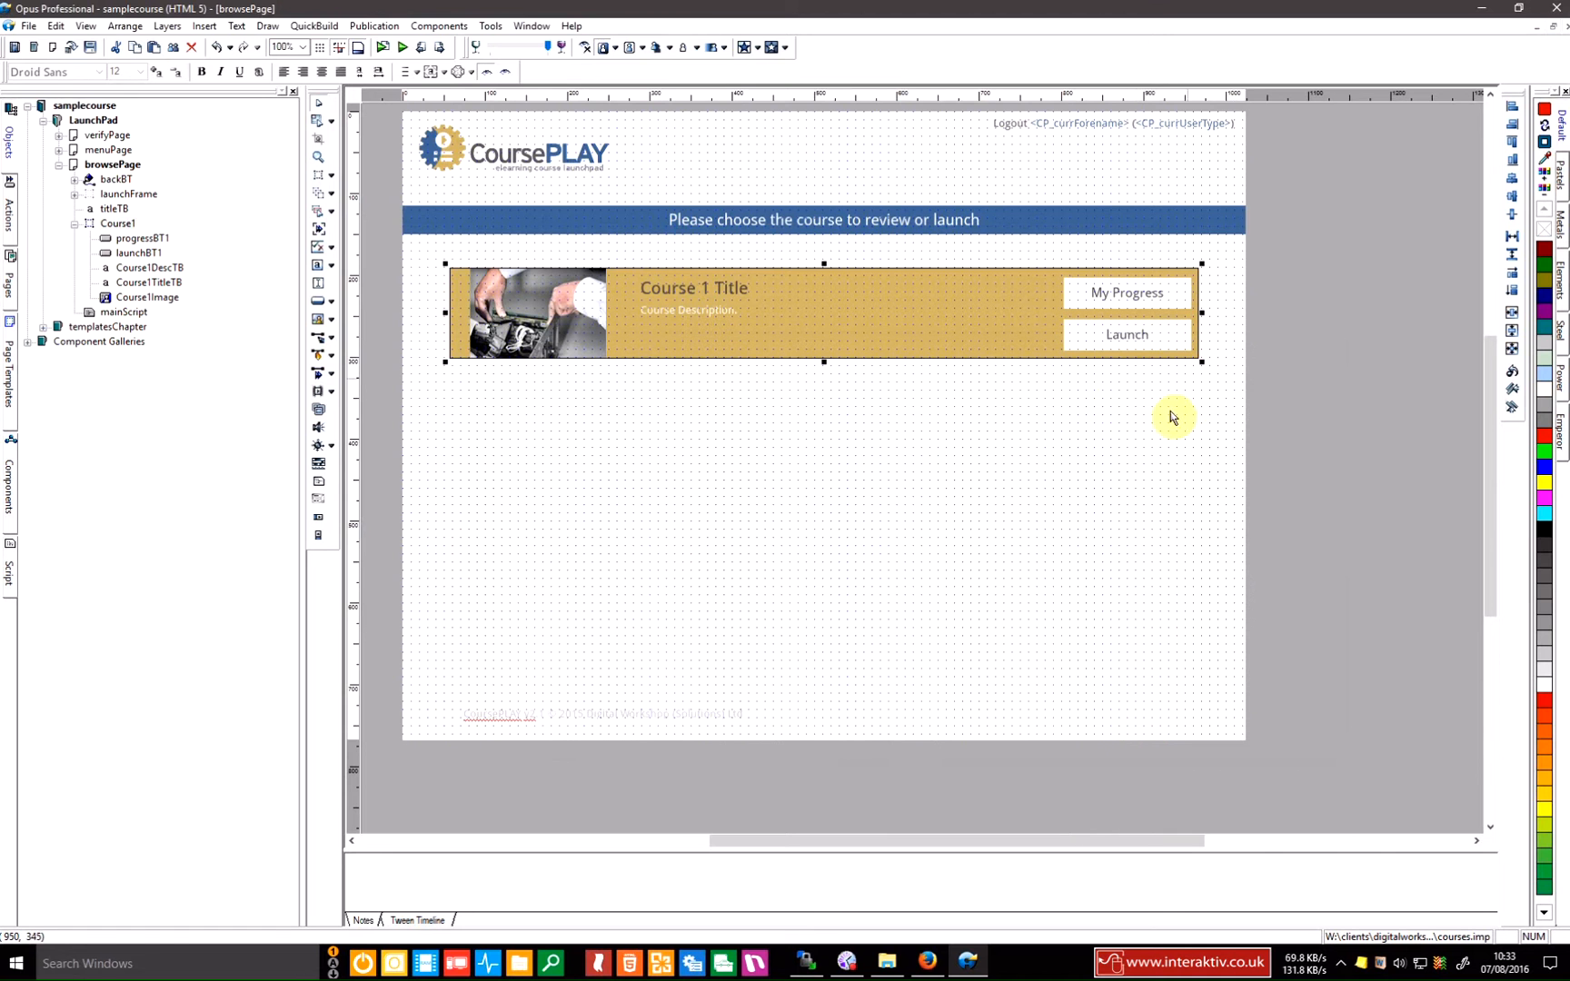
mouse_move(824, 362)
left_mouse_down()
mouse_move(785, 613)
mouse_move(800, 373)
left_mouse_up()
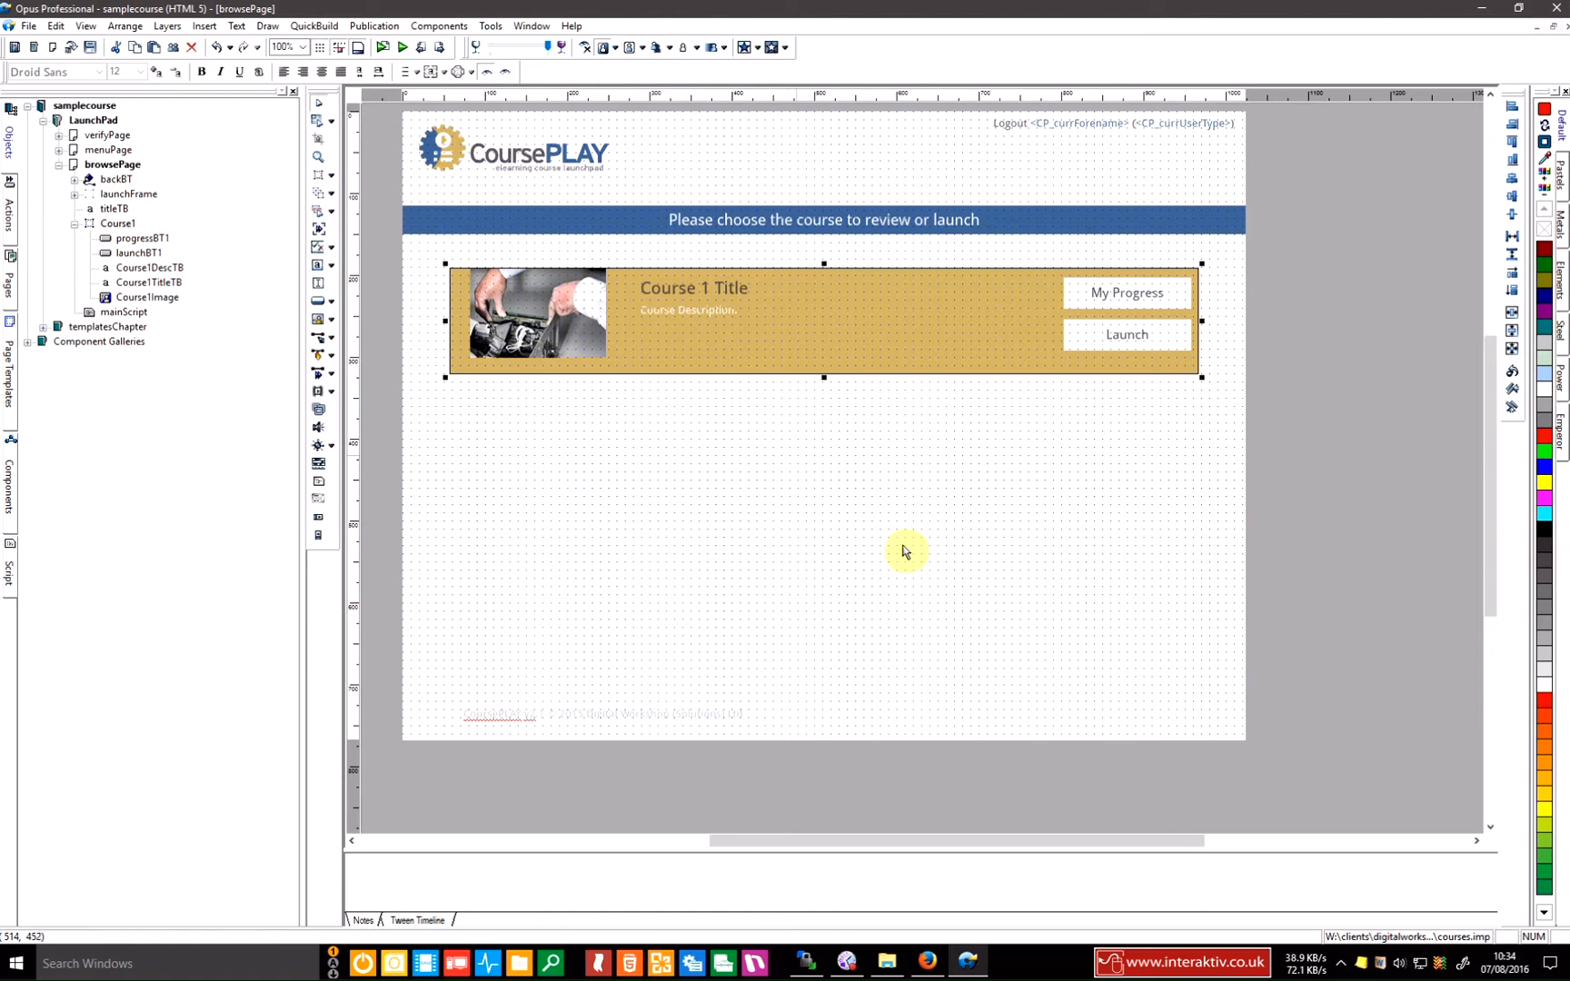
Publish the launchpad as a web publication to the courseplay\pads\courses folder and return to the Opus editor
left_click(364, 27)
left_click(393, 45)
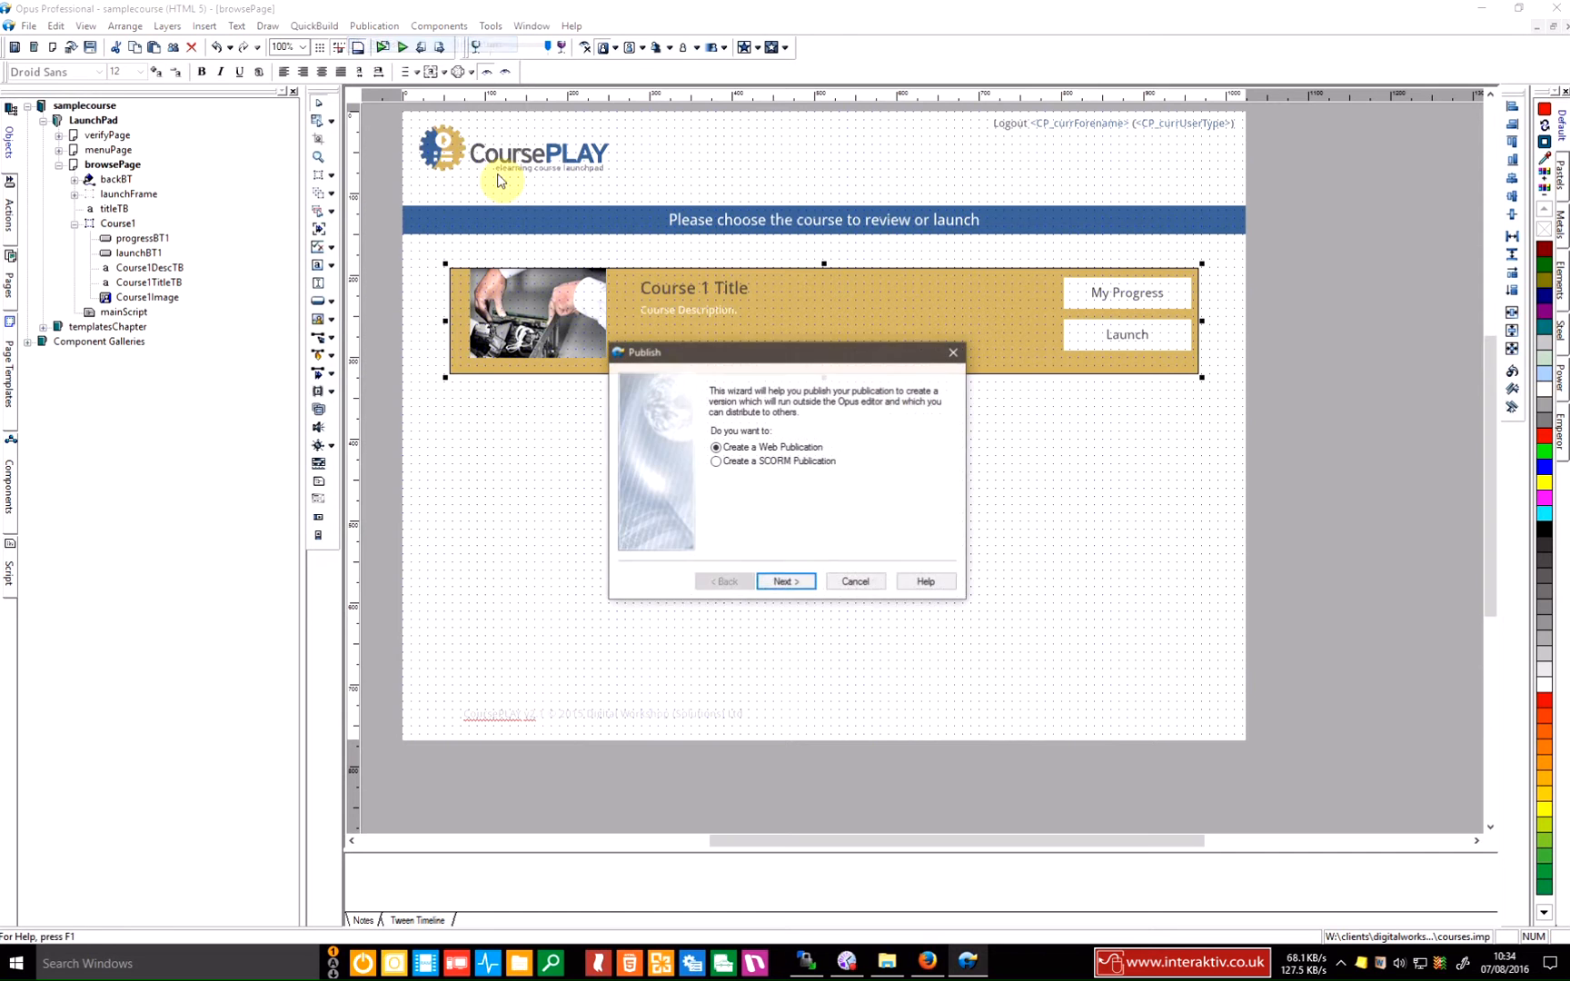
left_click(781, 583)
left_click(875, 433)
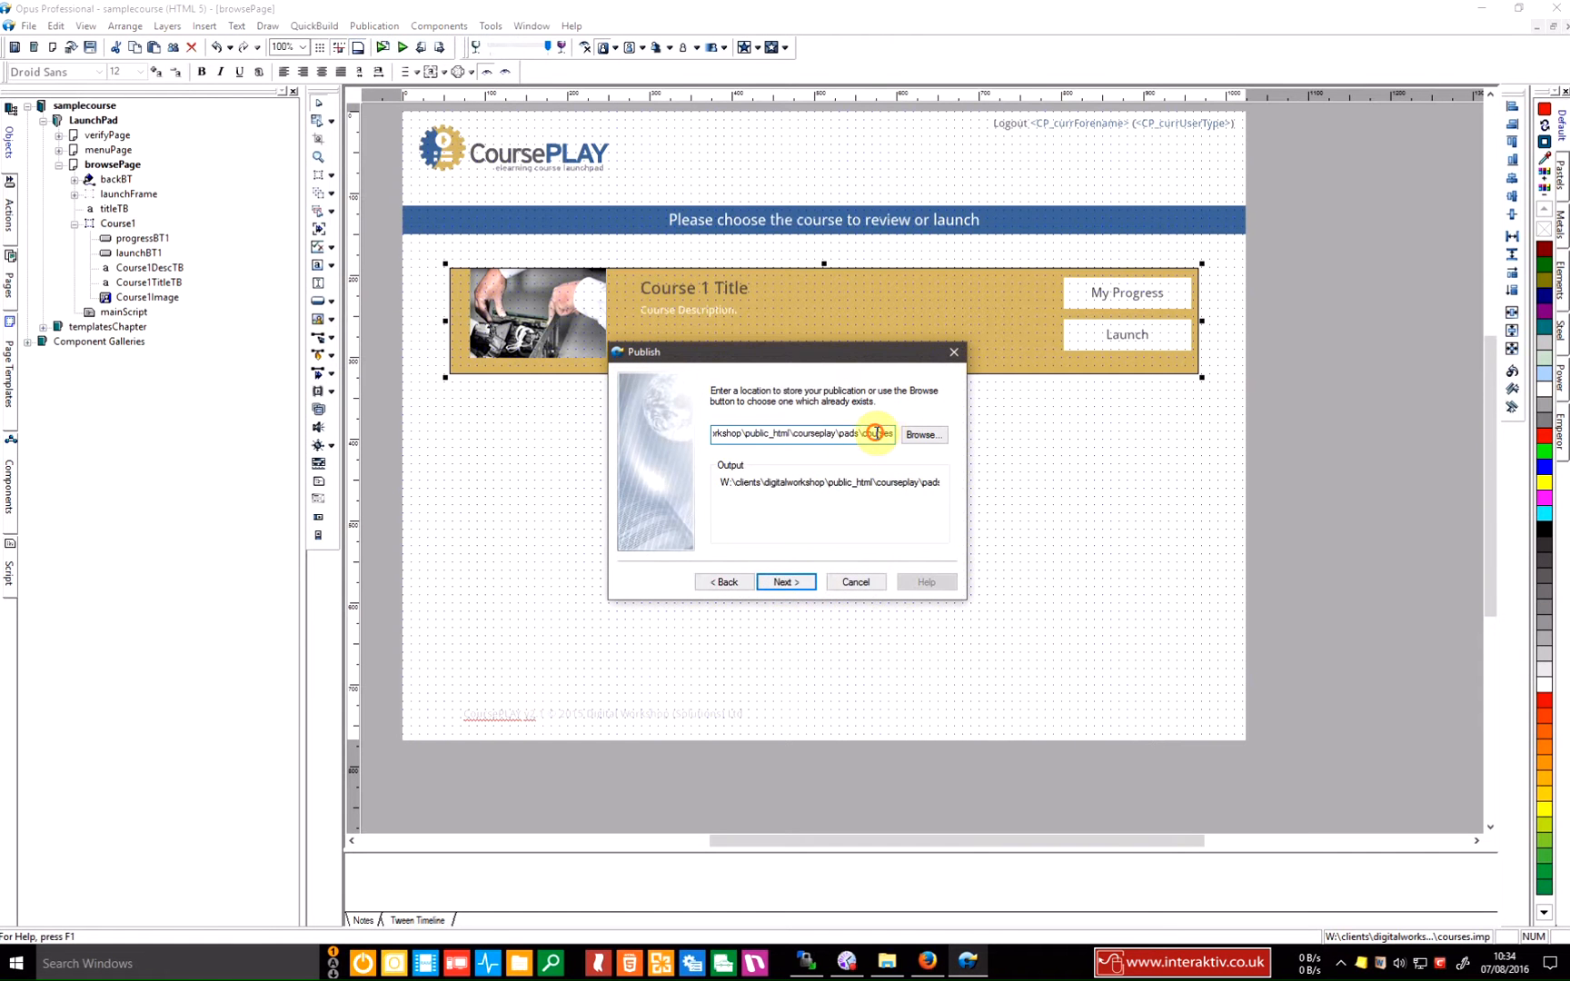
left_click_drag(884, 433, 926, 434)
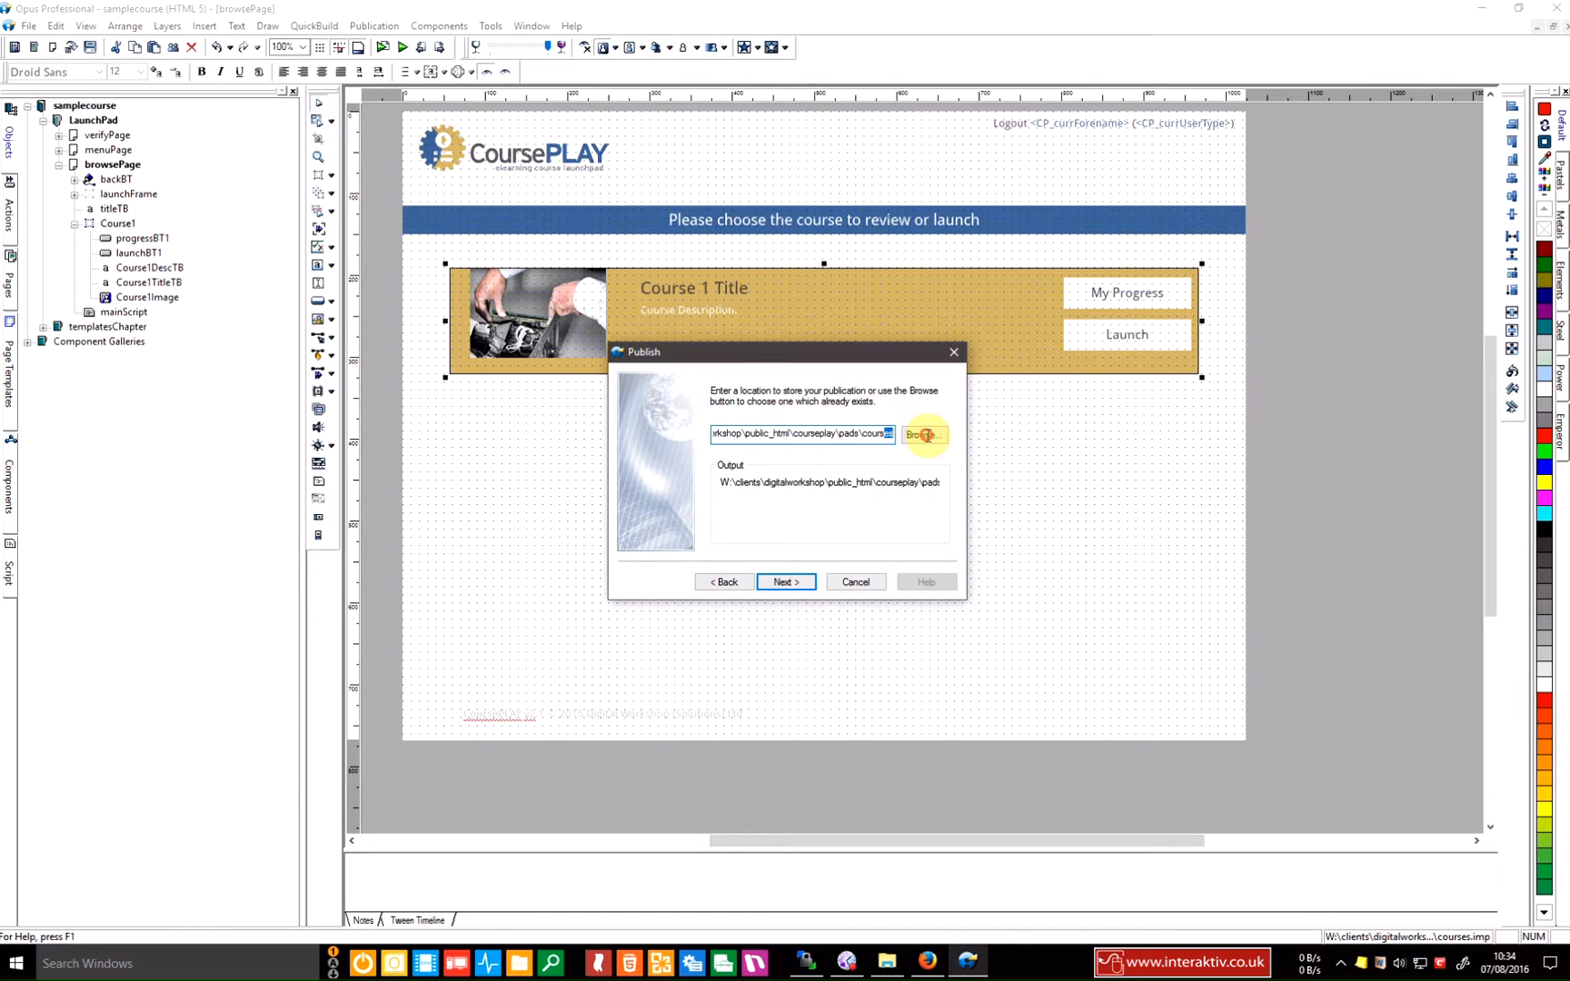
left_click(787, 583)
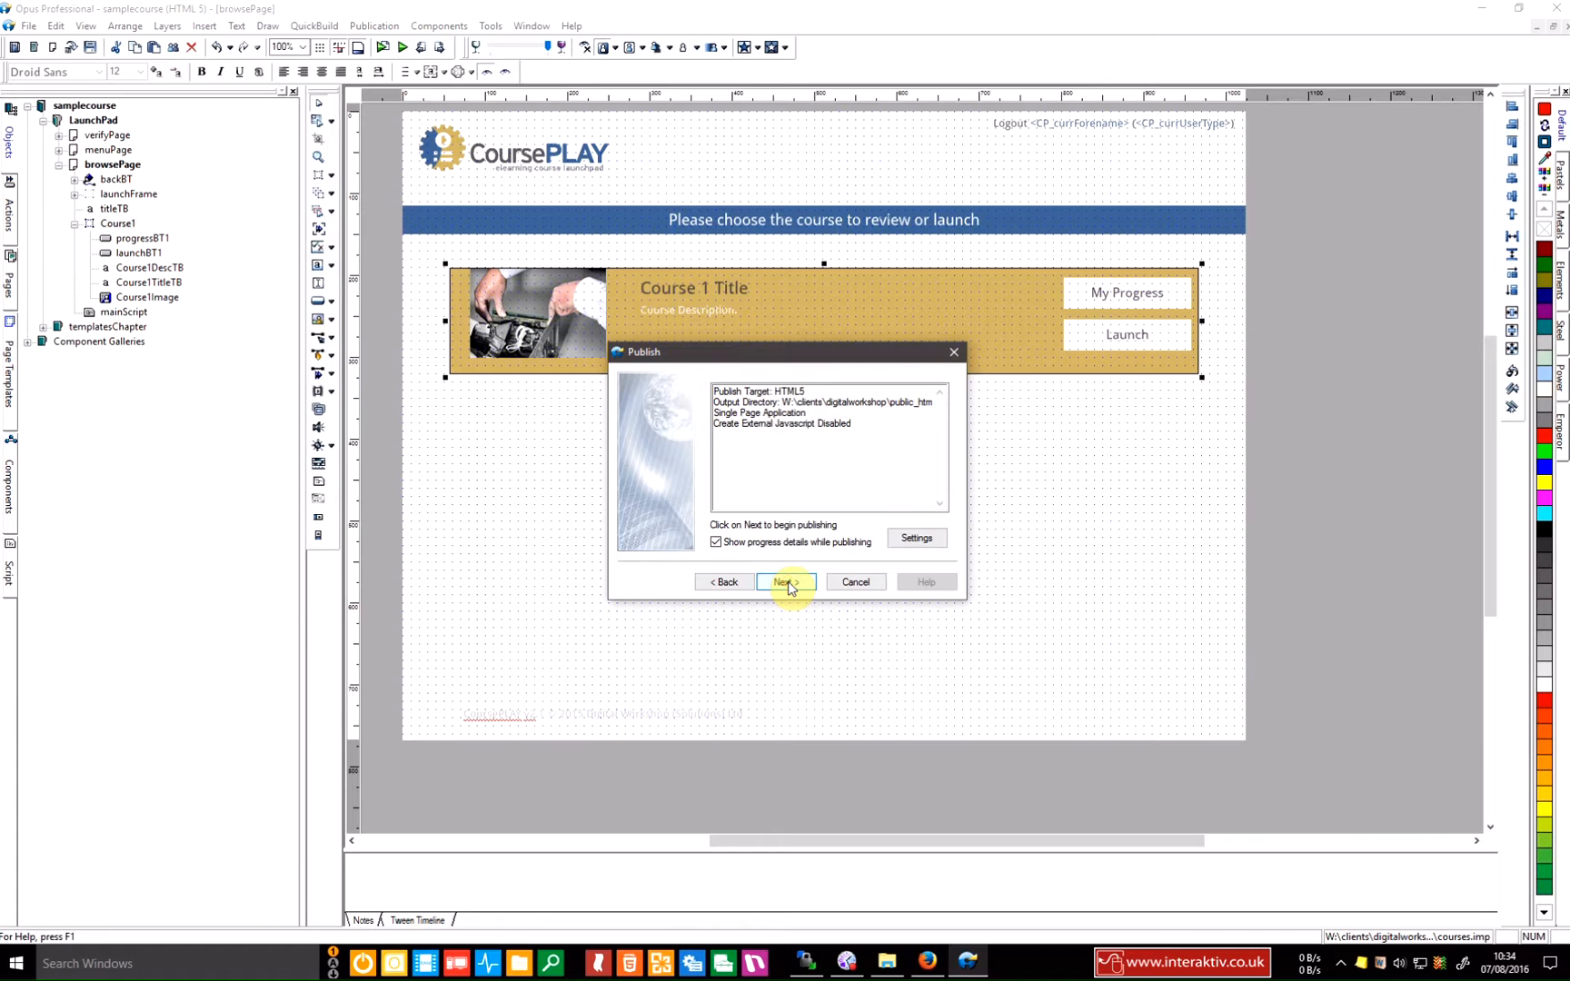
left_click(787, 583)
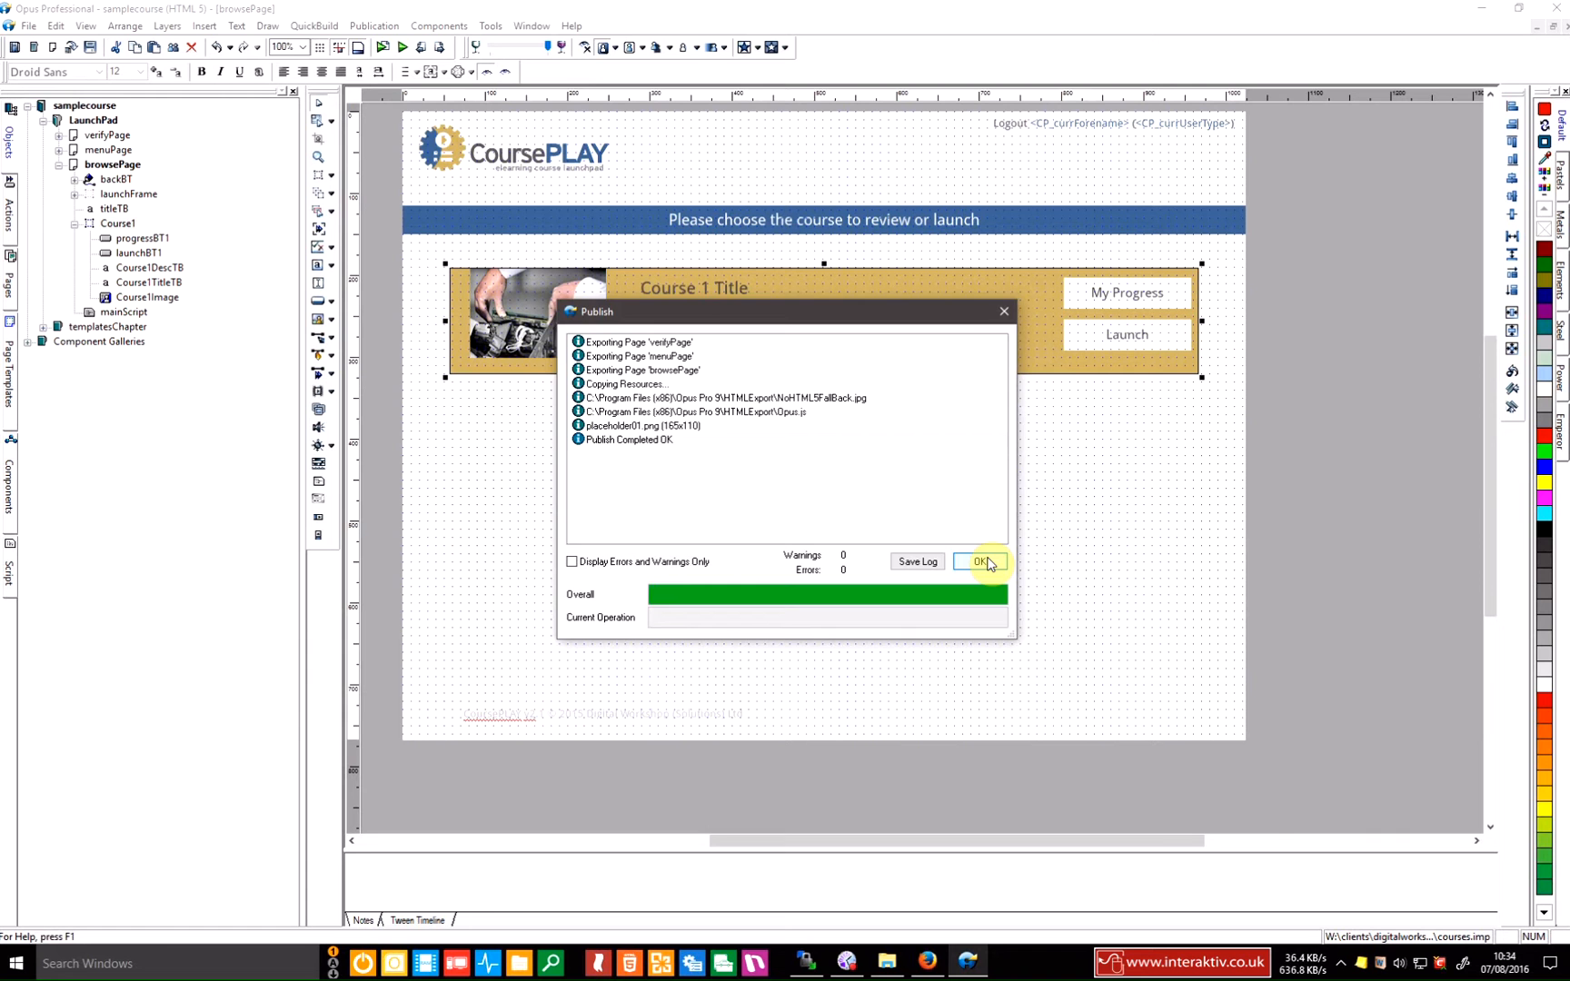
left_click(989, 563)
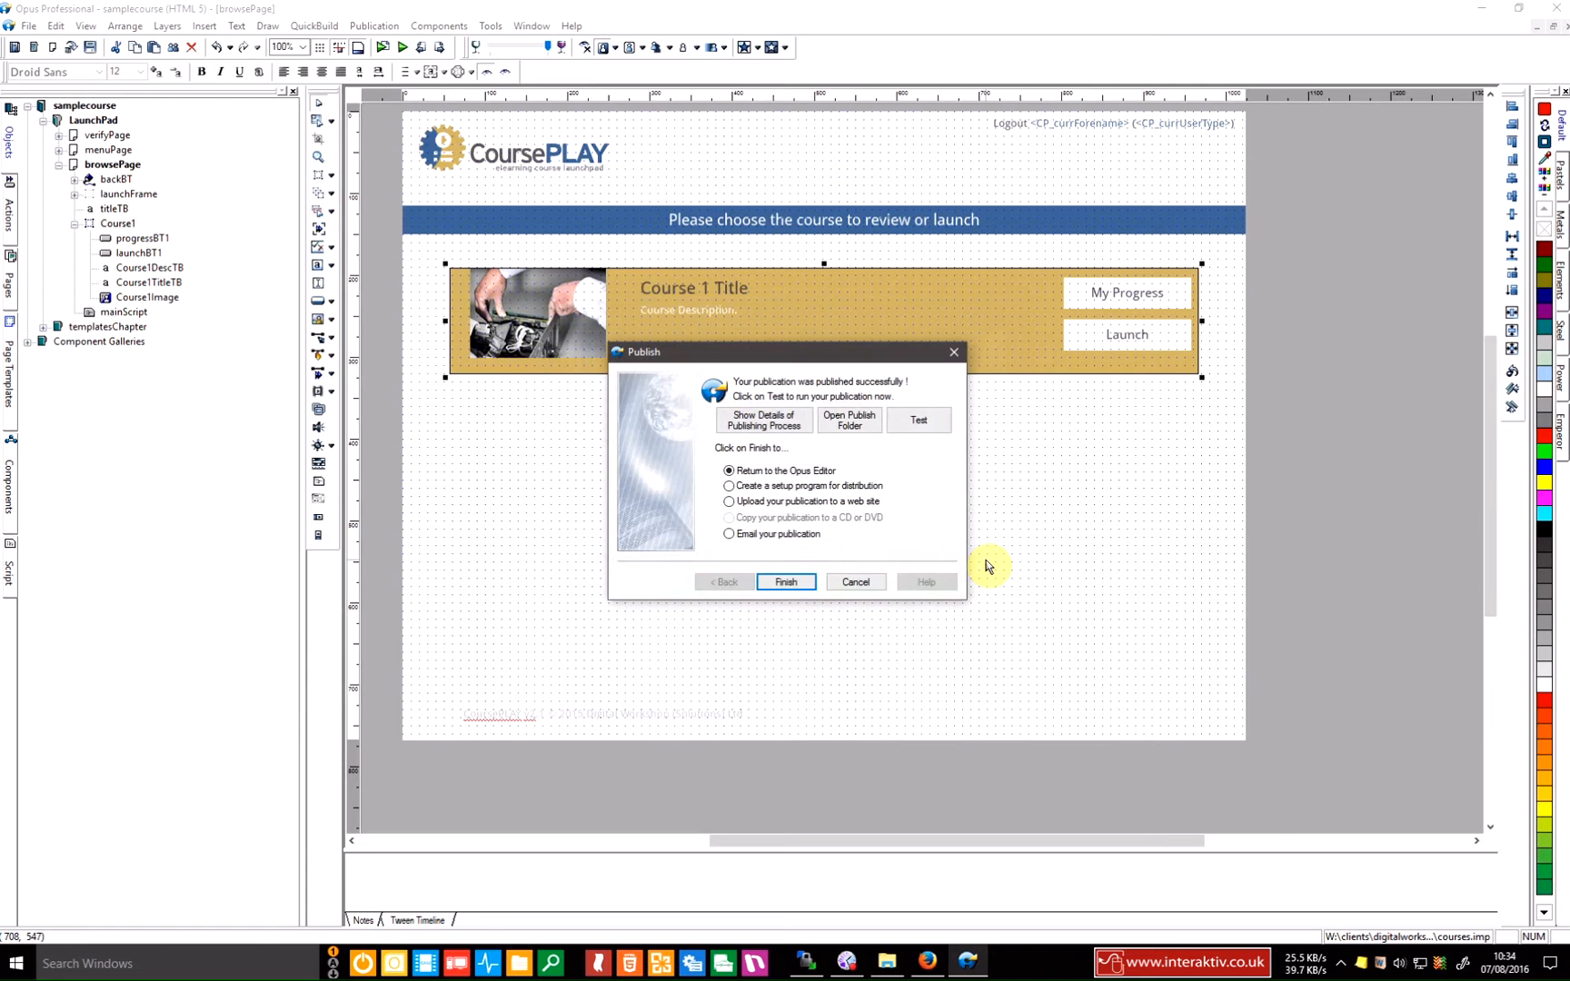
left_click(787, 584)
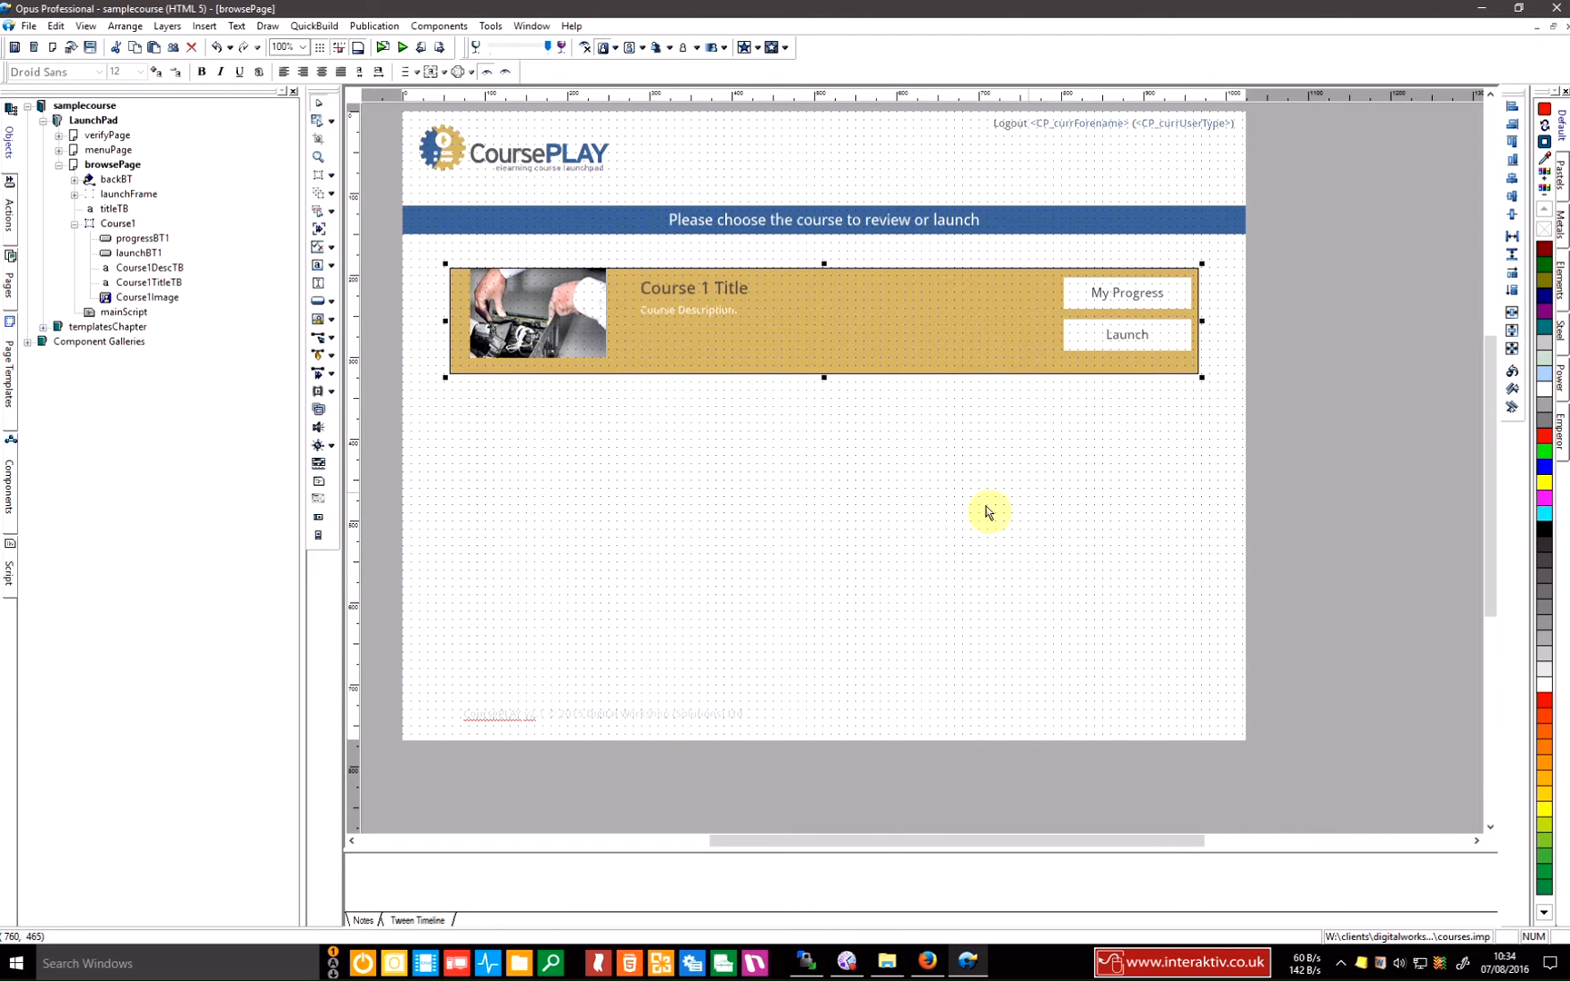
Switch to WinSCP and delete the old index.htm from the local courseplay\pads\courses folder
left_click(806, 961)
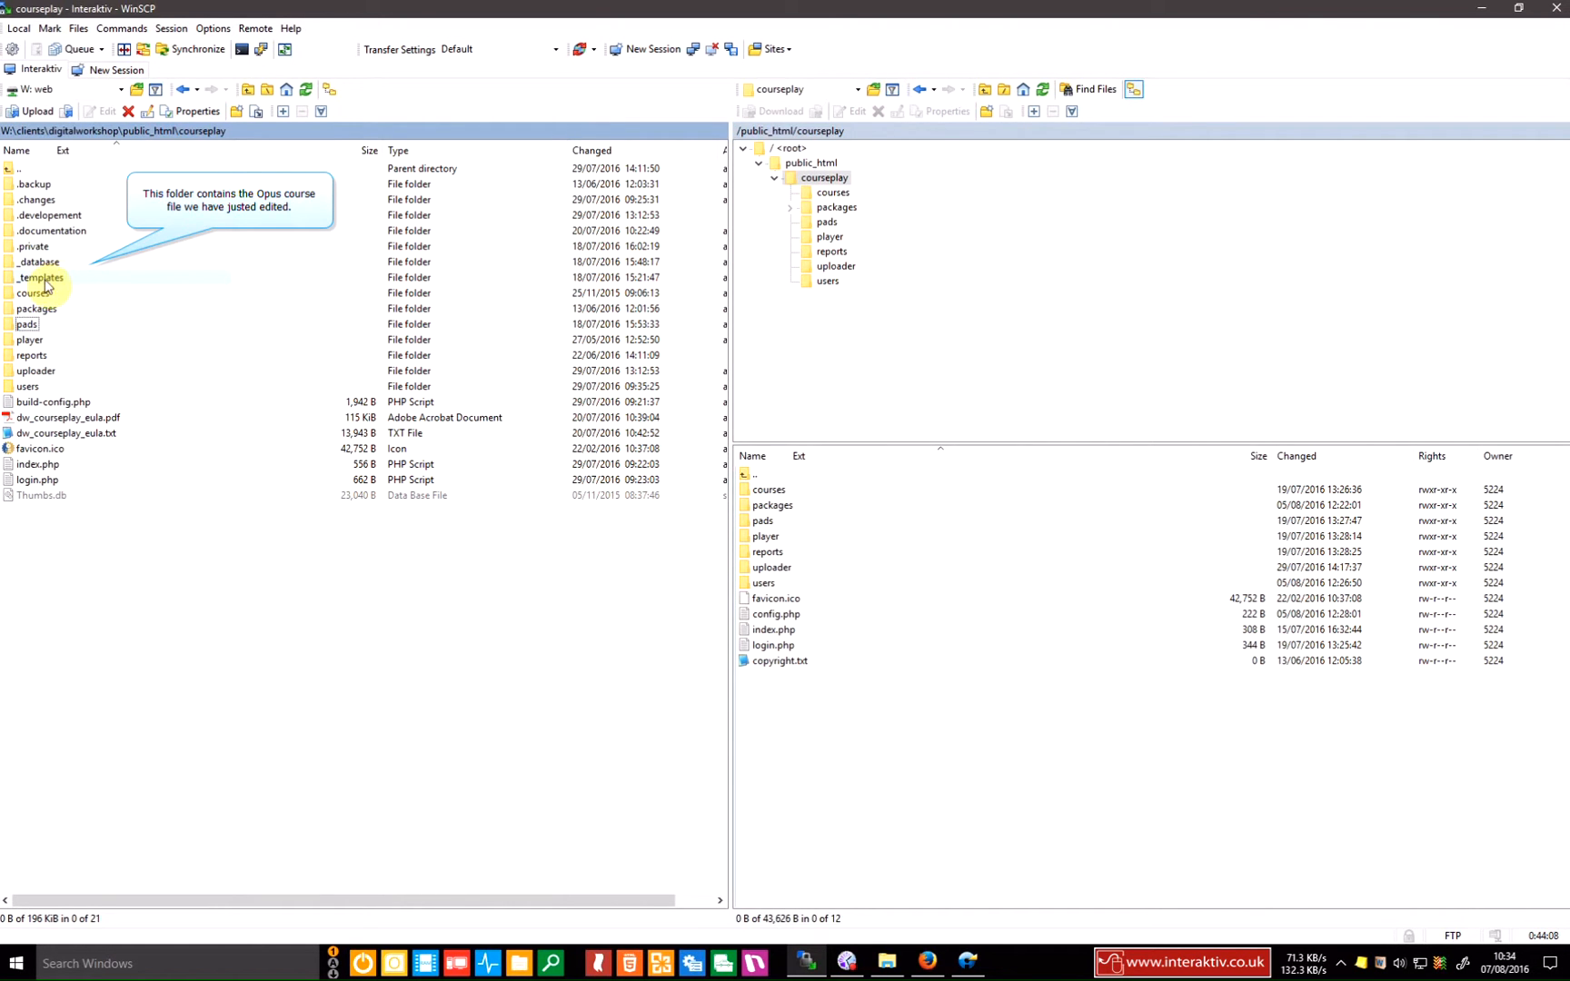
double_click(26, 324)
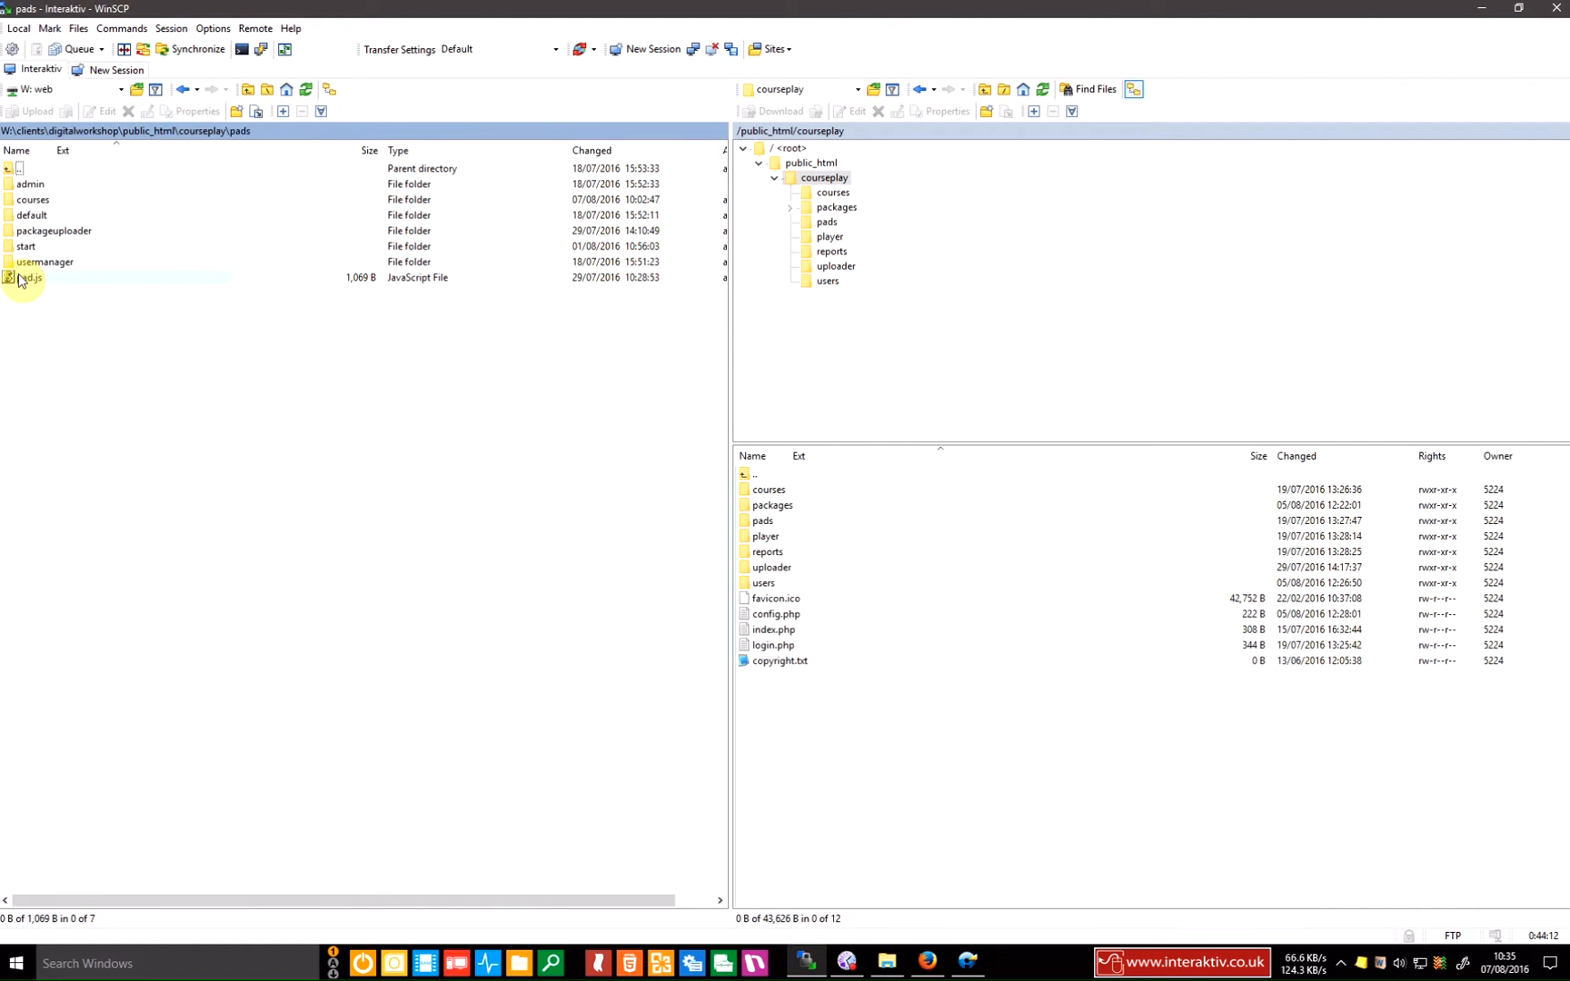
double_click(30, 200)
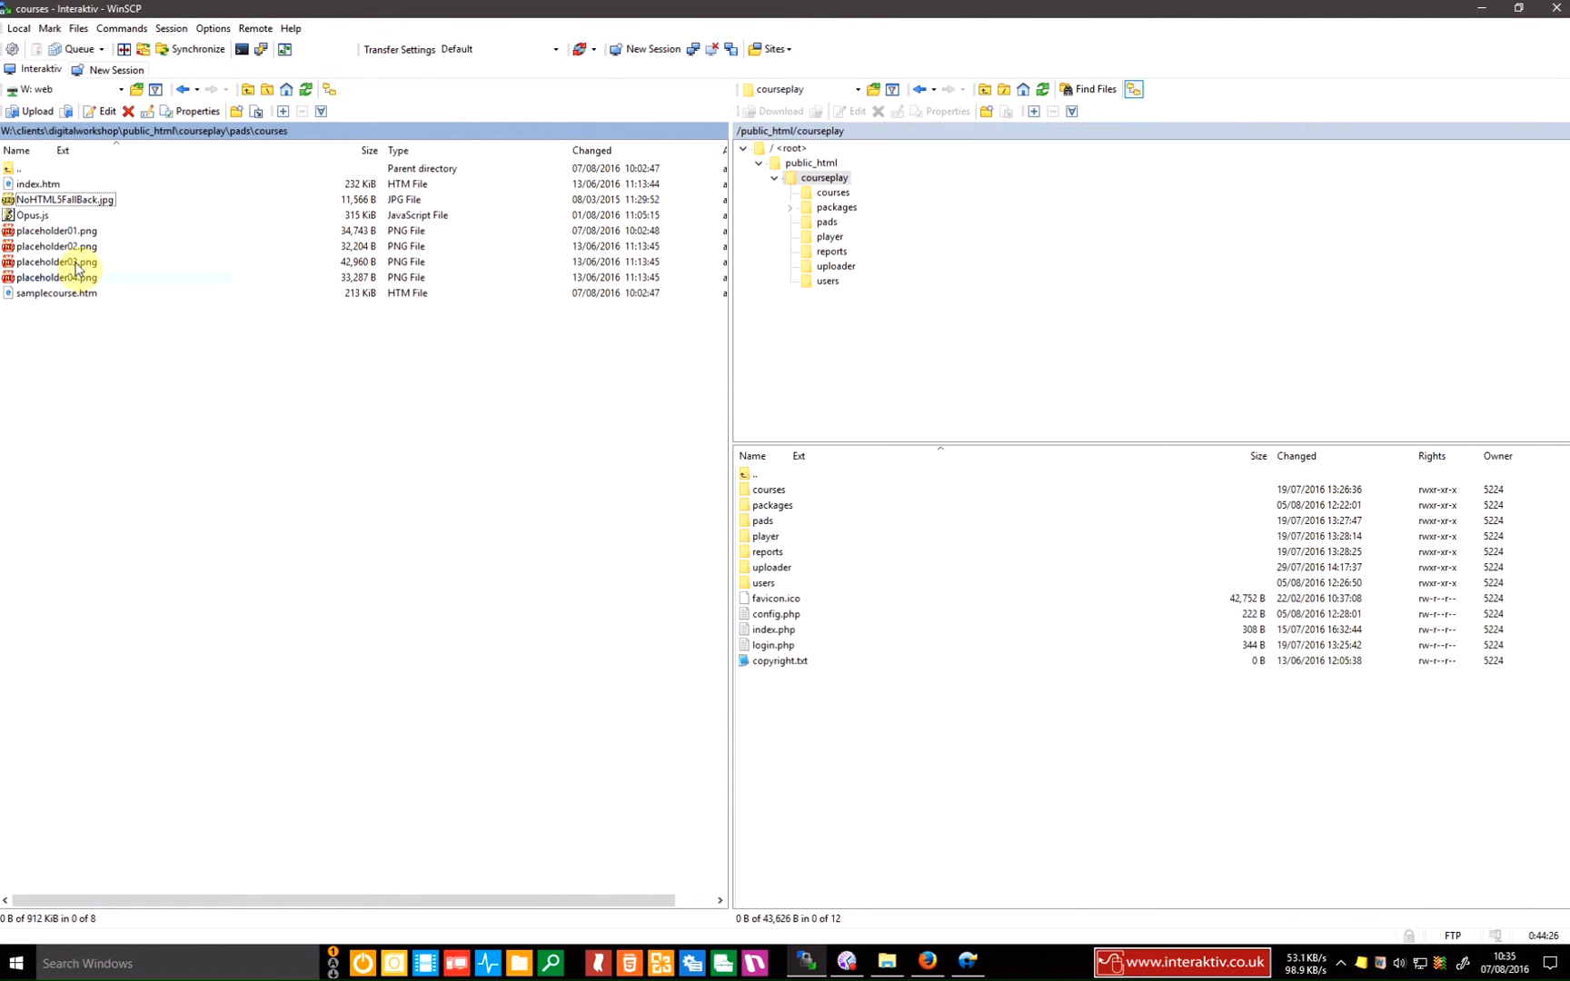
right_click(32, 194)
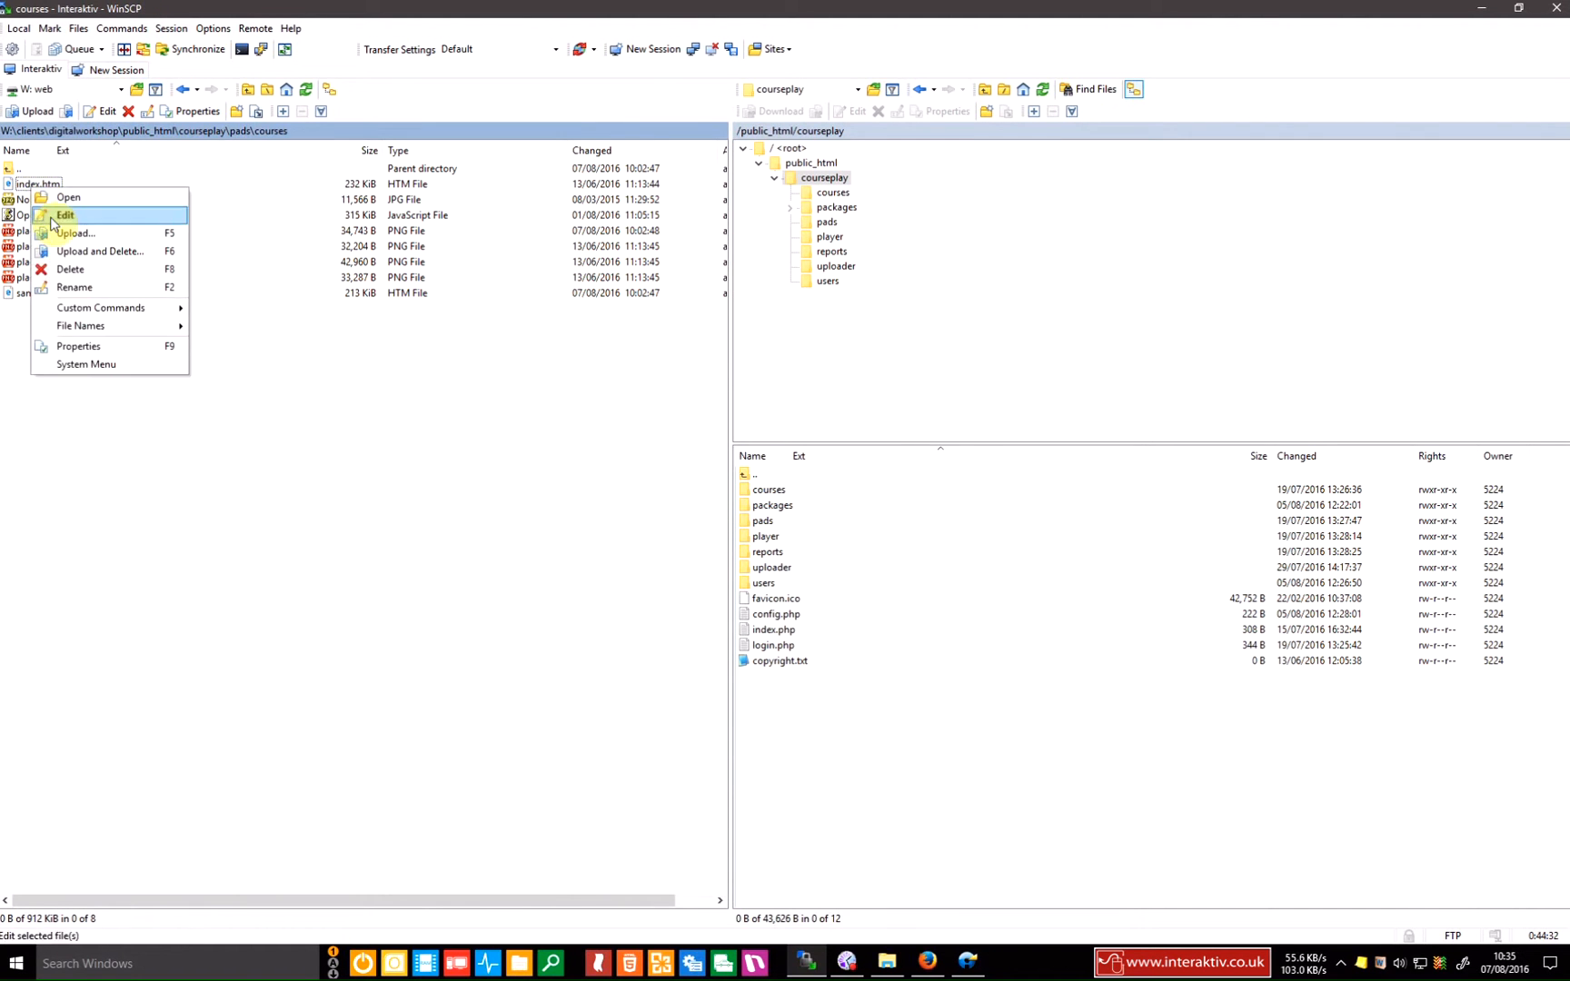
left_click(64, 272)
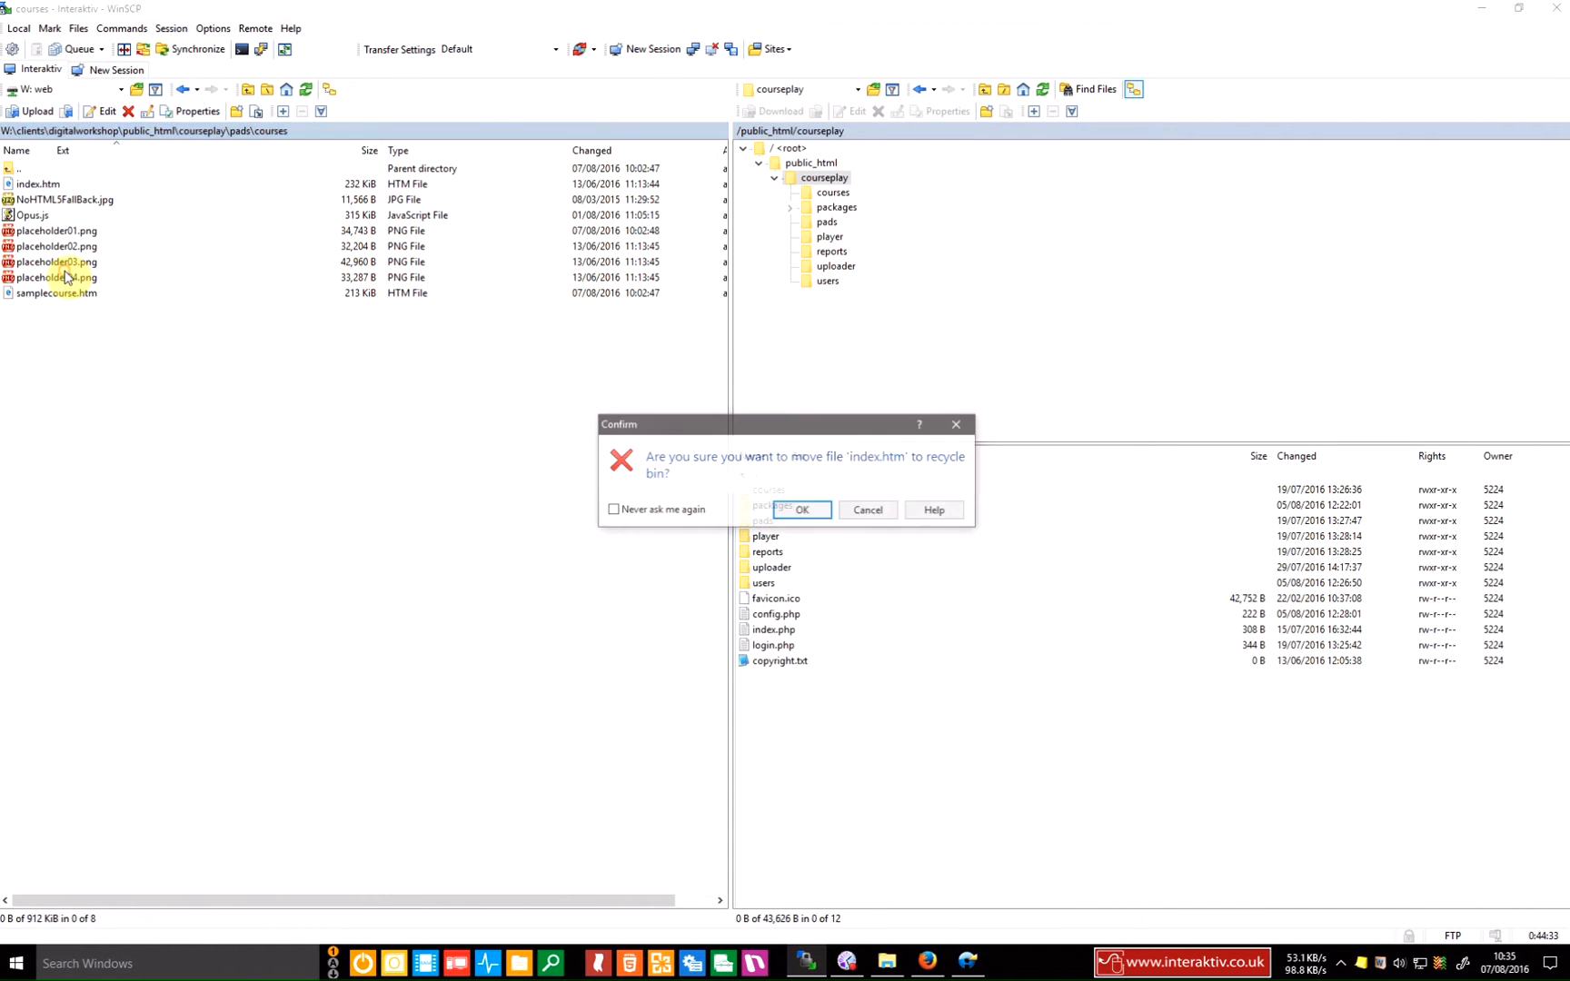
left_click(802, 510)
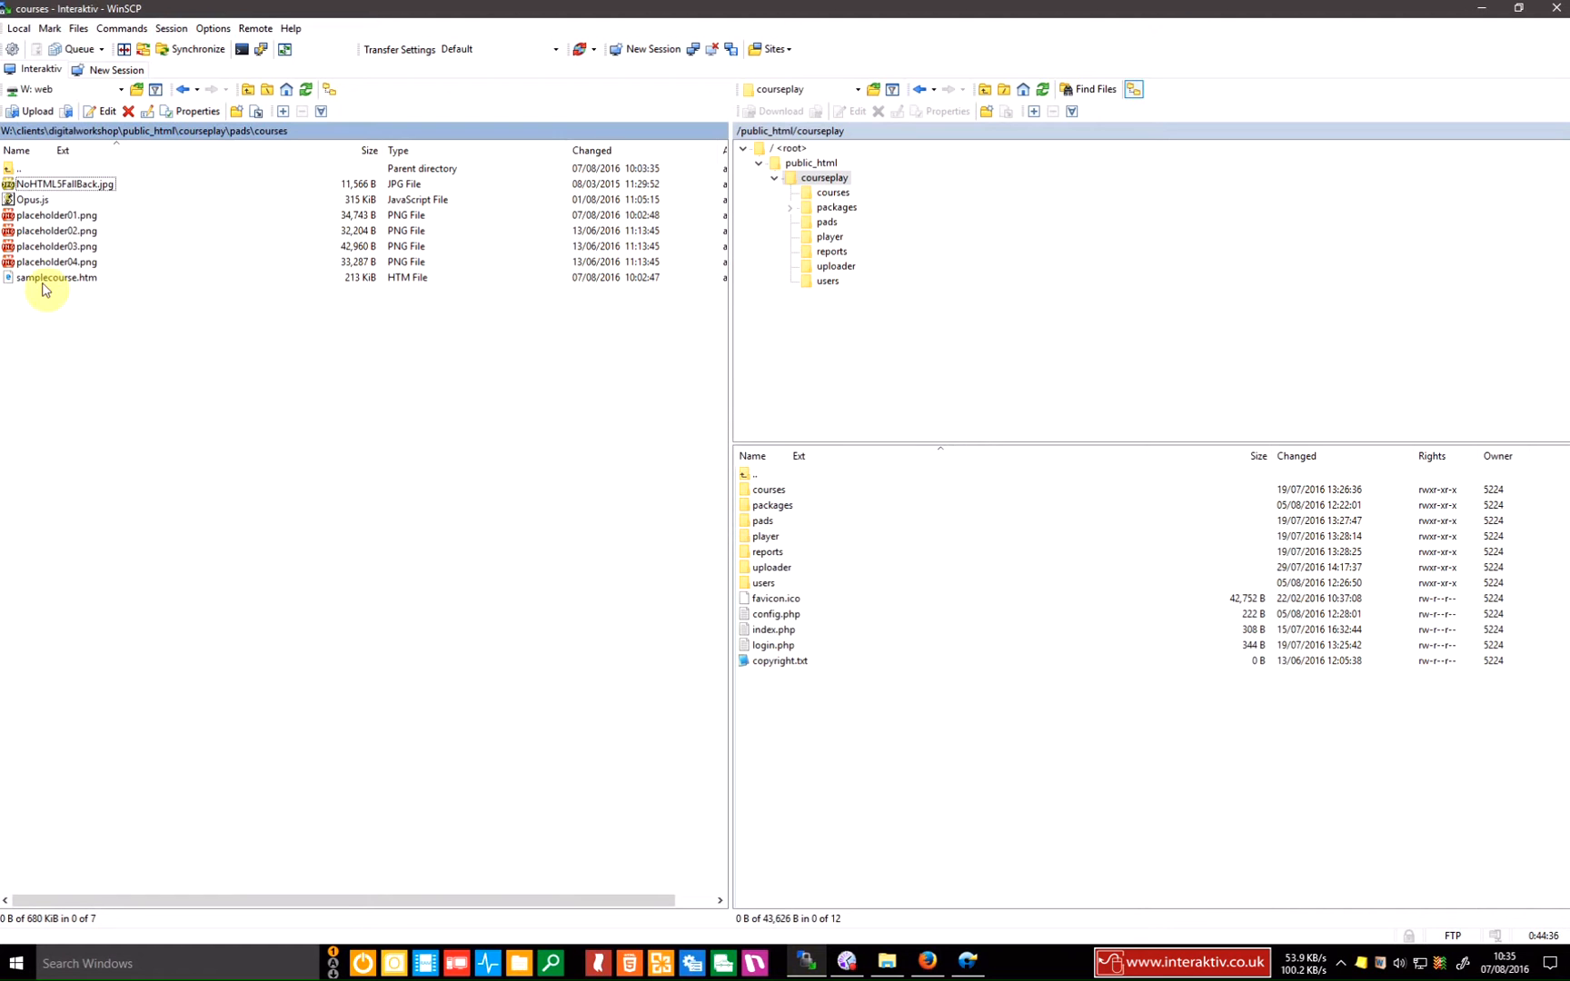
Rename the local samplecourse.htm file as index.htm
right_click(30, 280)
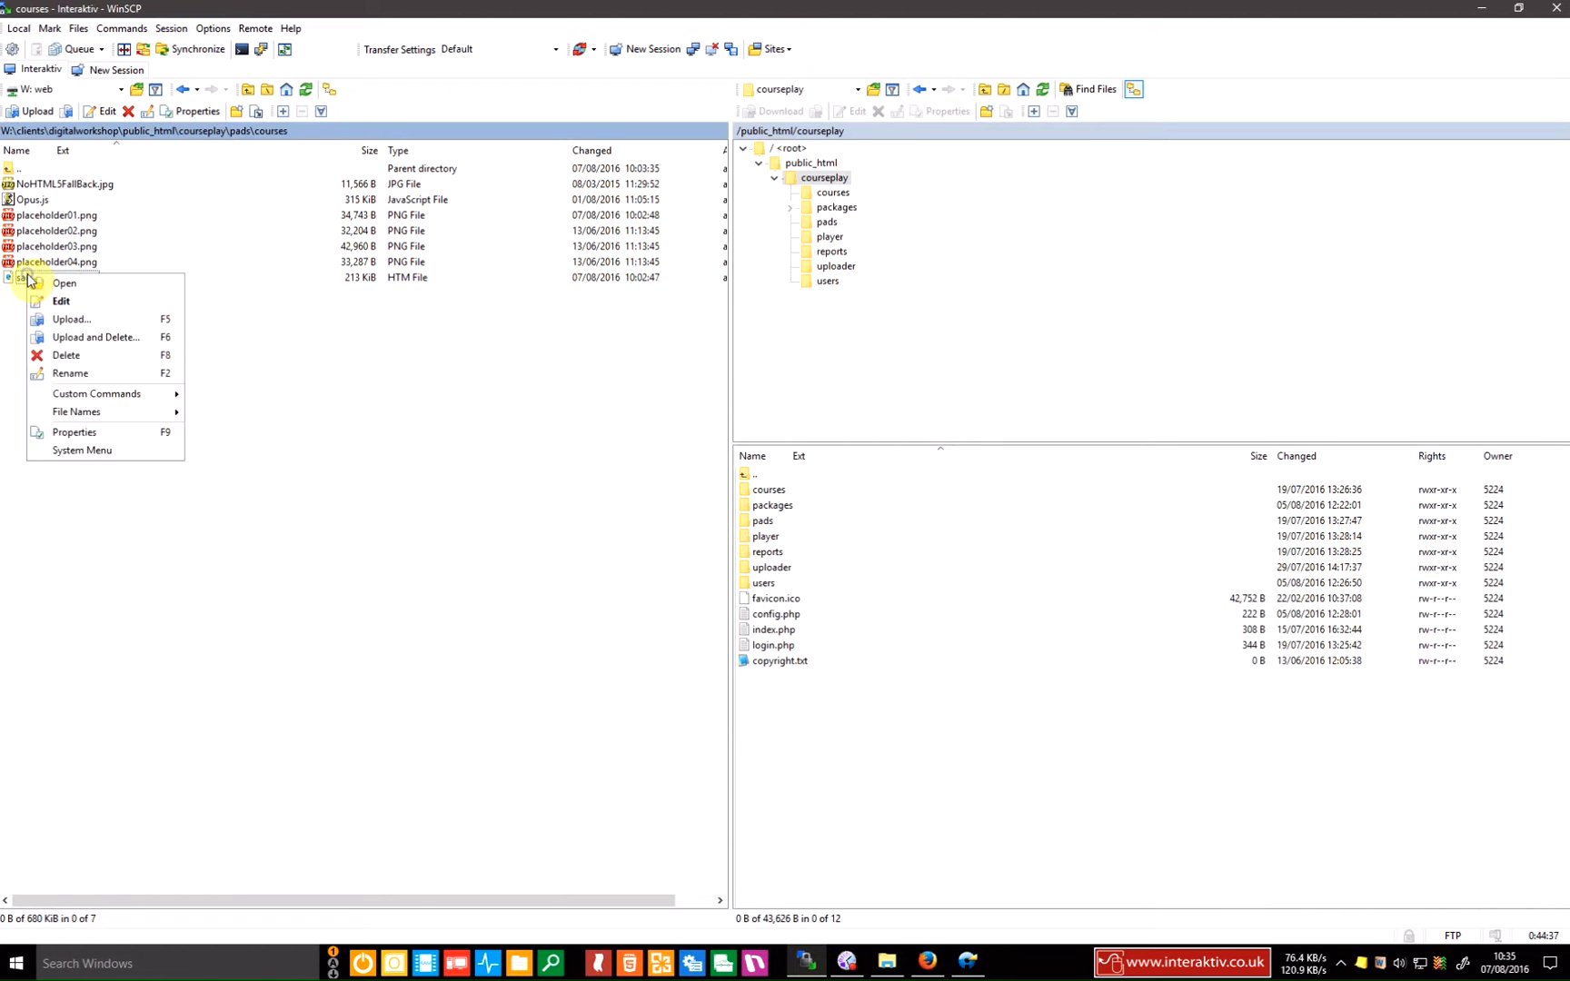
left_click(63, 372)
type("i")
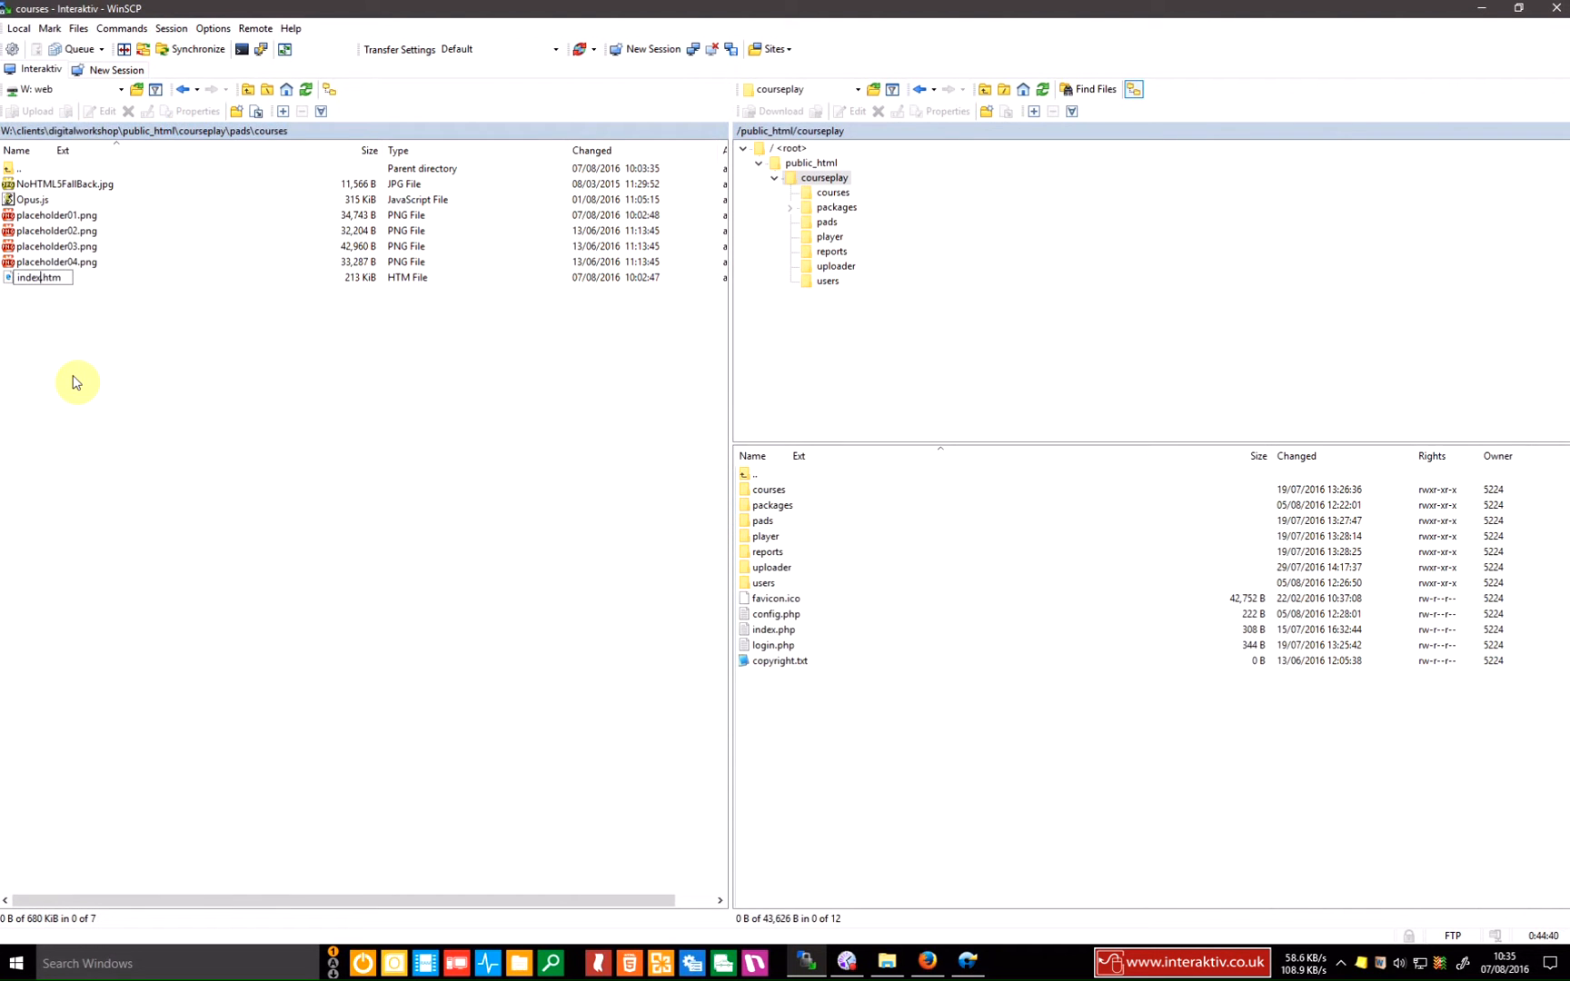
type("ndex")
key("Return")
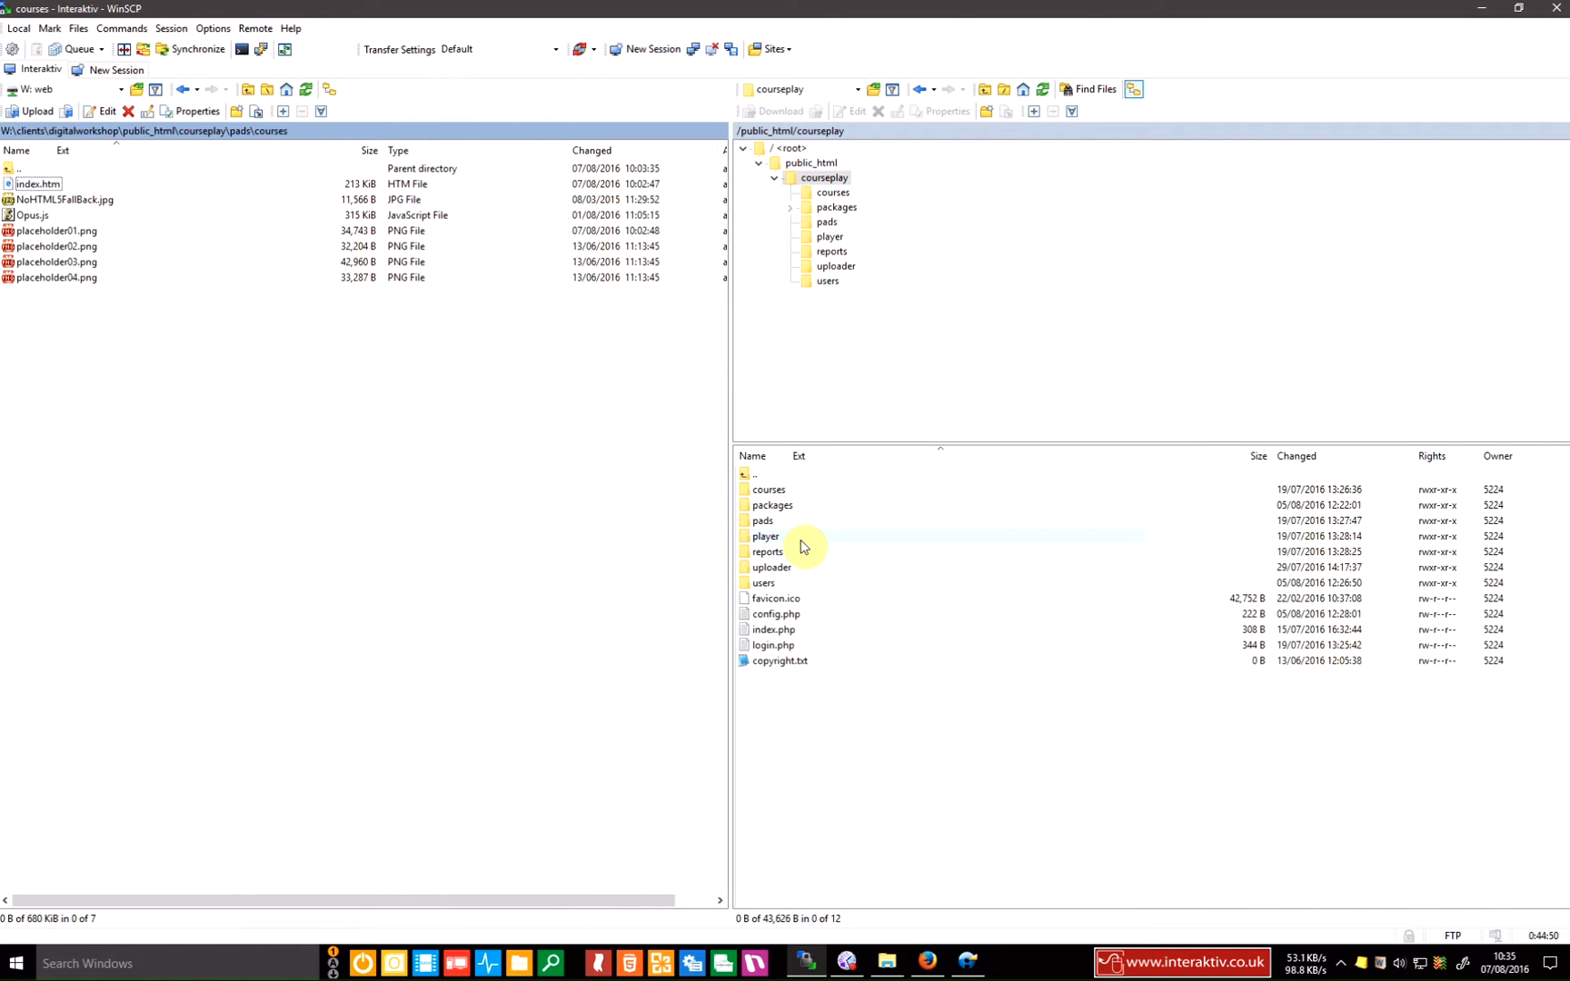
Upload the local index.htm to the server's /public_html/courseplay/pads/courses folder, replacing the existing file
left_click(764, 524)
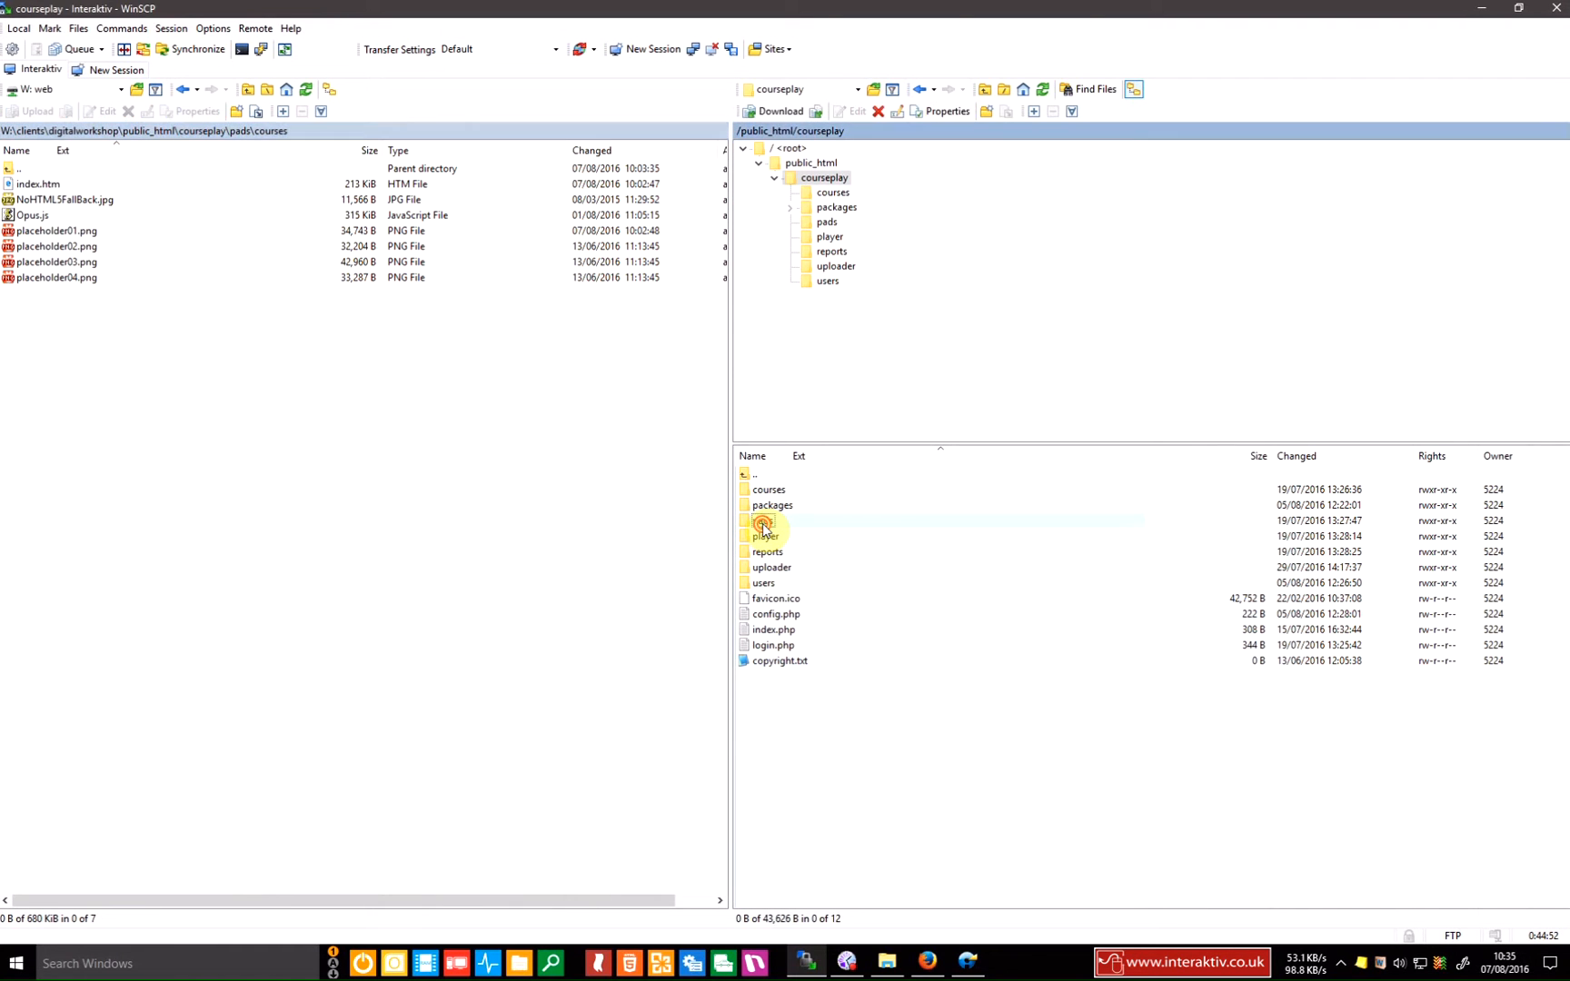
double_click(763, 524)
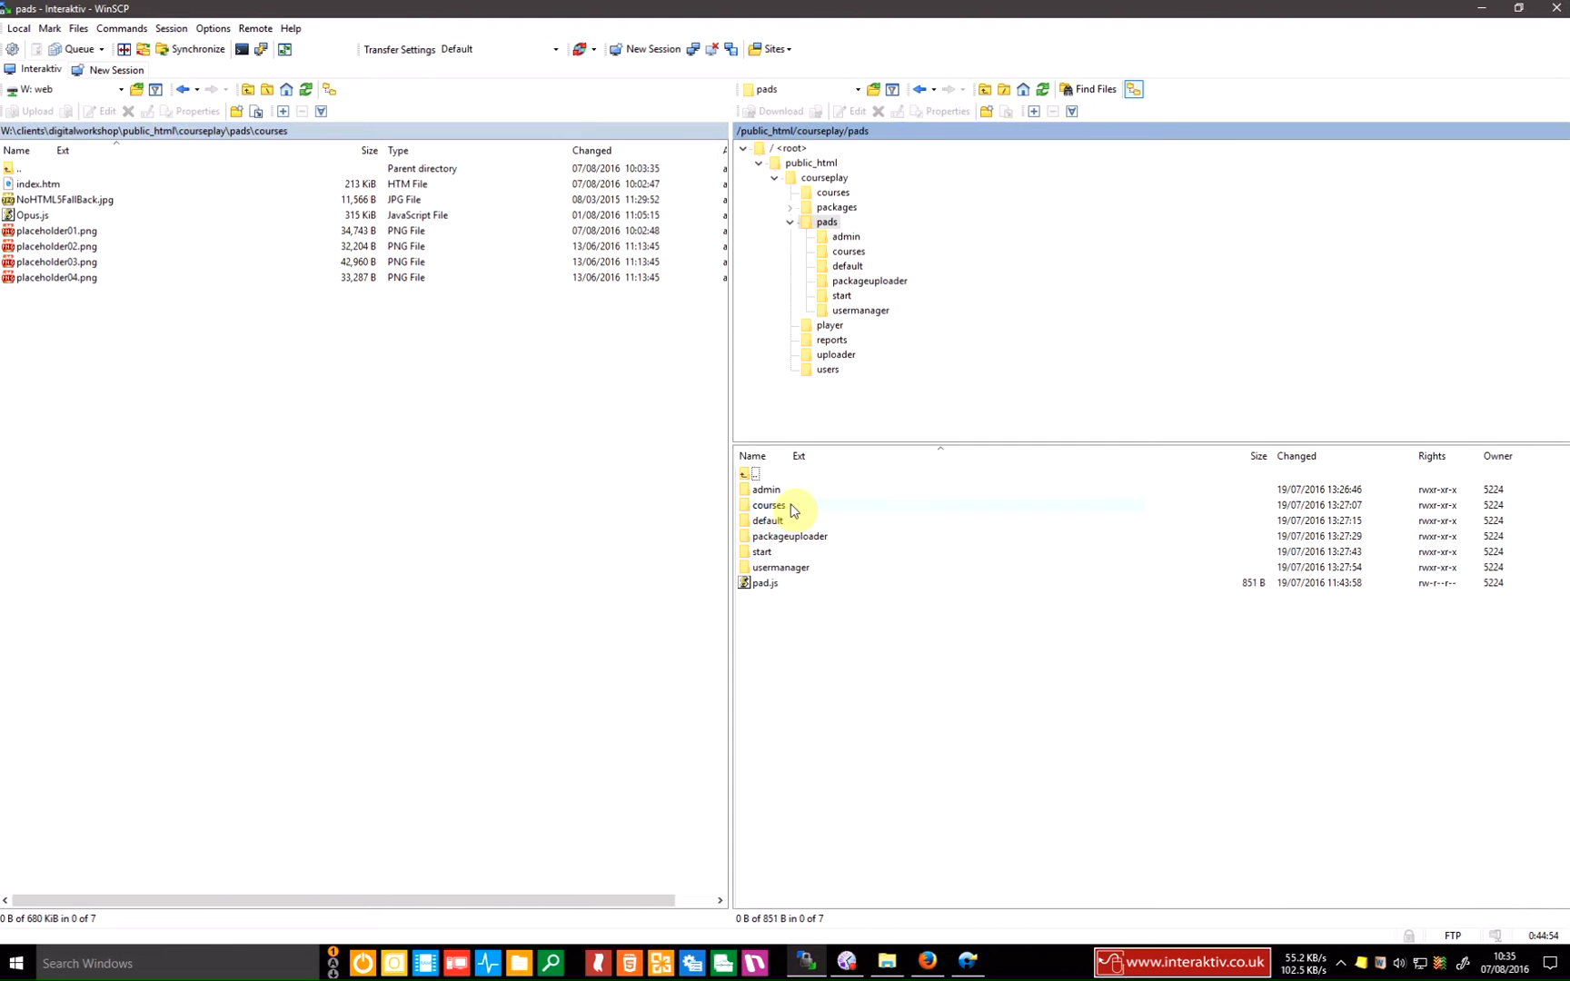
left_click(768, 506)
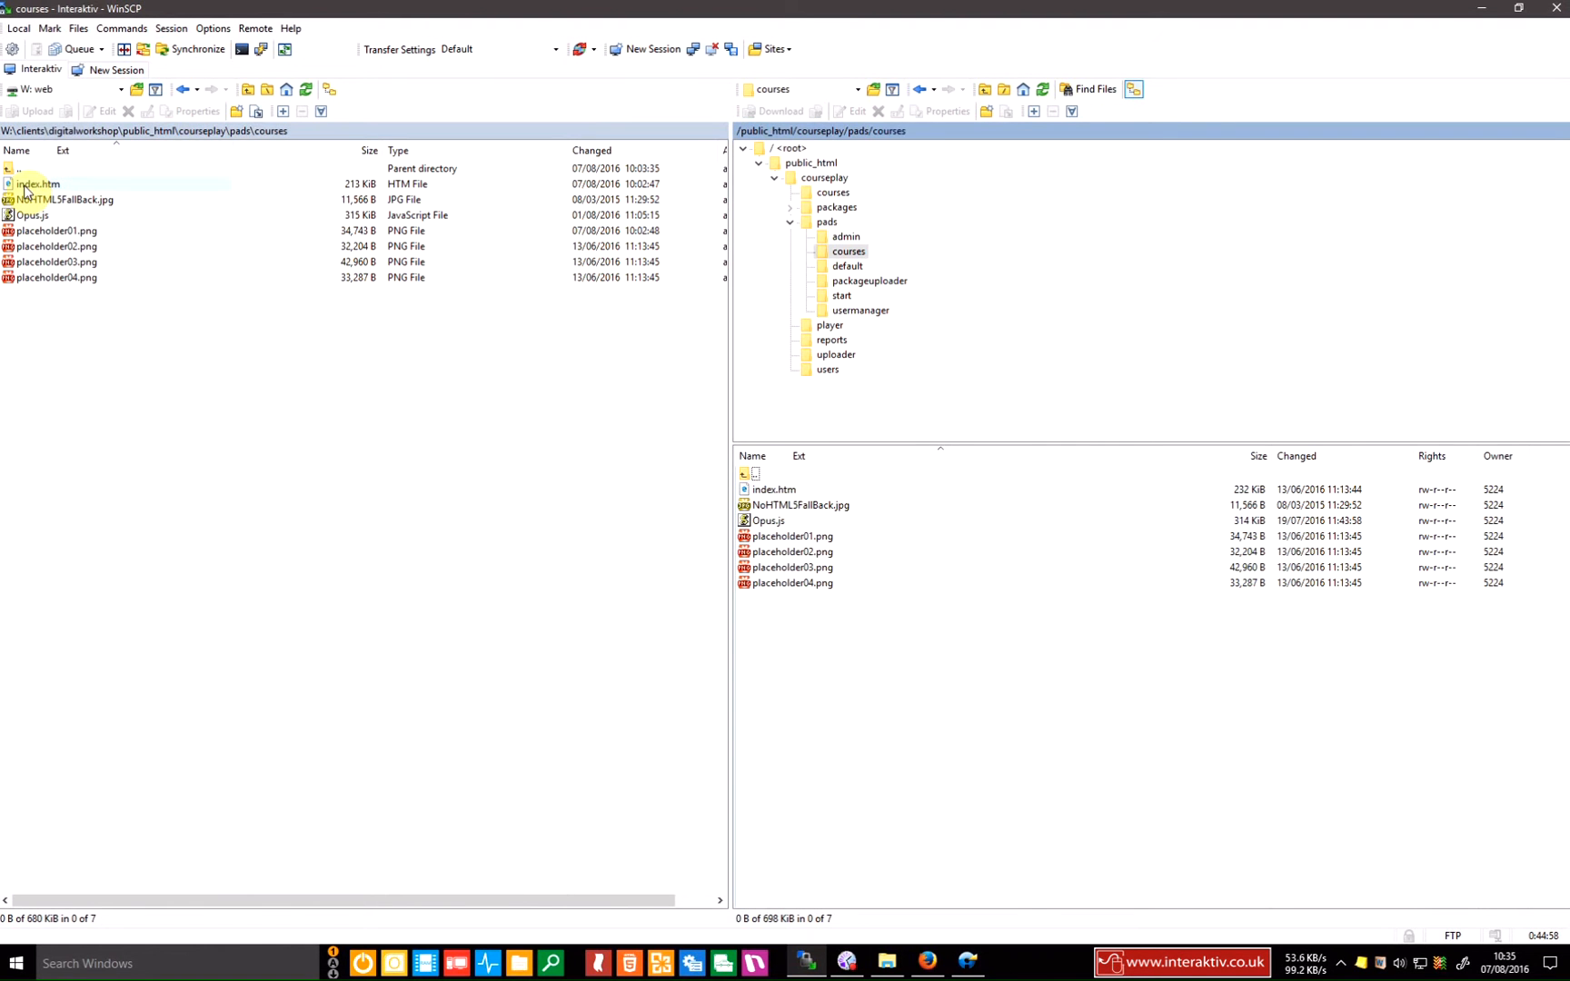
left_click_drag(27, 188, 859, 700)
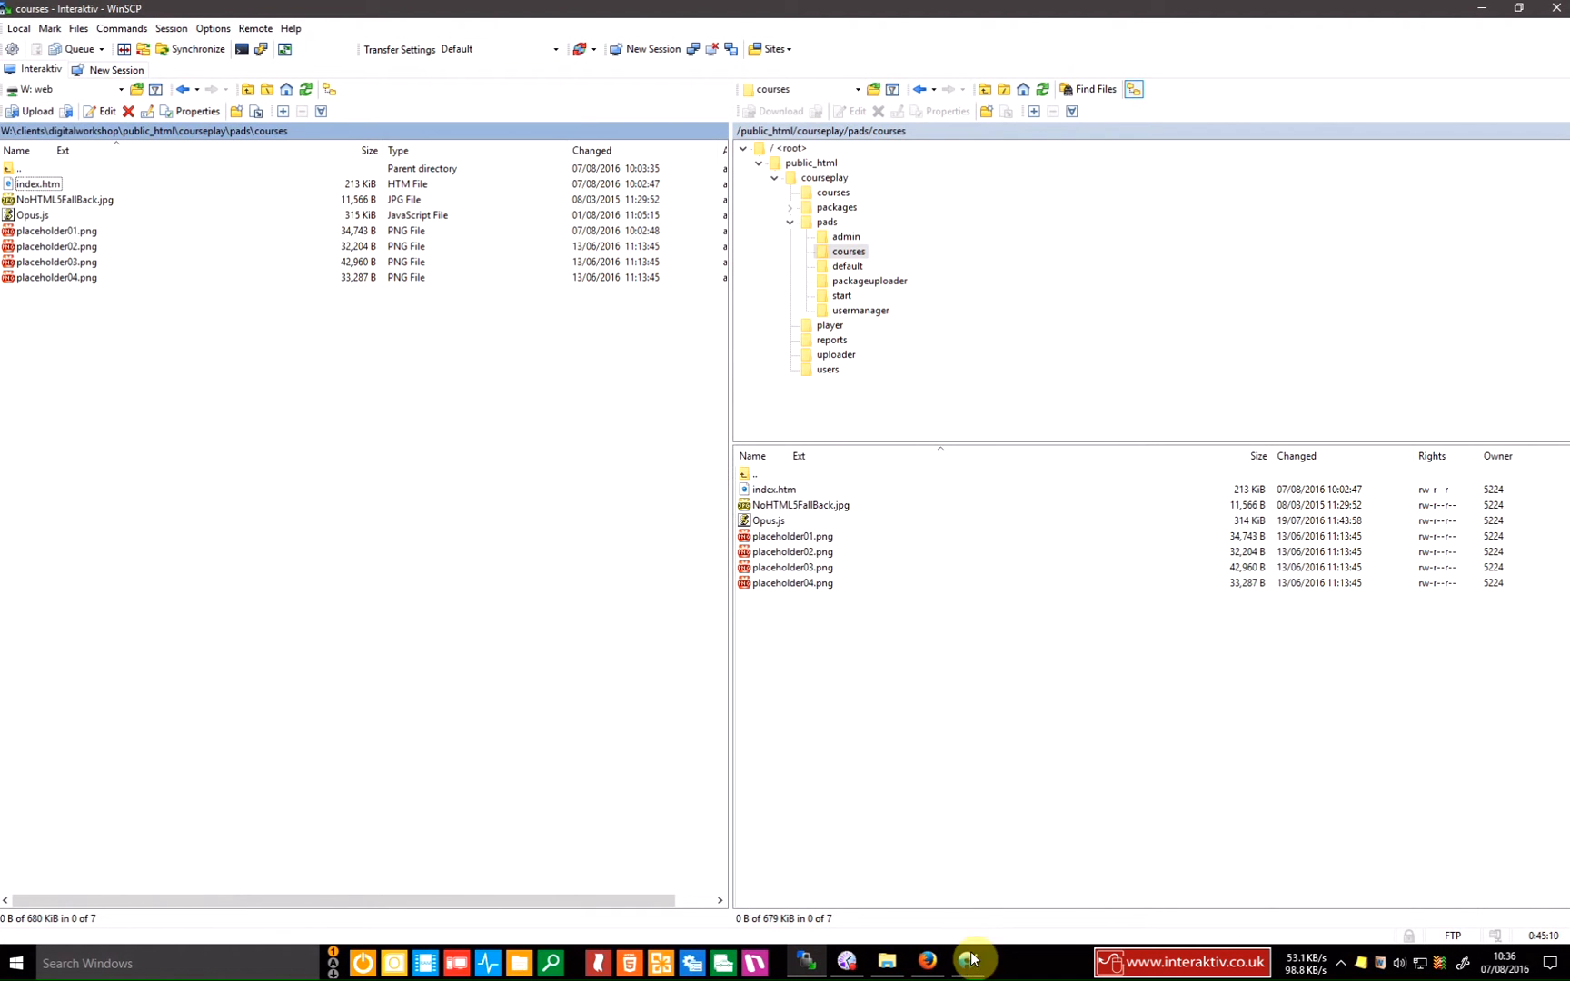
Switch to Firefox, log in to CoursePLAY with the learner's username and password instead of the admin account, and open the sample courses
left_click(929, 965)
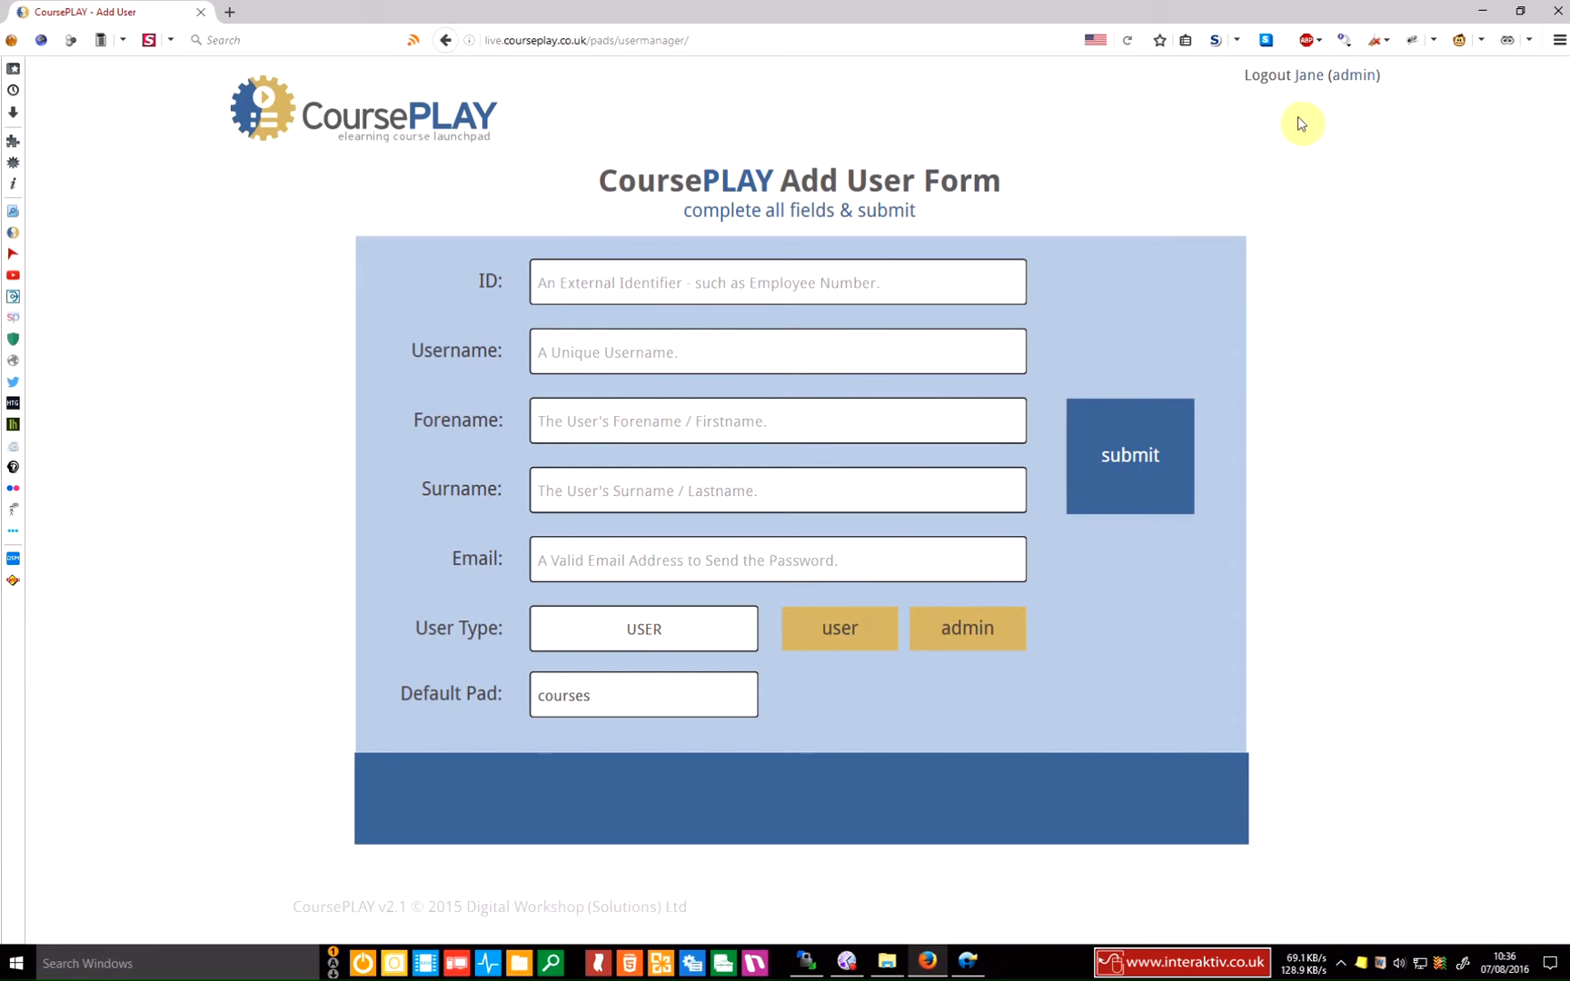
left_click(1357, 80)
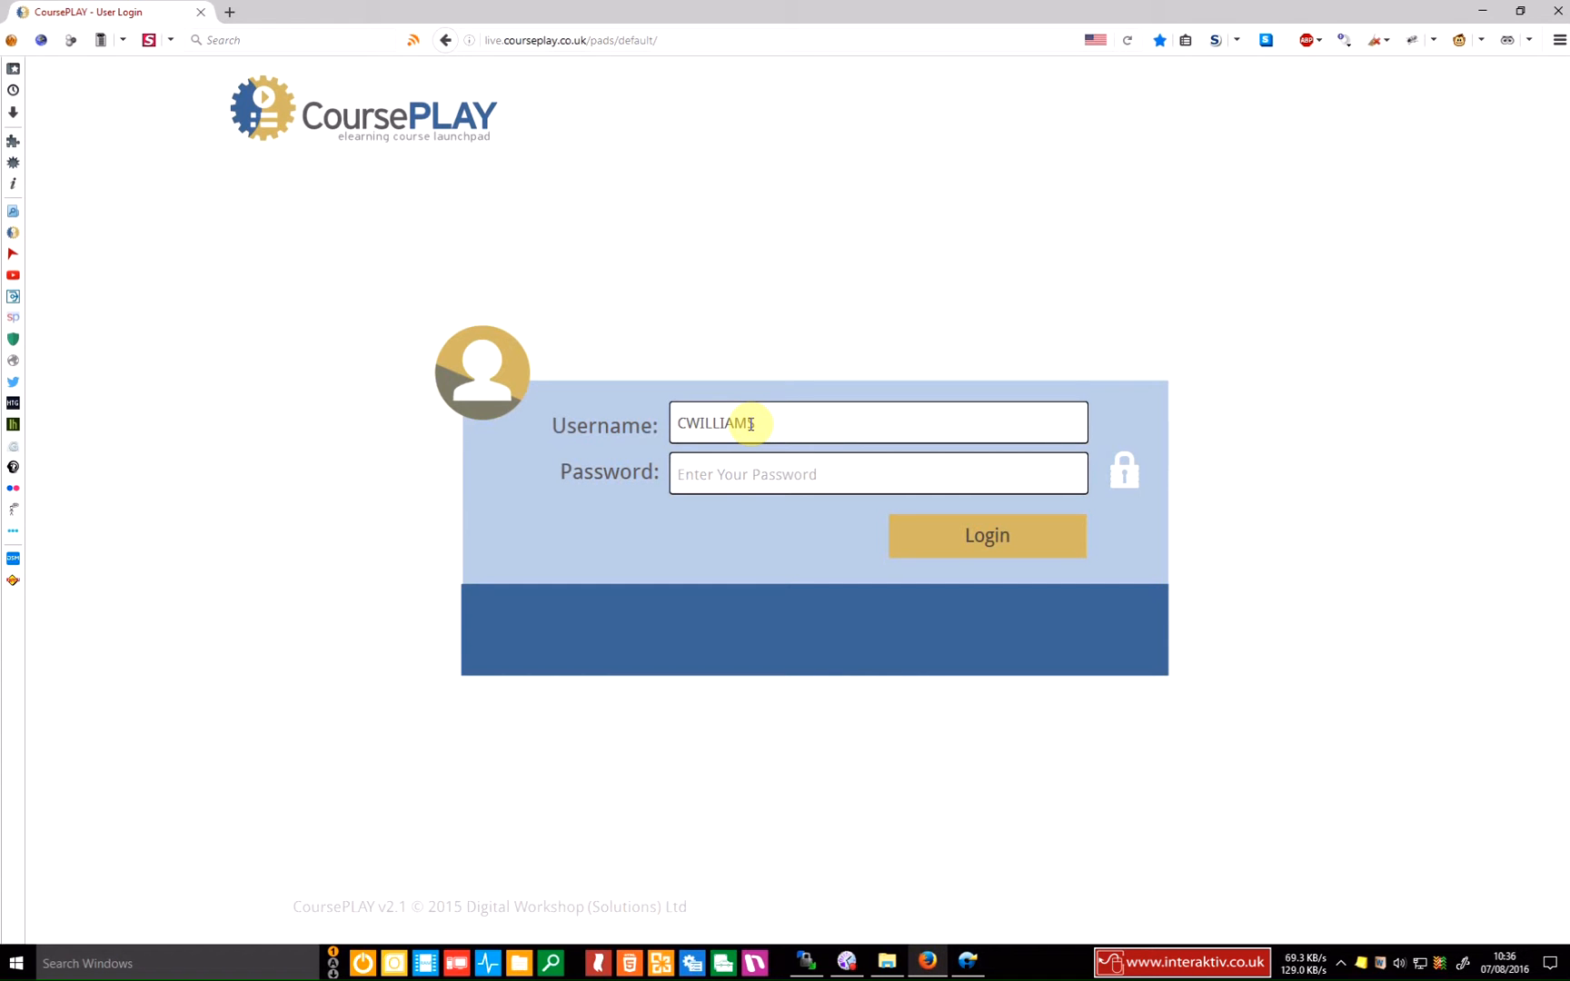
key("Return")
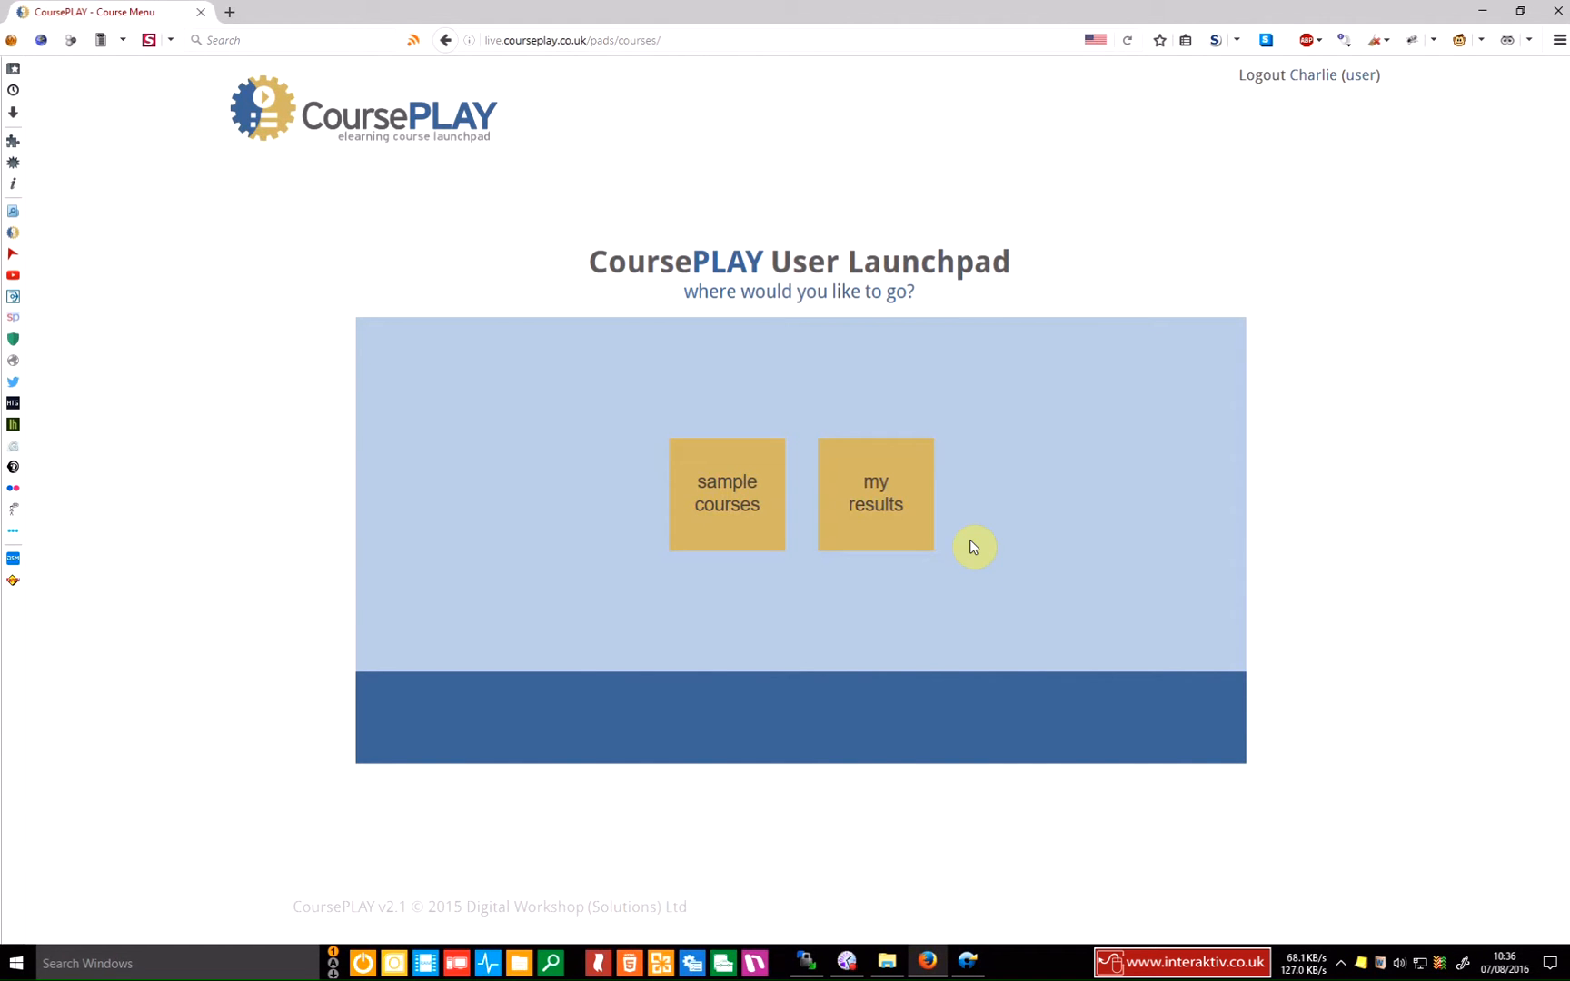
left_click(713, 534)
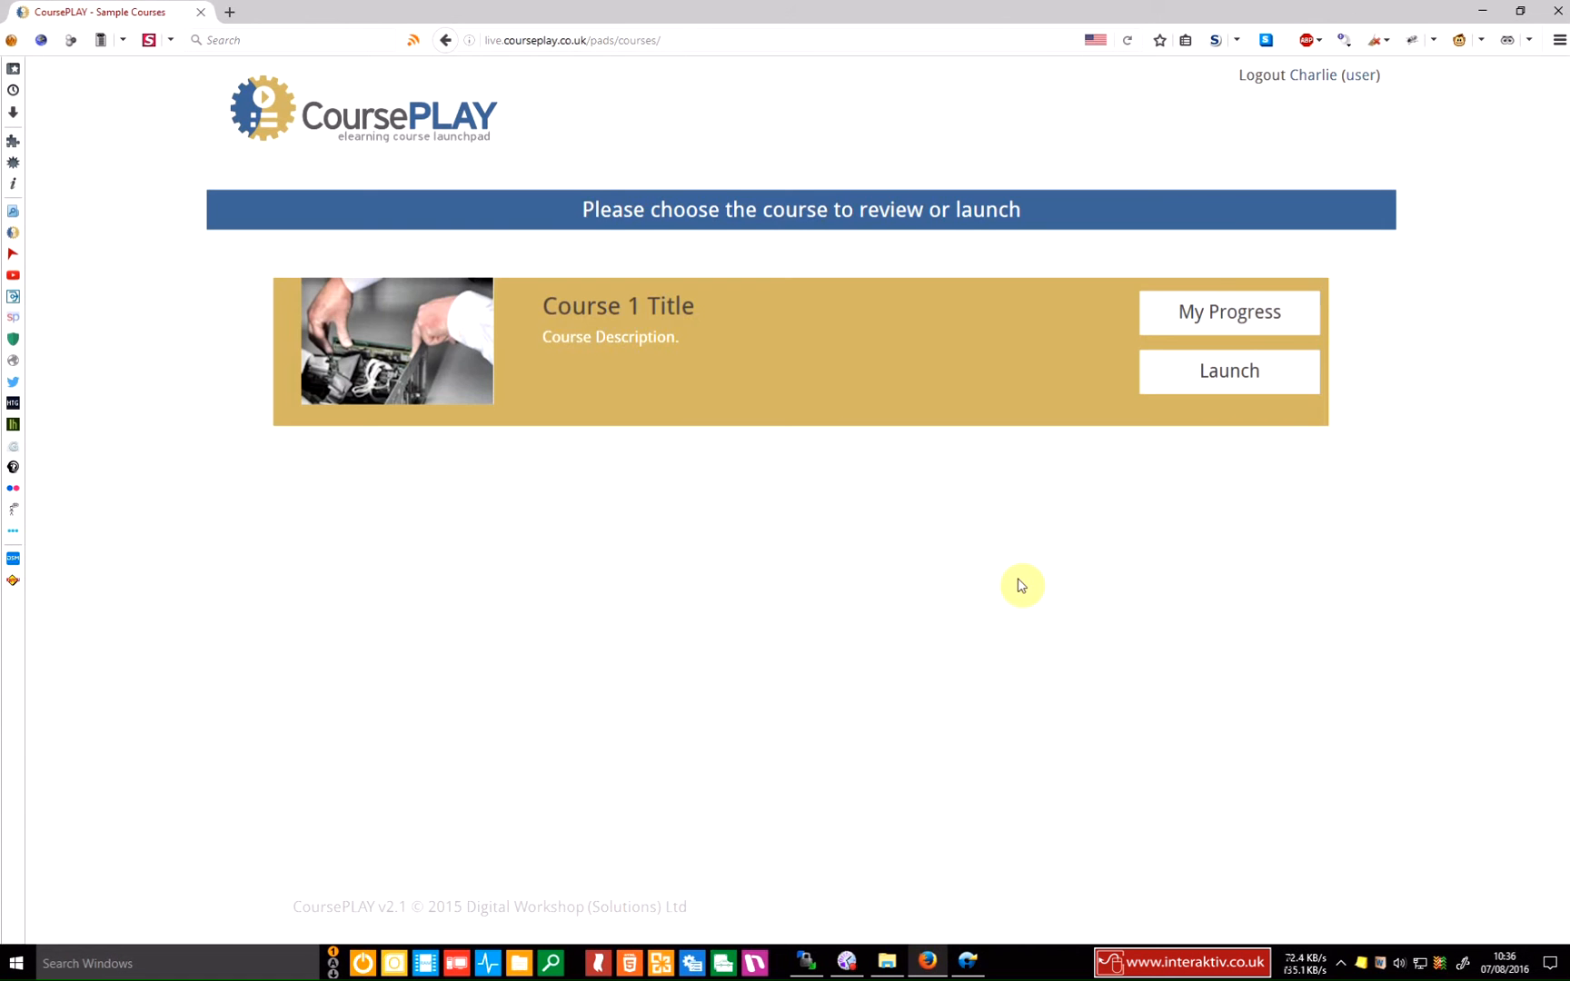
Compare the live course page with its layout in Opus, and view Course 1's progress record in Firefox
left_click(967, 962)
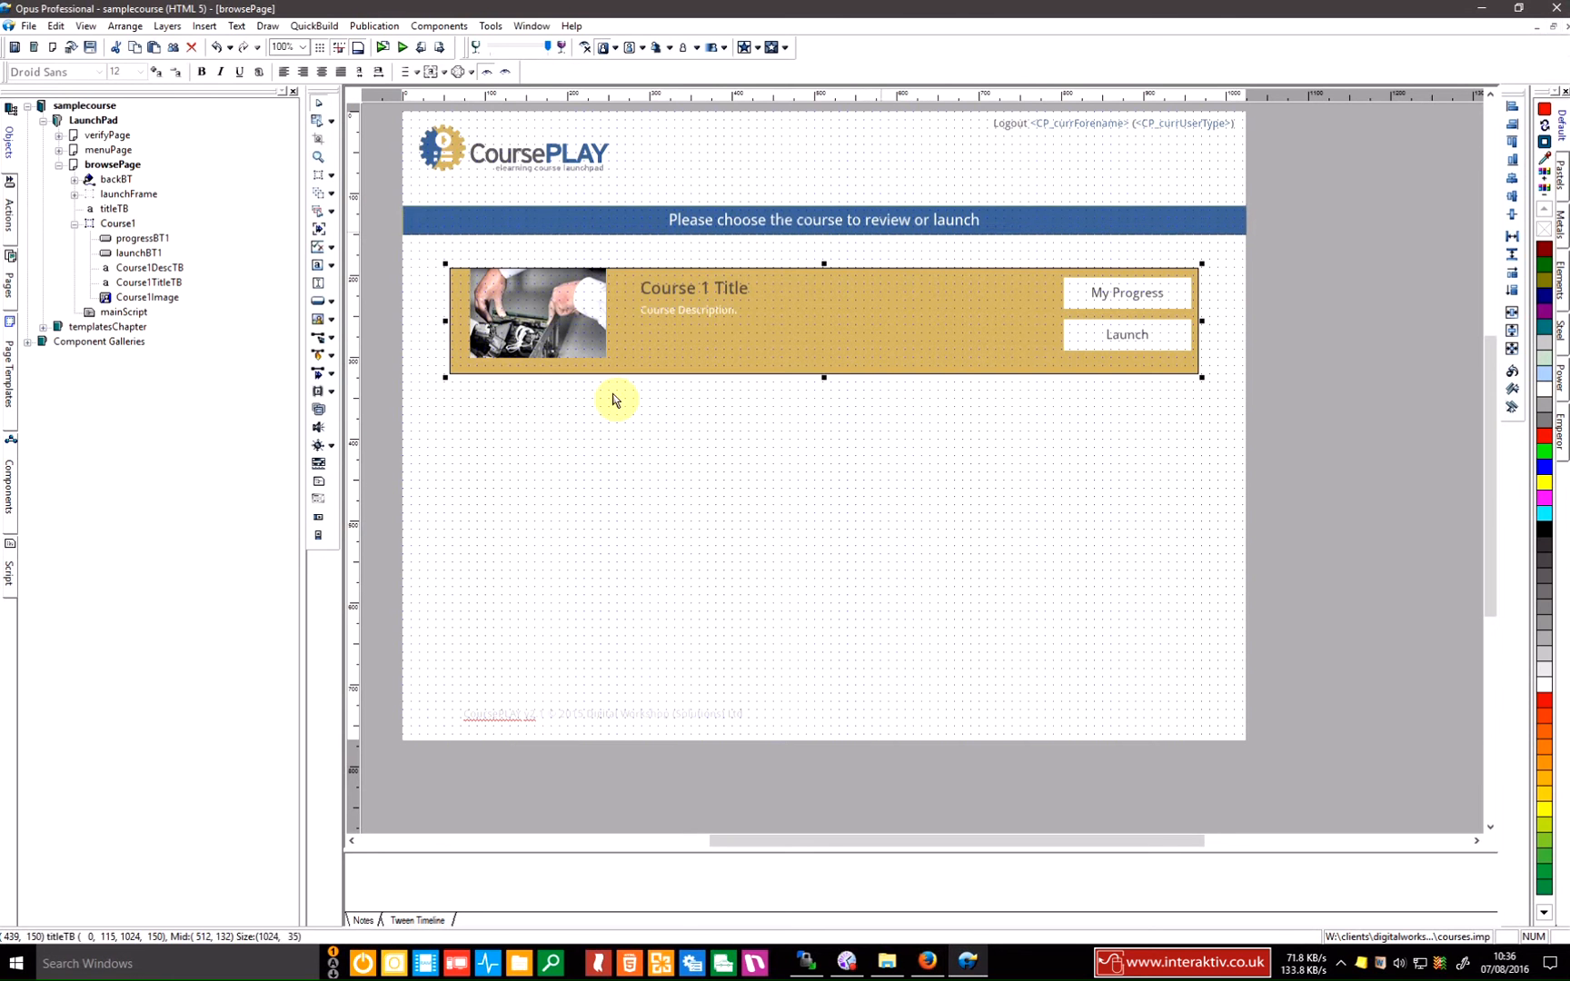
left_click(927, 961)
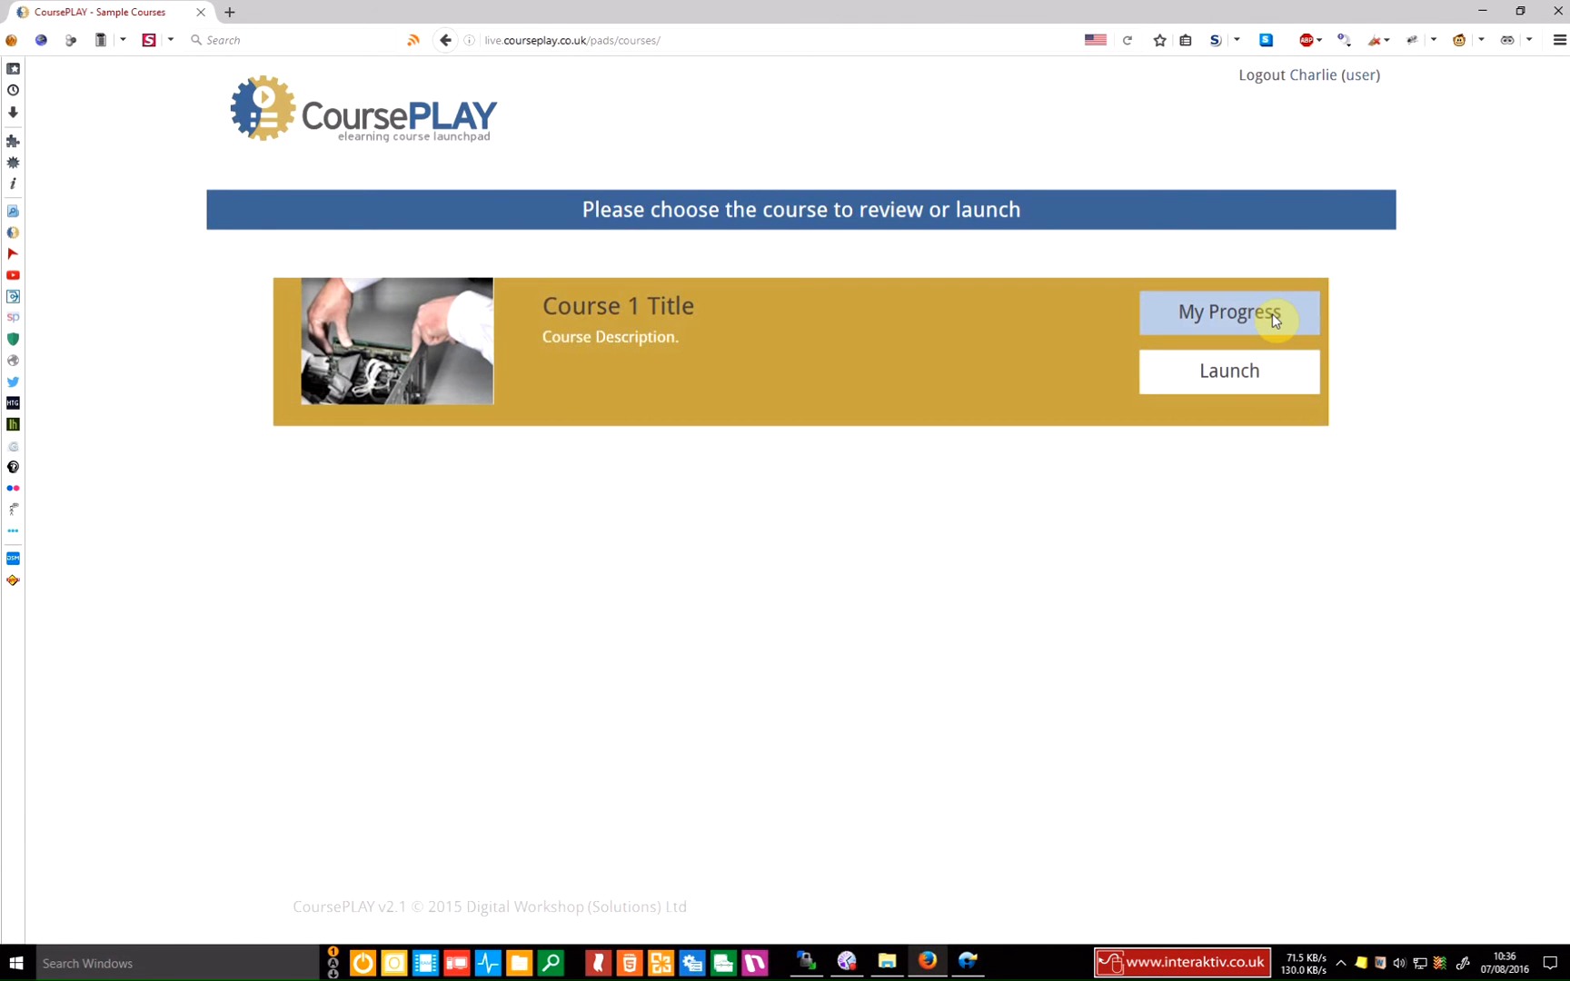
left_click(1272, 314)
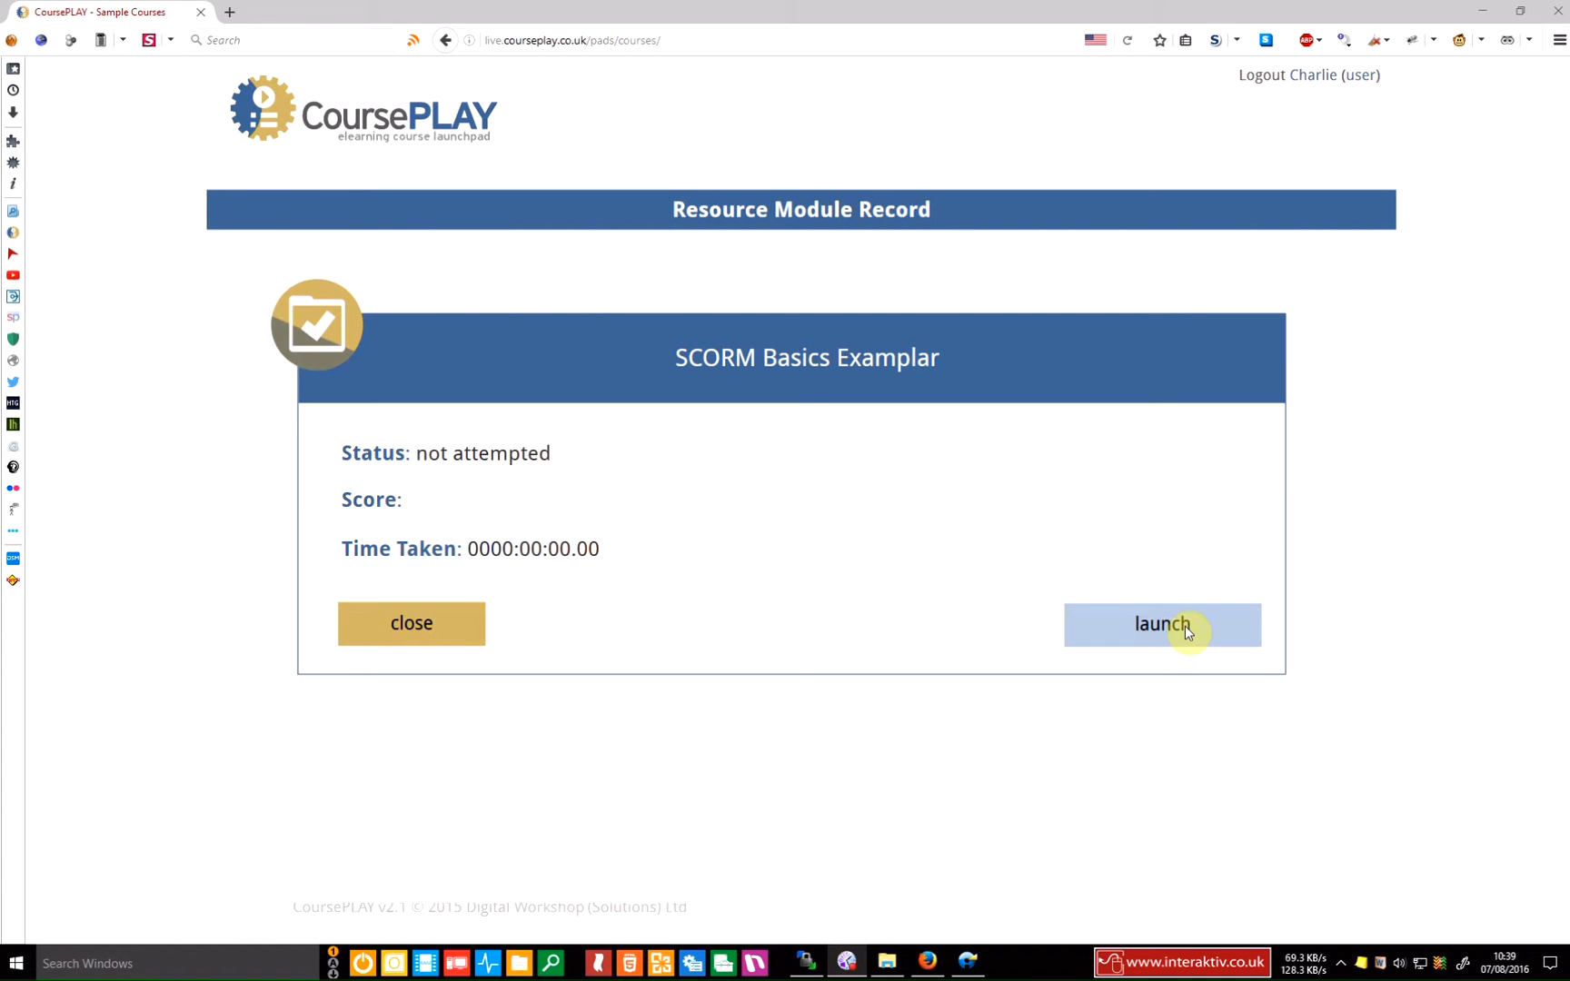
left_click(430, 640)
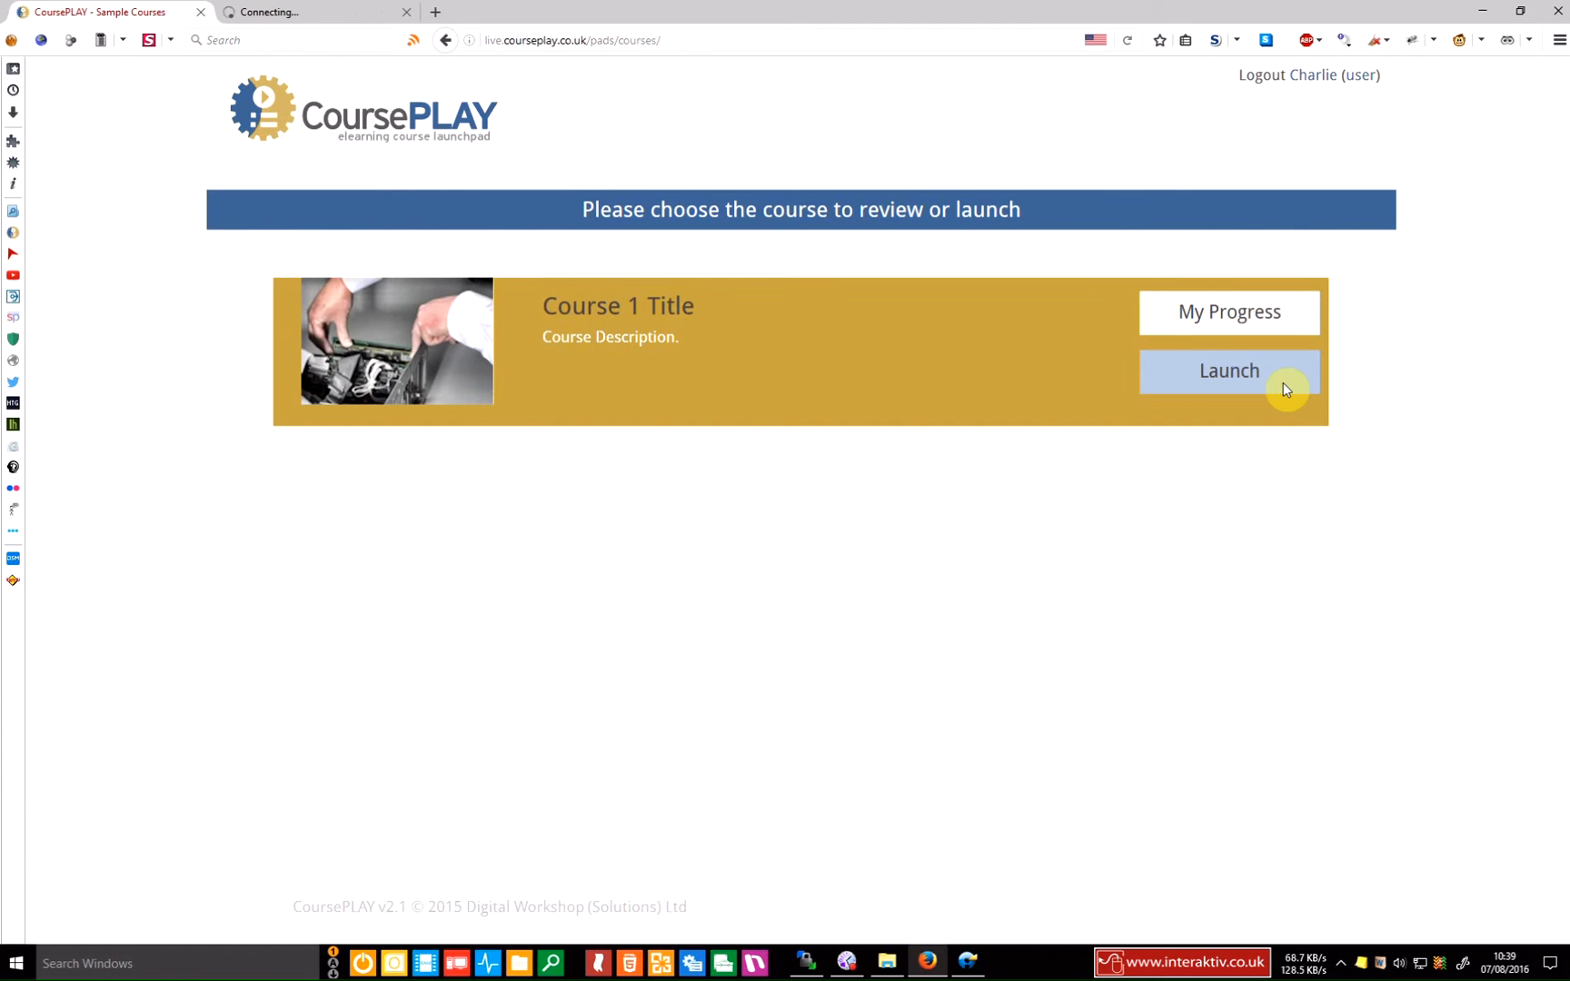
Launch Course 1 in the SCORM player, initialise the SCORM connection and go through the hello screen to the quiz question
left_click(327, 11)
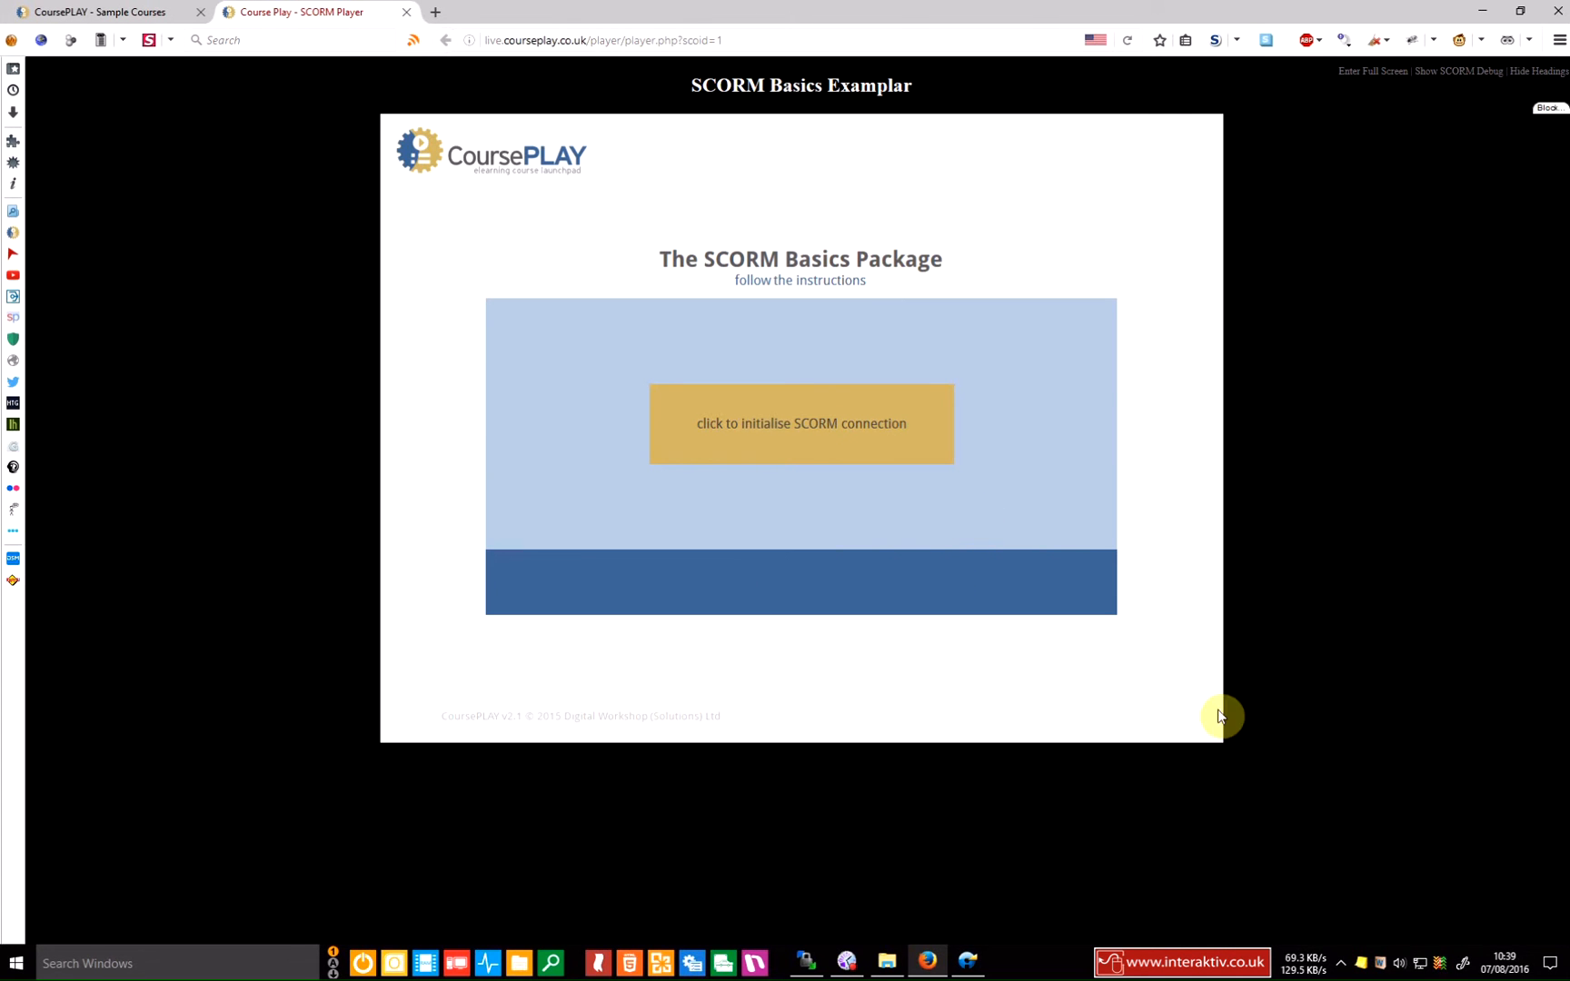
left_click(904, 455)
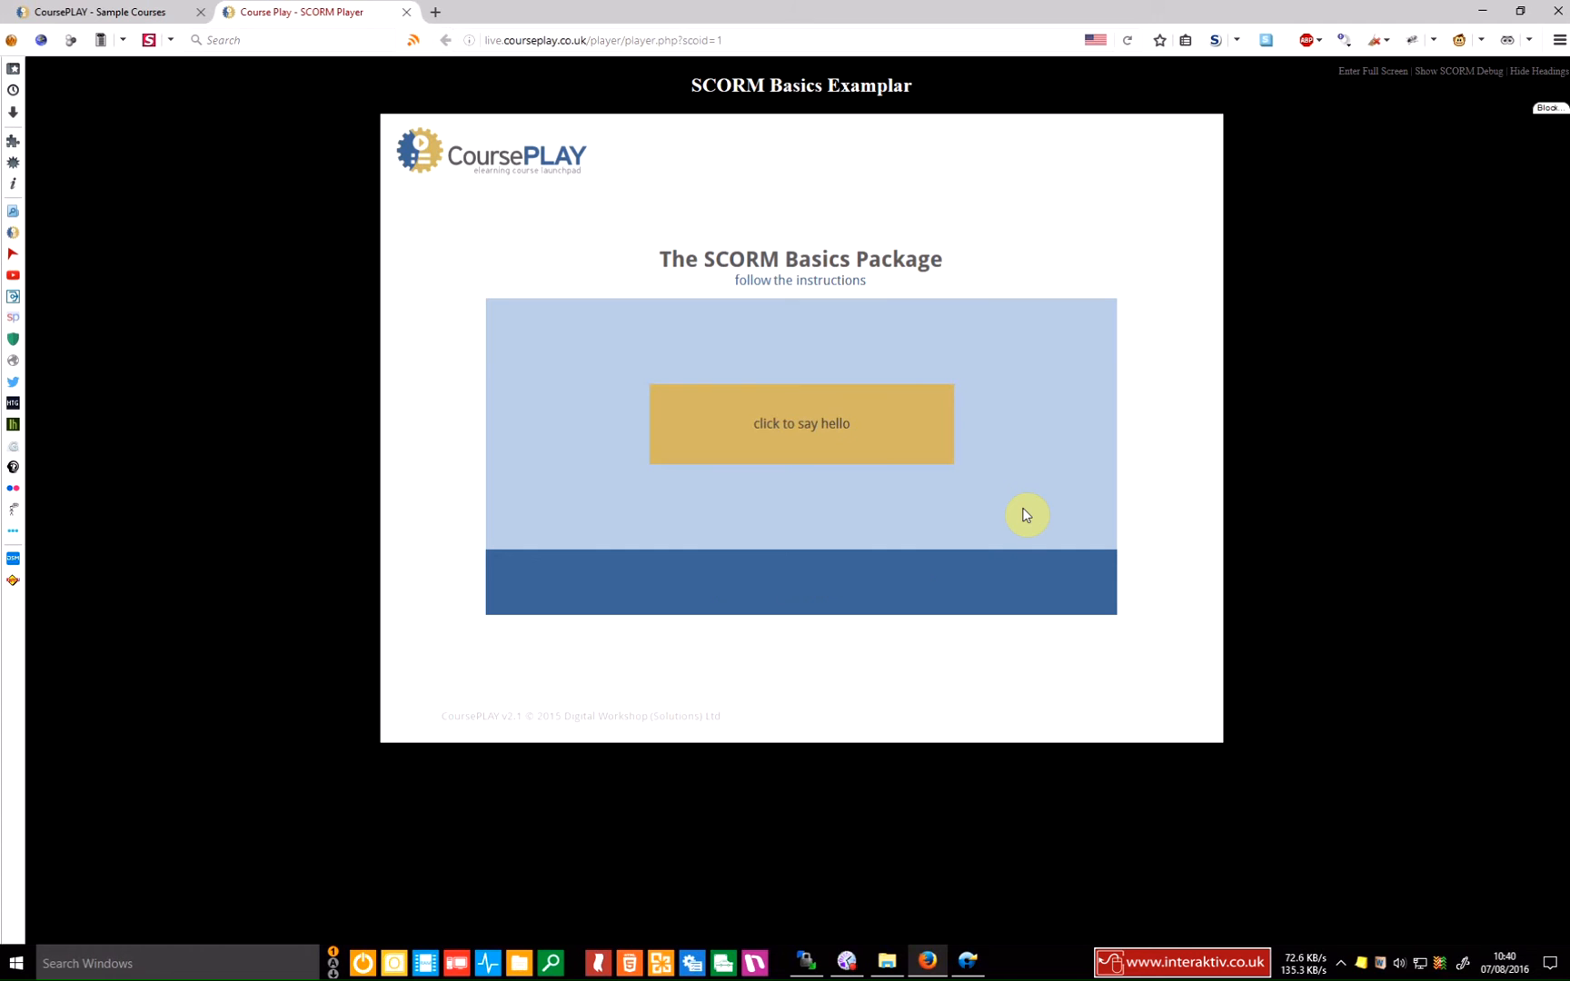
left_click(894, 451)
left_click(877, 452)
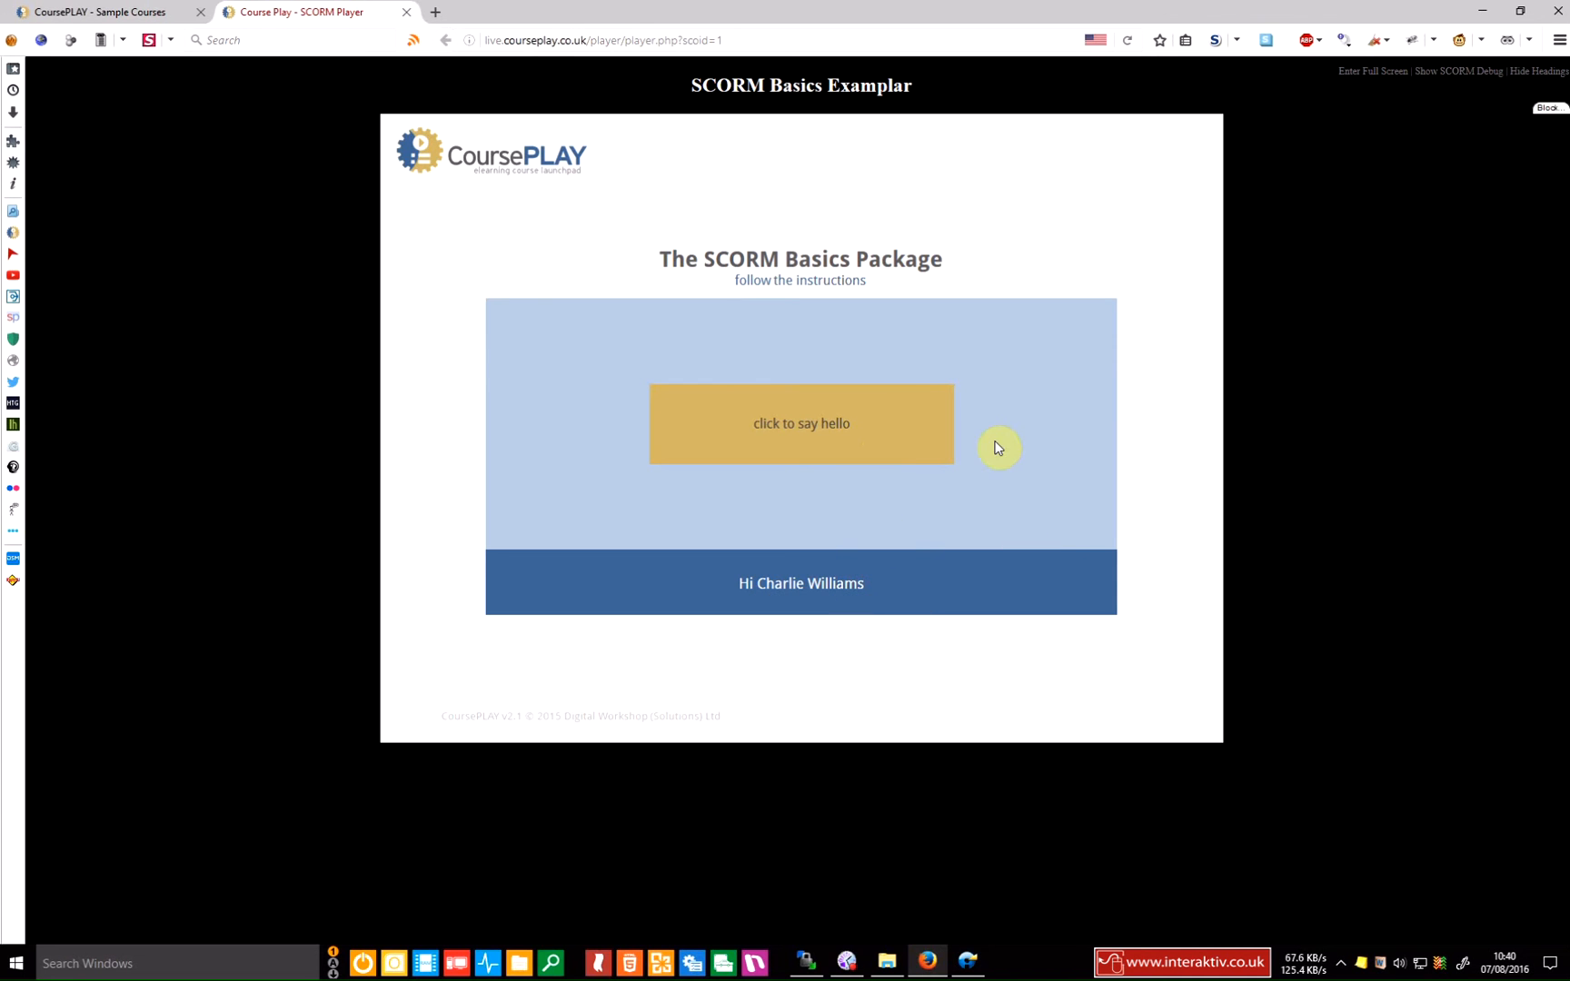
left_click(903, 444)
left_click(904, 444)
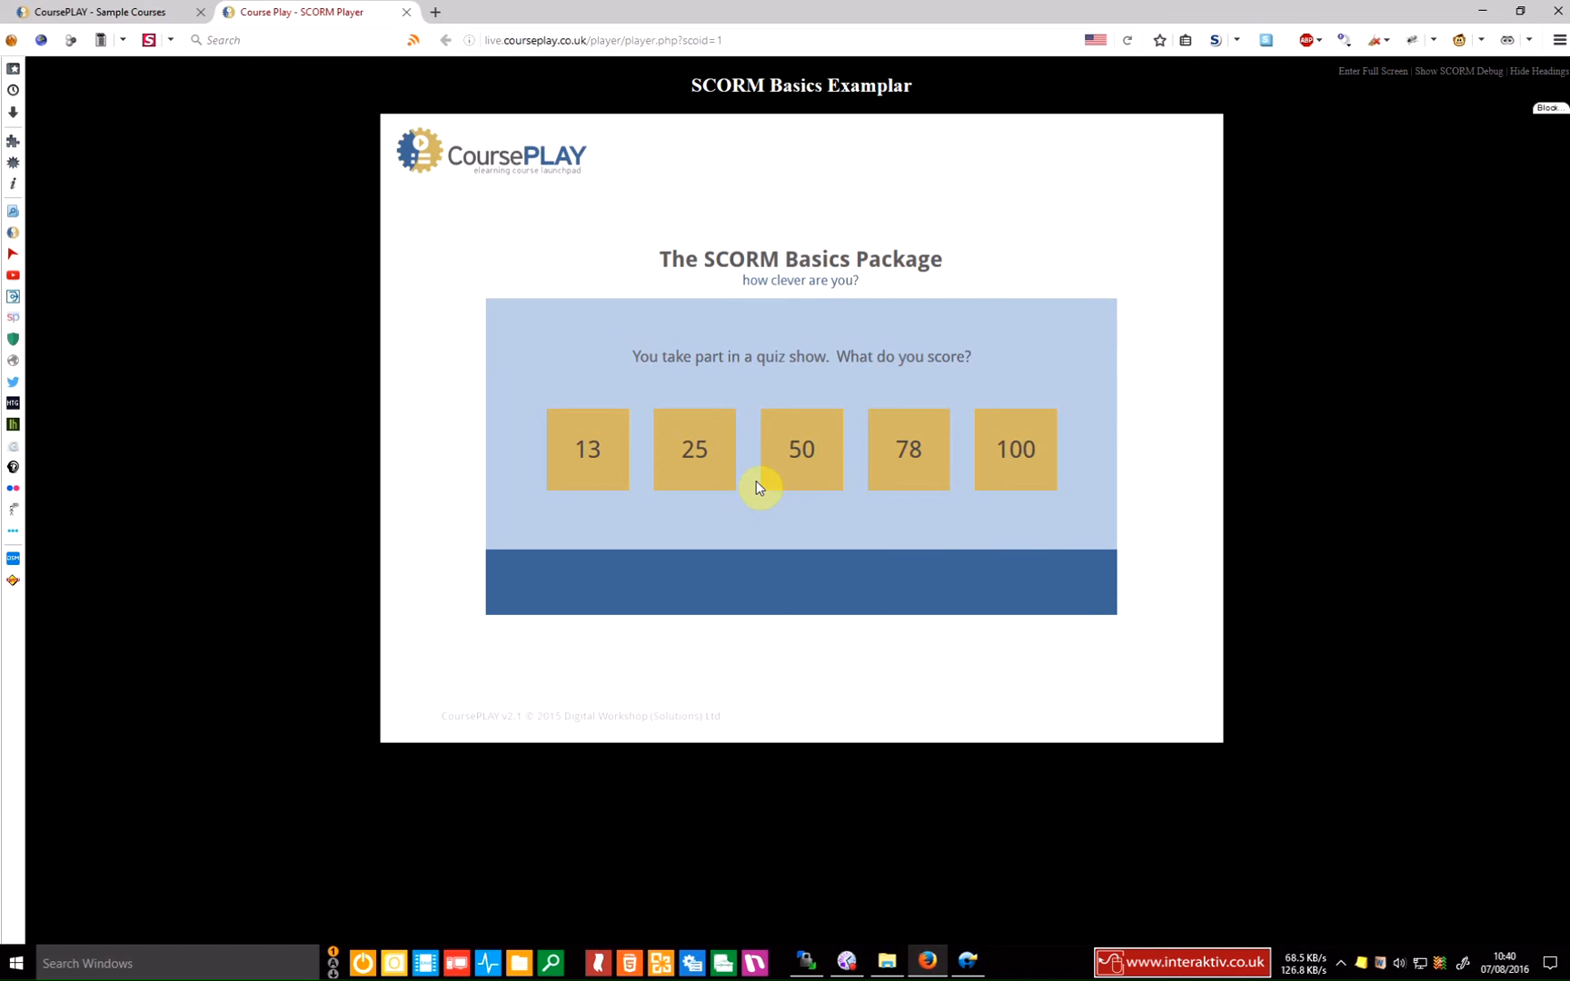
Choose a quiz score of 25, commit the score data and answer "I failed hopelessly" for the module outcome
left_click(711, 445)
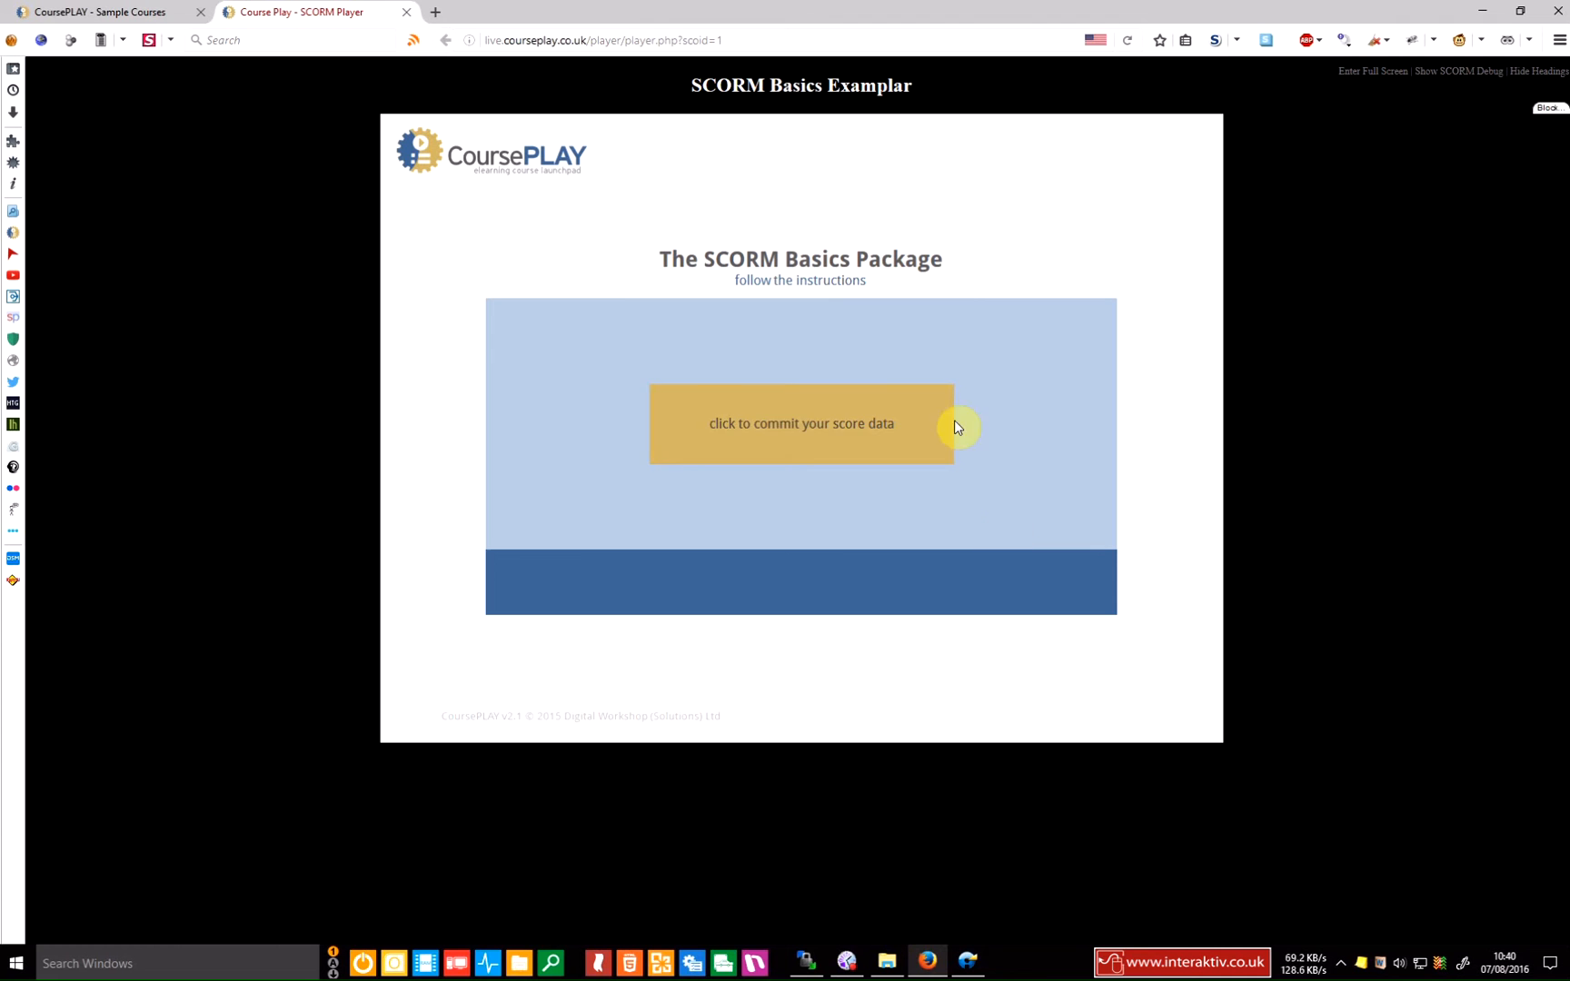
left_click(905, 444)
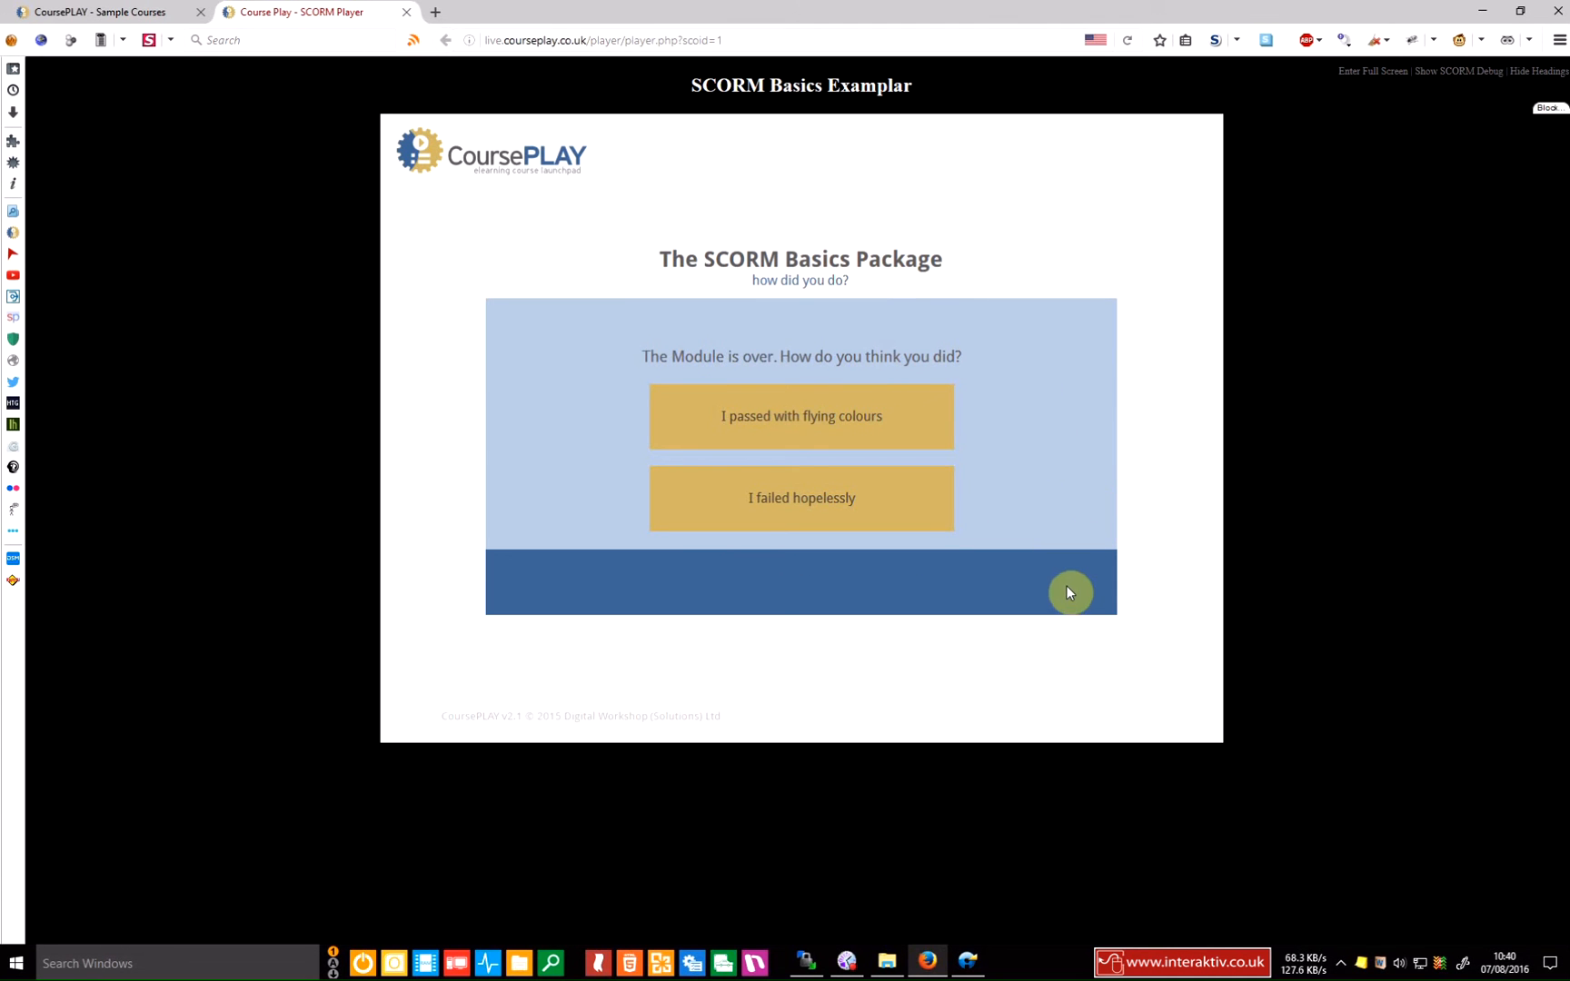
left_click(913, 511)
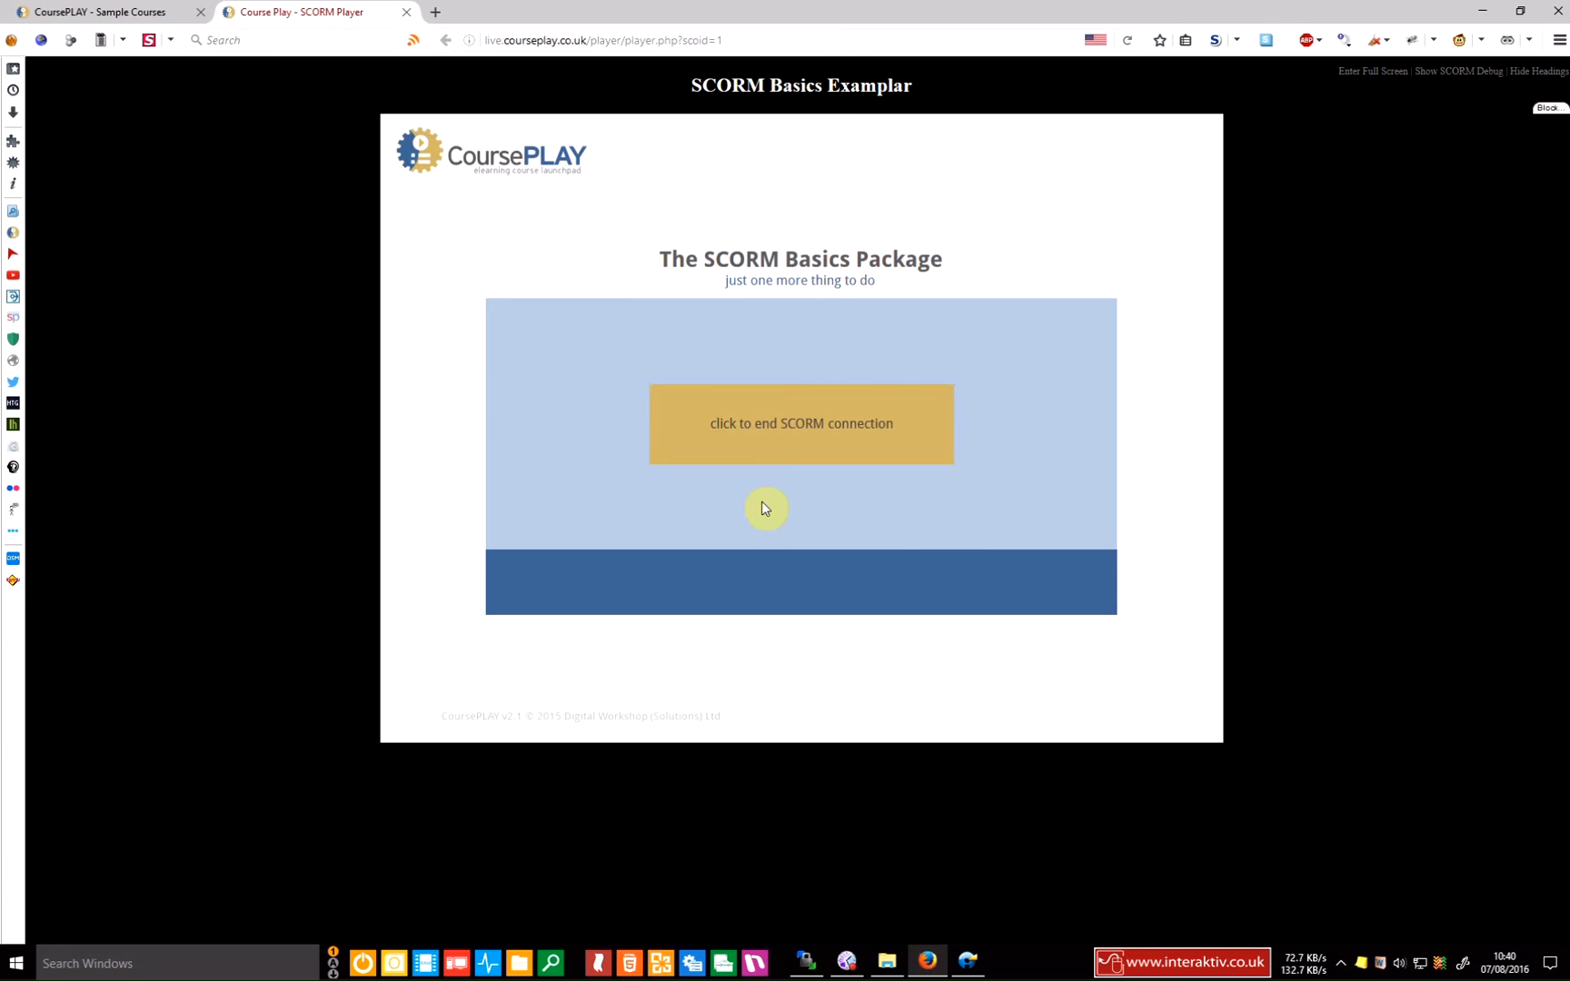
End the SCORM connection, finish the SCORM Basics package and close its player tab
left_click(900, 458)
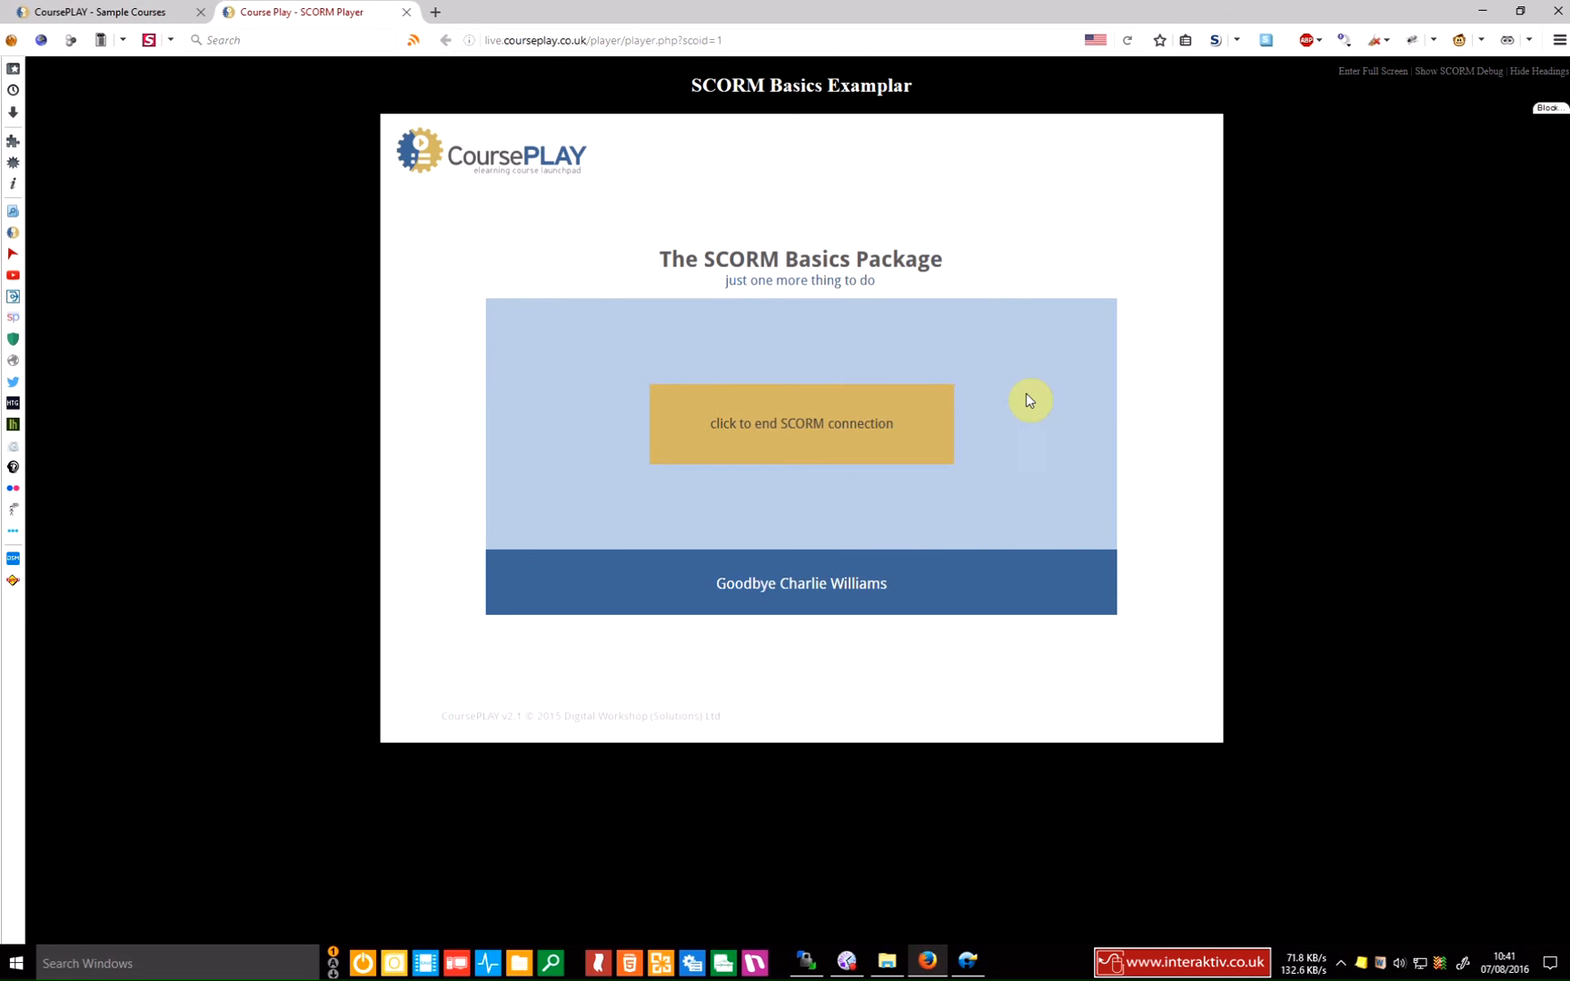
left_click(834, 439)
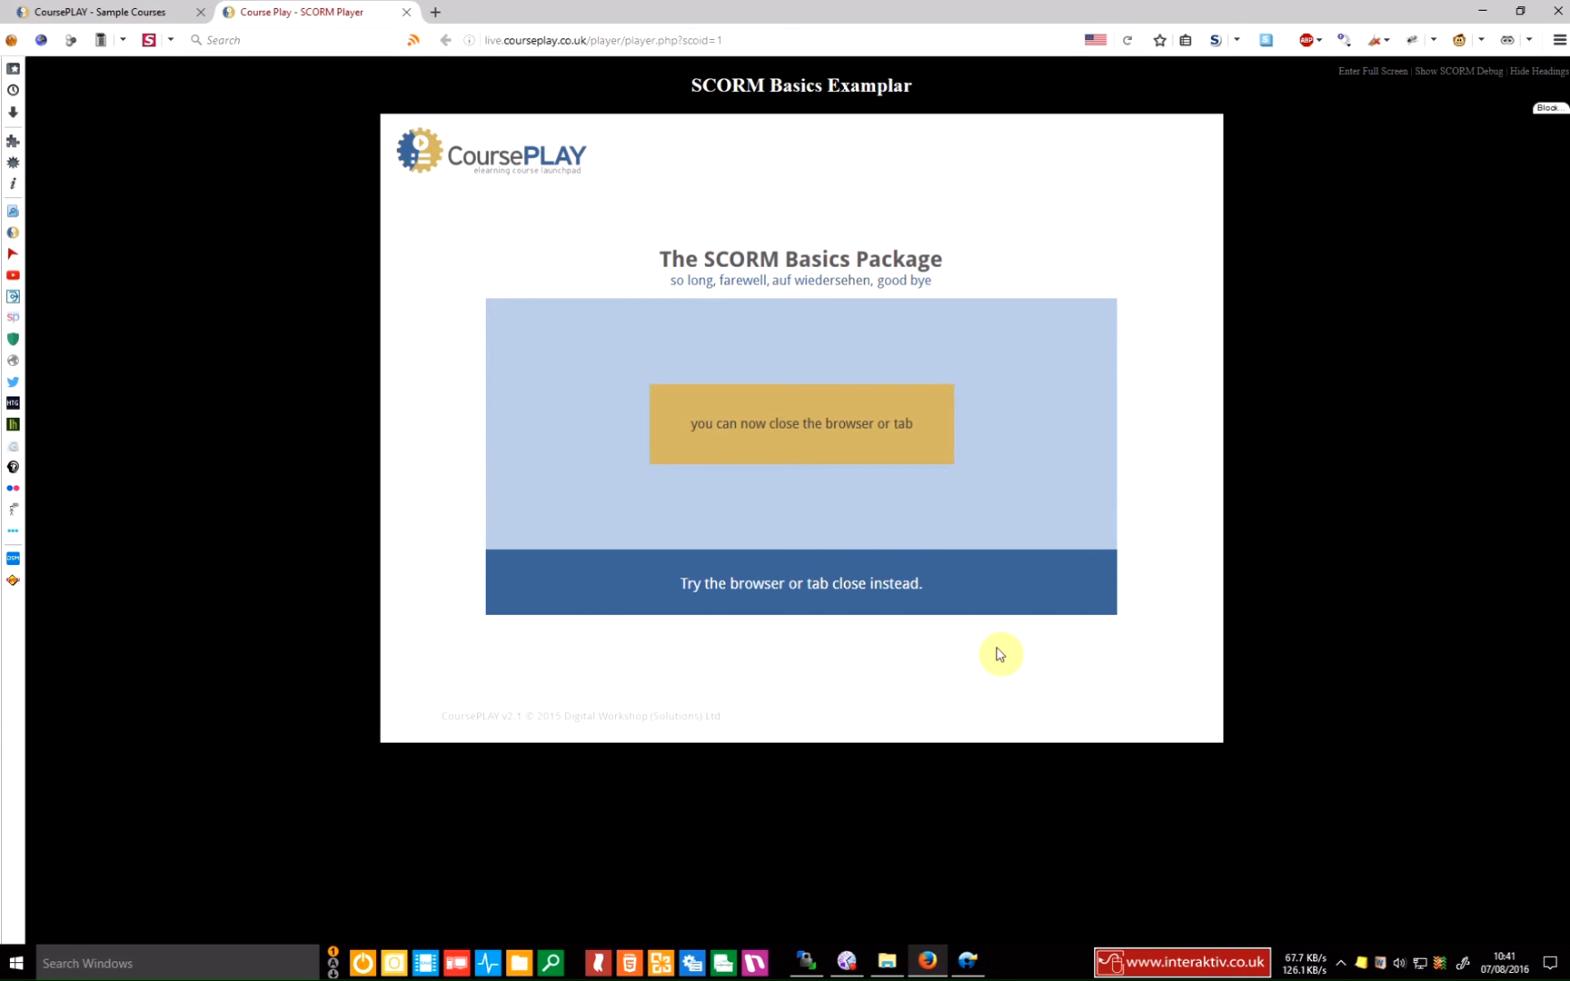
left_click(407, 12)
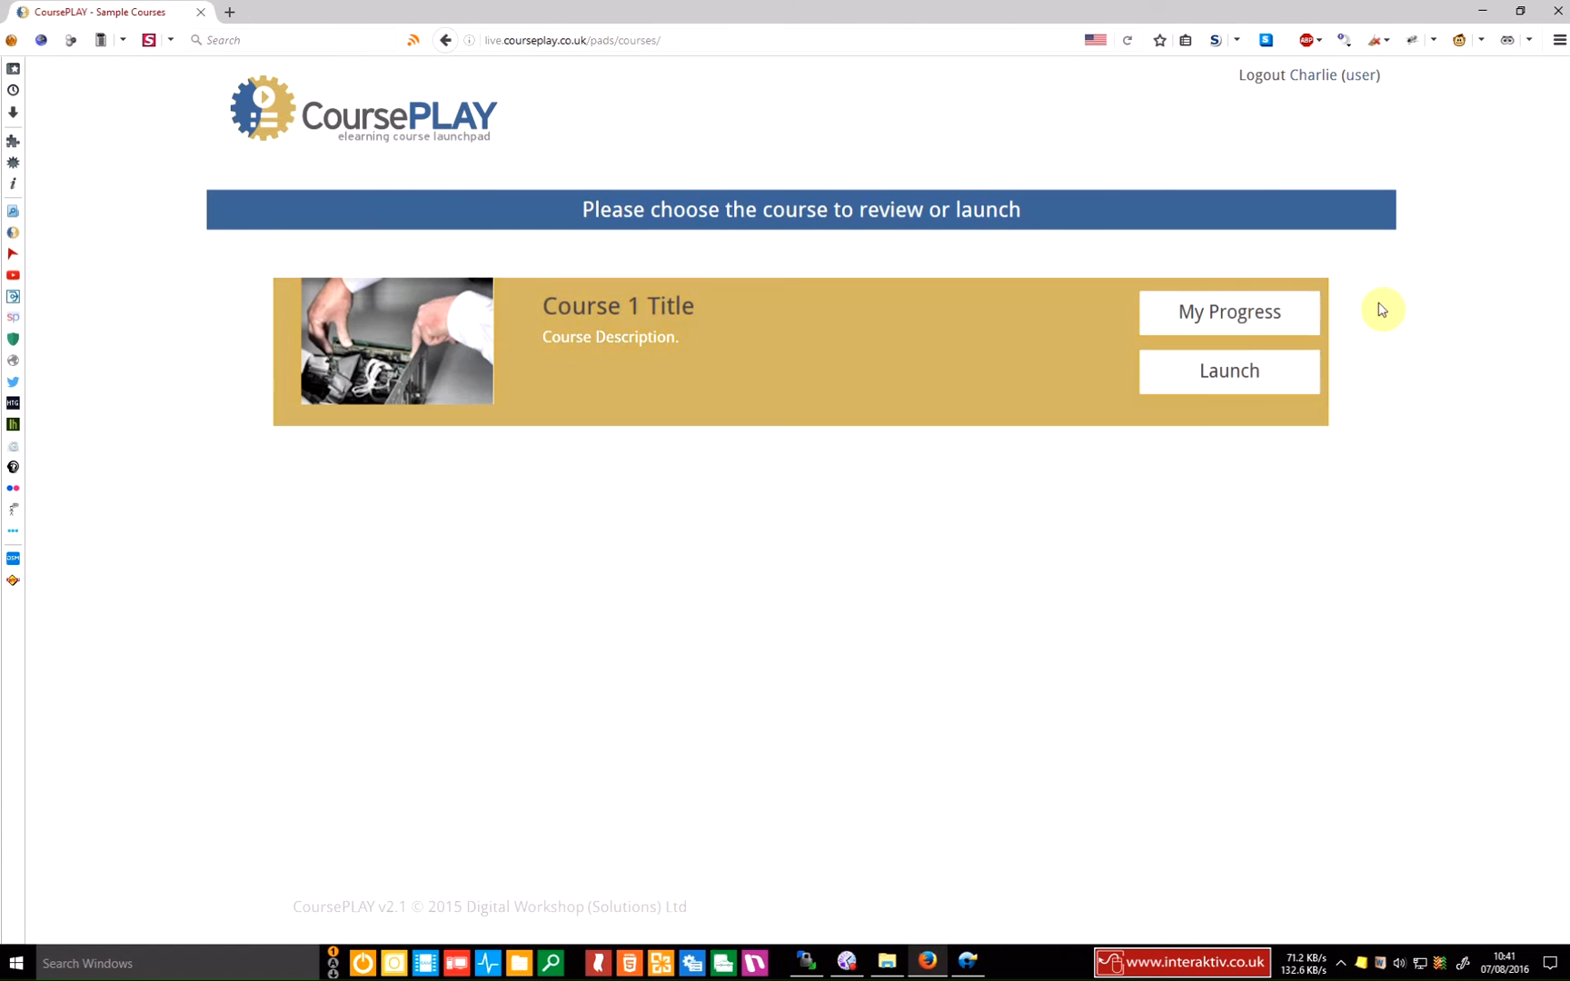
Review Course 1's progress record, and view the learner's results summary report from the user launchpad menu
left_click(1279, 320)
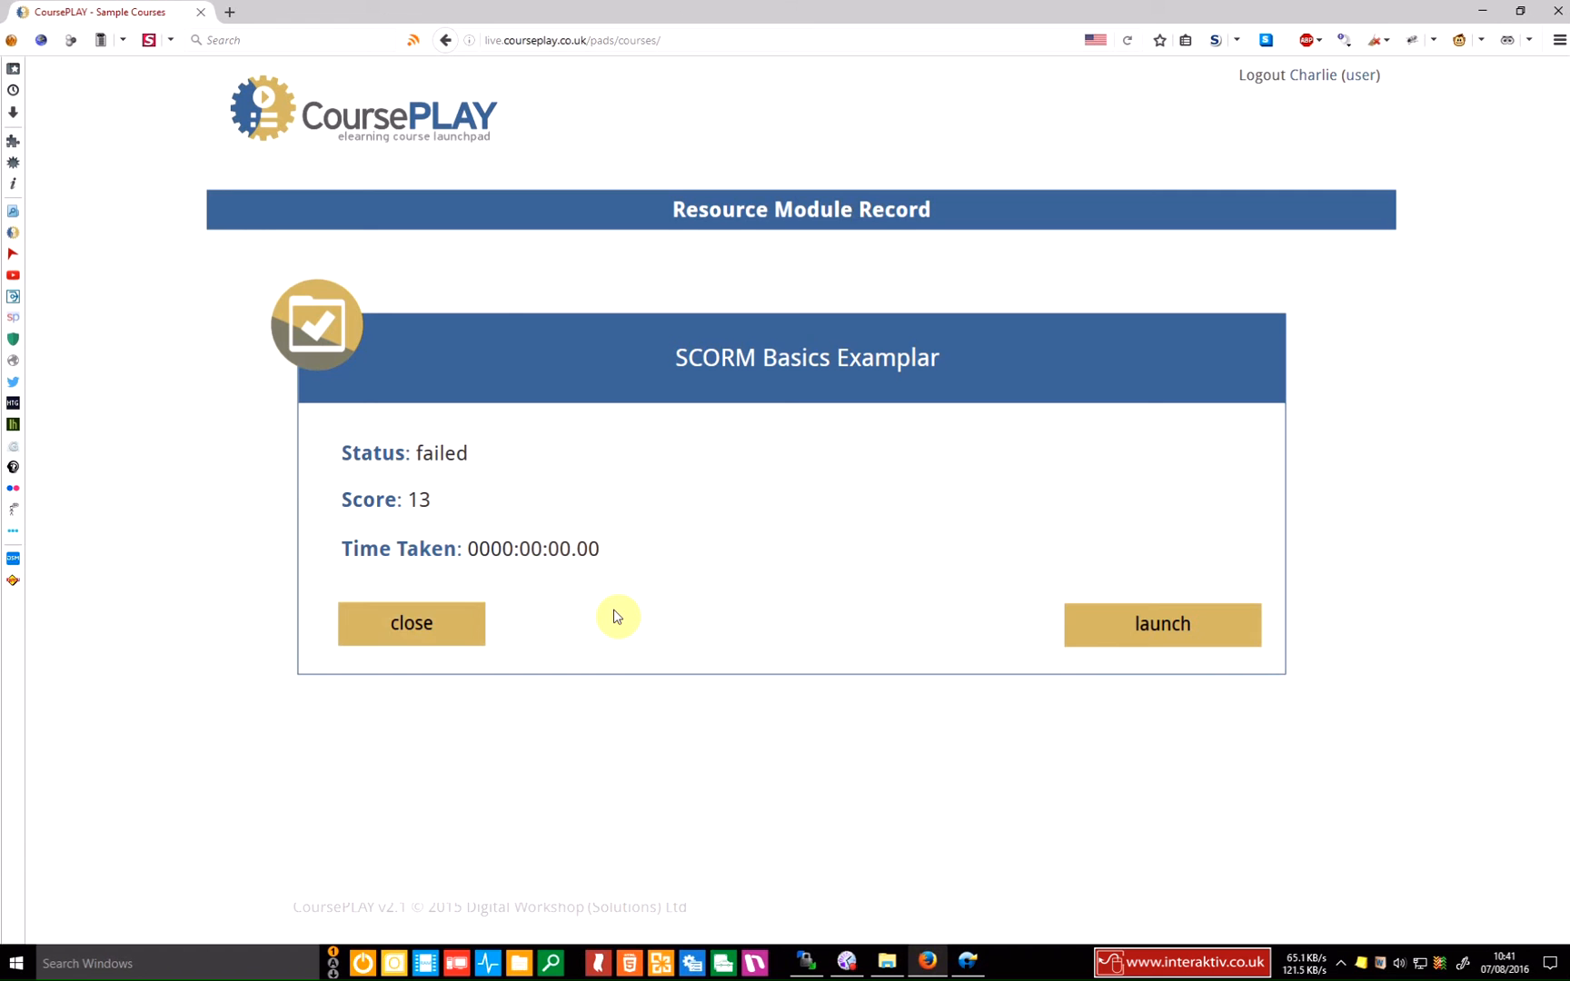
left_click(428, 628)
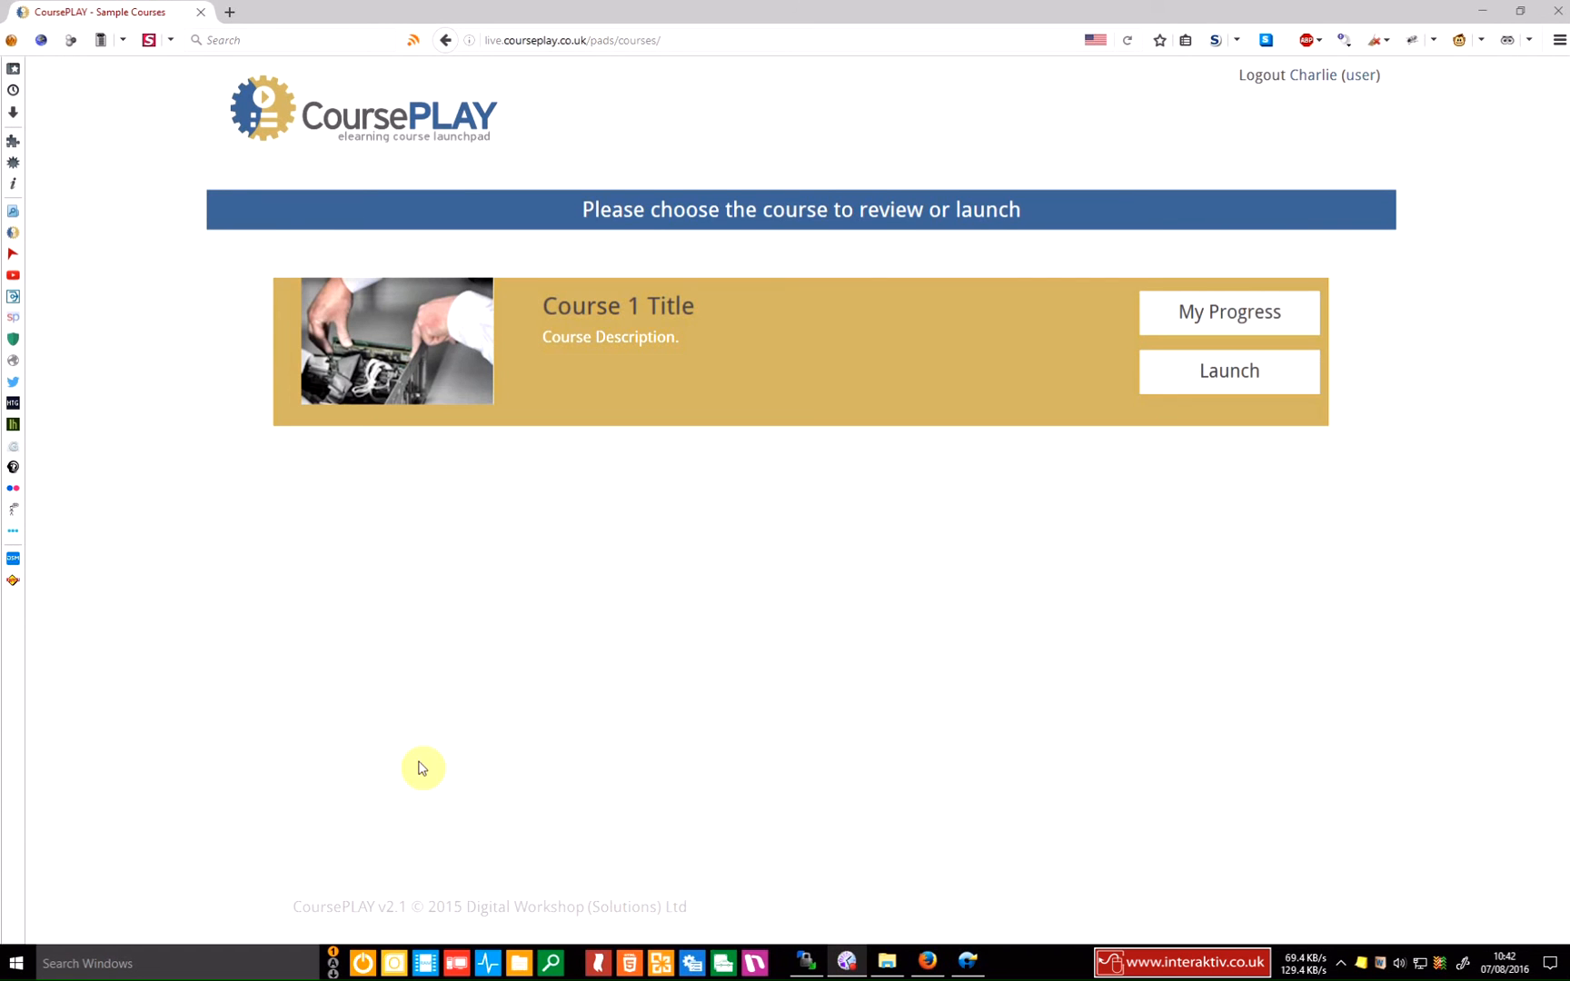
left_click(255, 904)
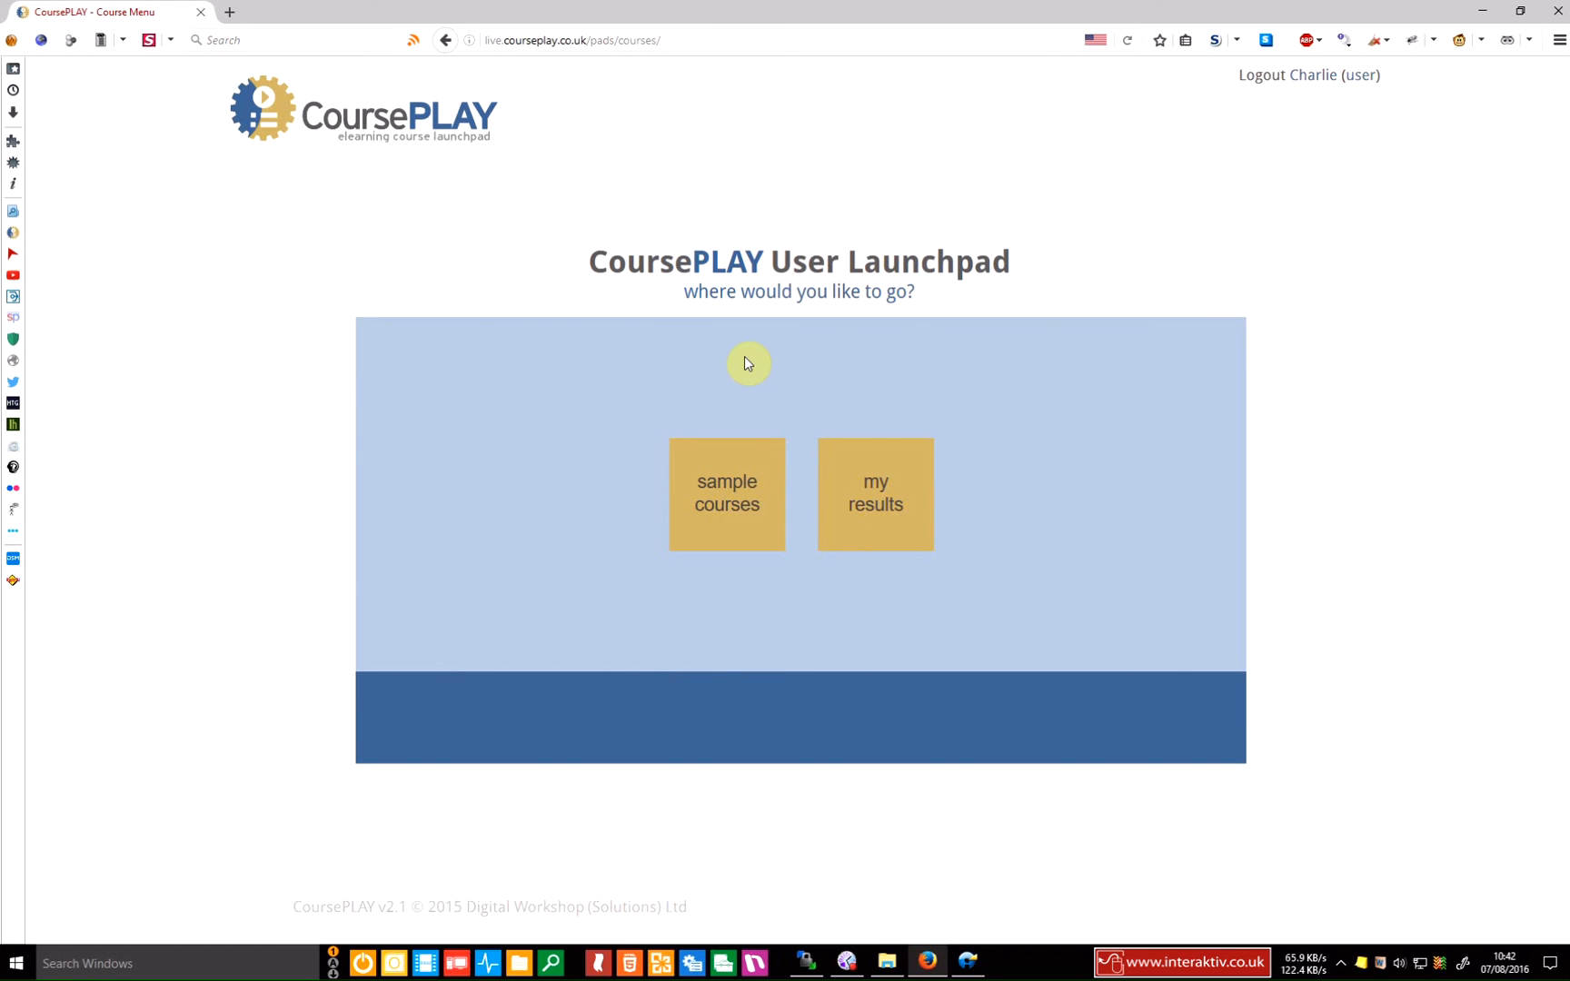
left_click(915, 518)
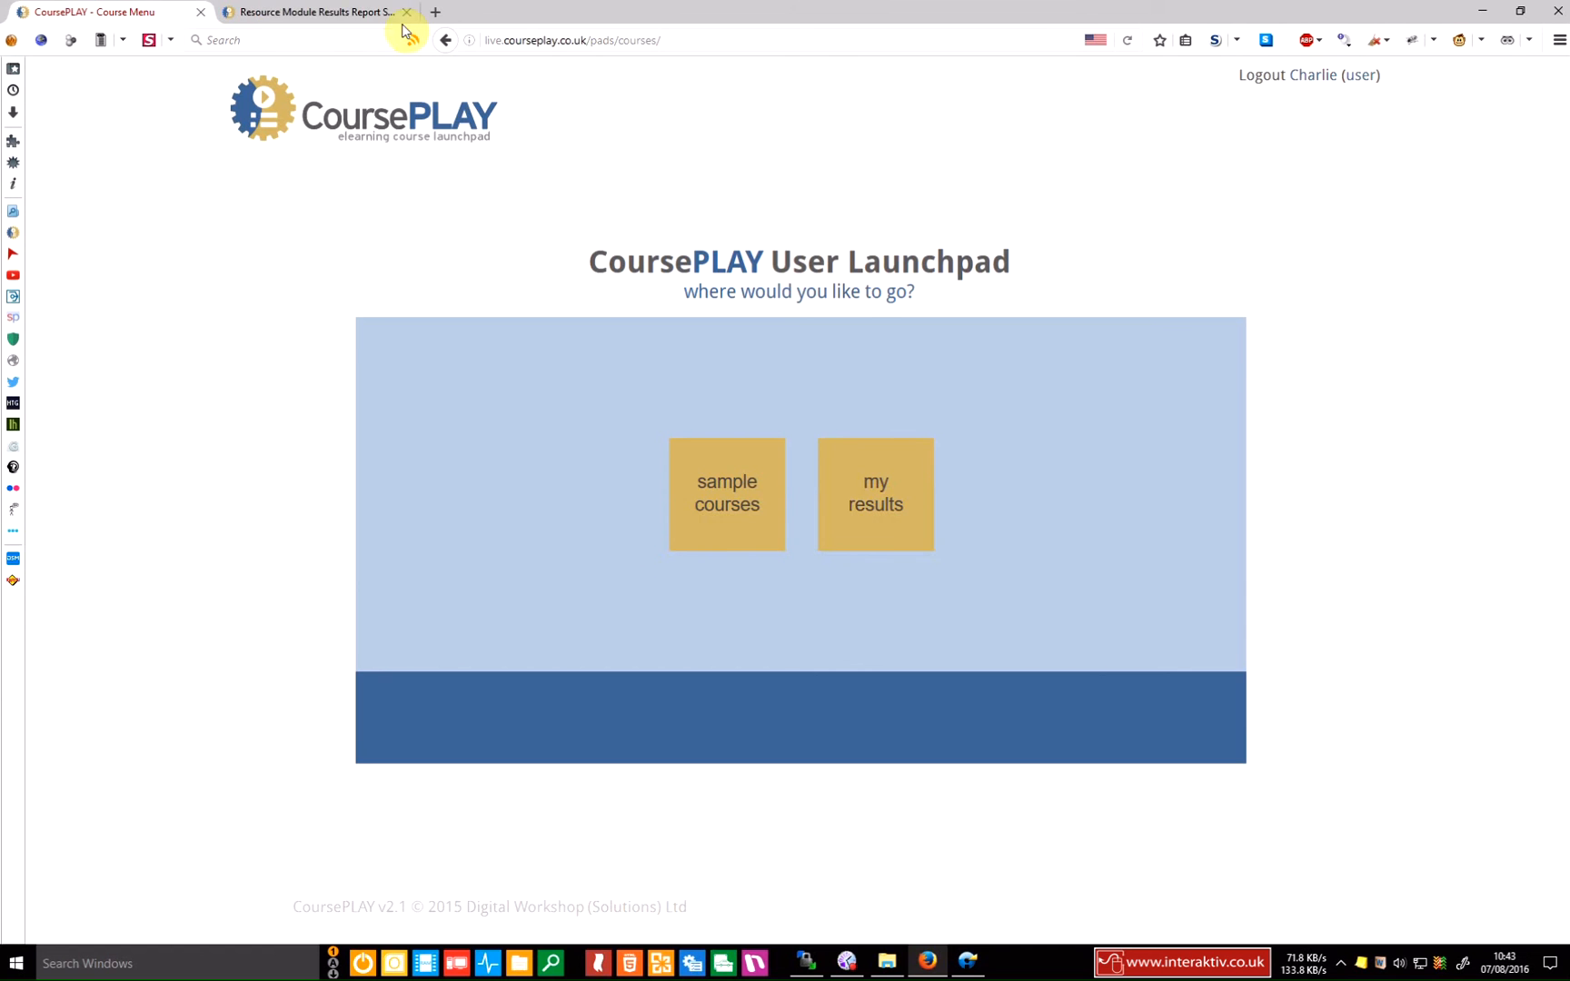
left_click(325, 13)
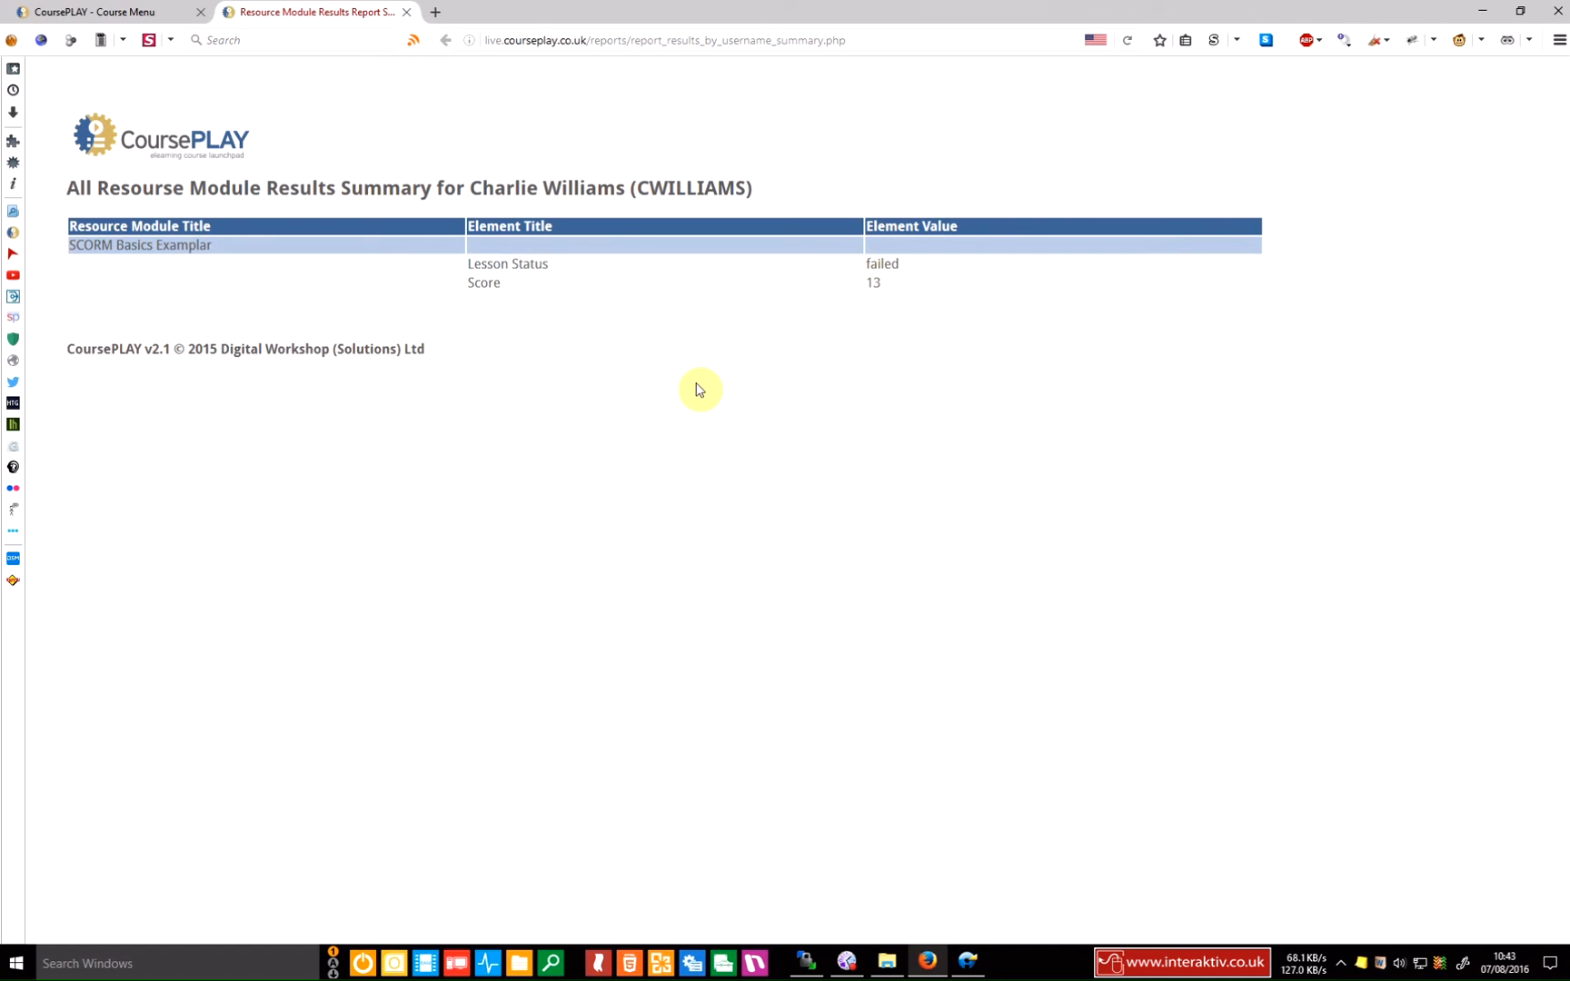
left_click(406, 12)
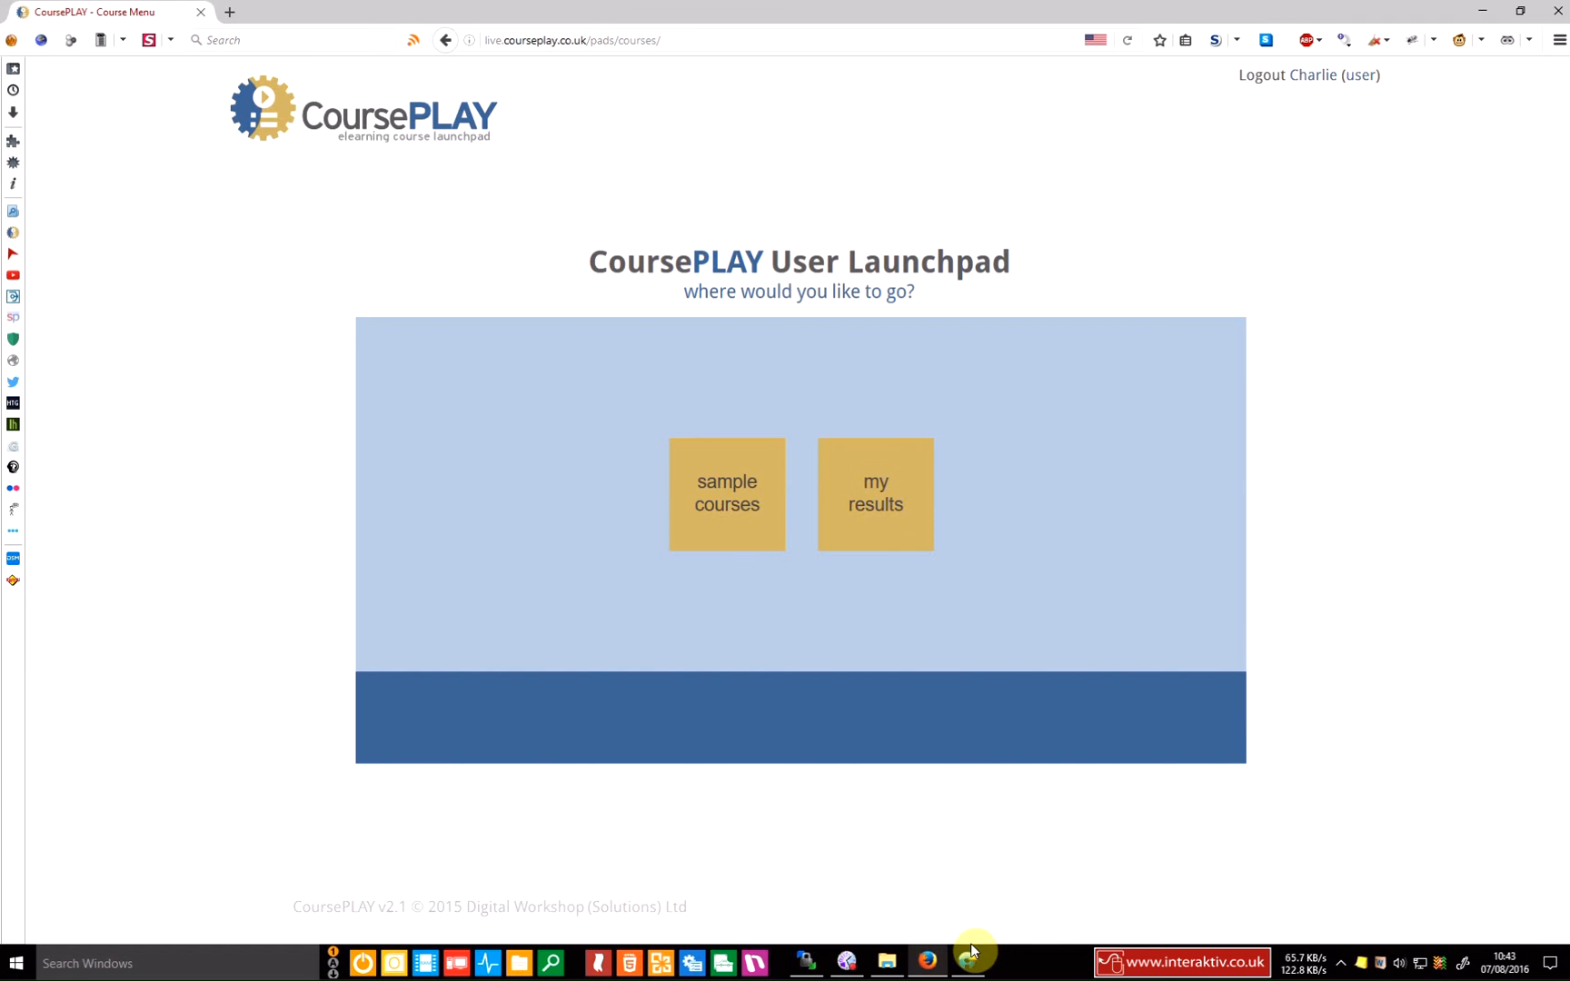
Switch to Opus and examine the On Show script that sets the scoid in the Course1 frame's actions
left_click(886, 964)
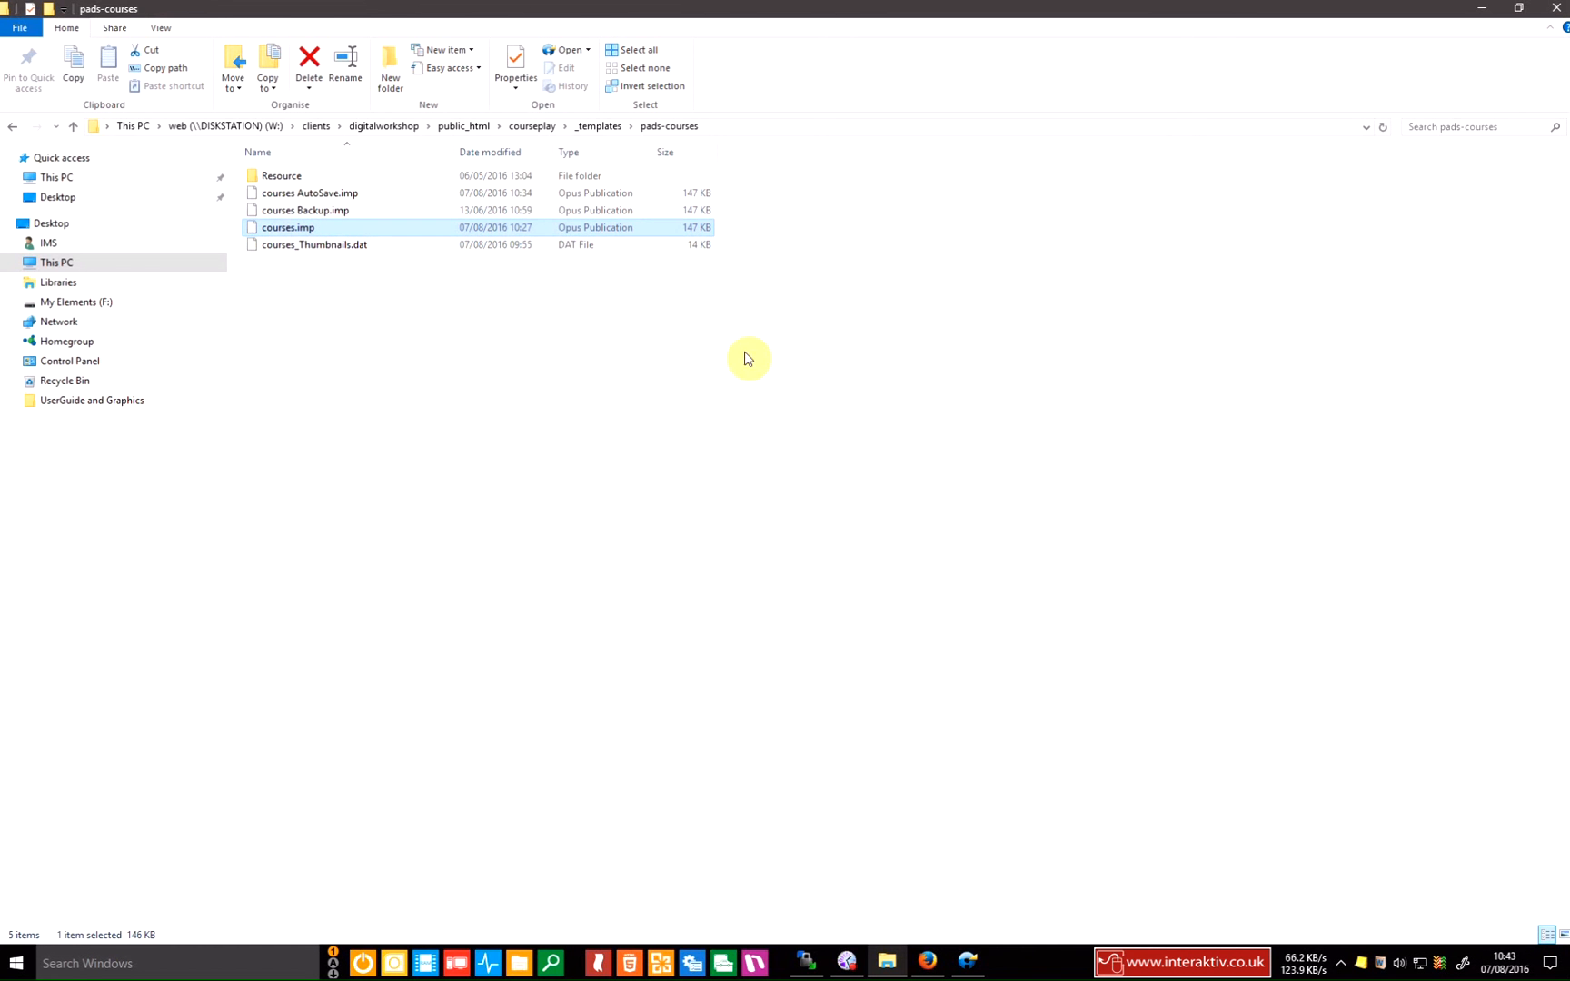
left_click(977, 963)
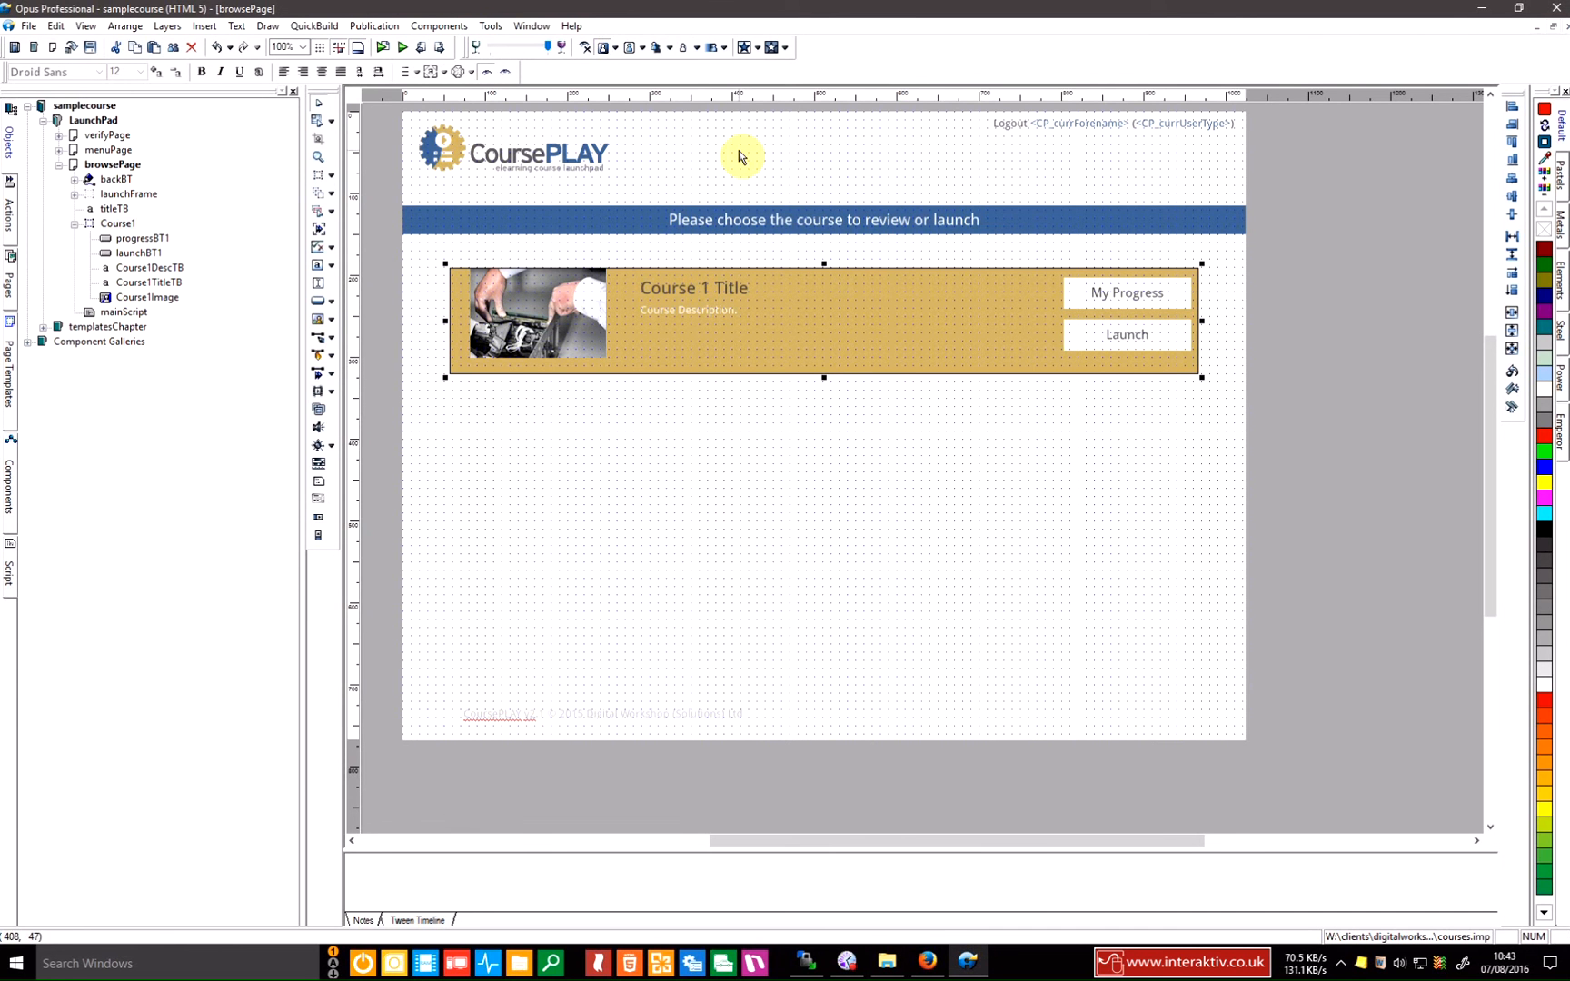
double_click(983, 359)
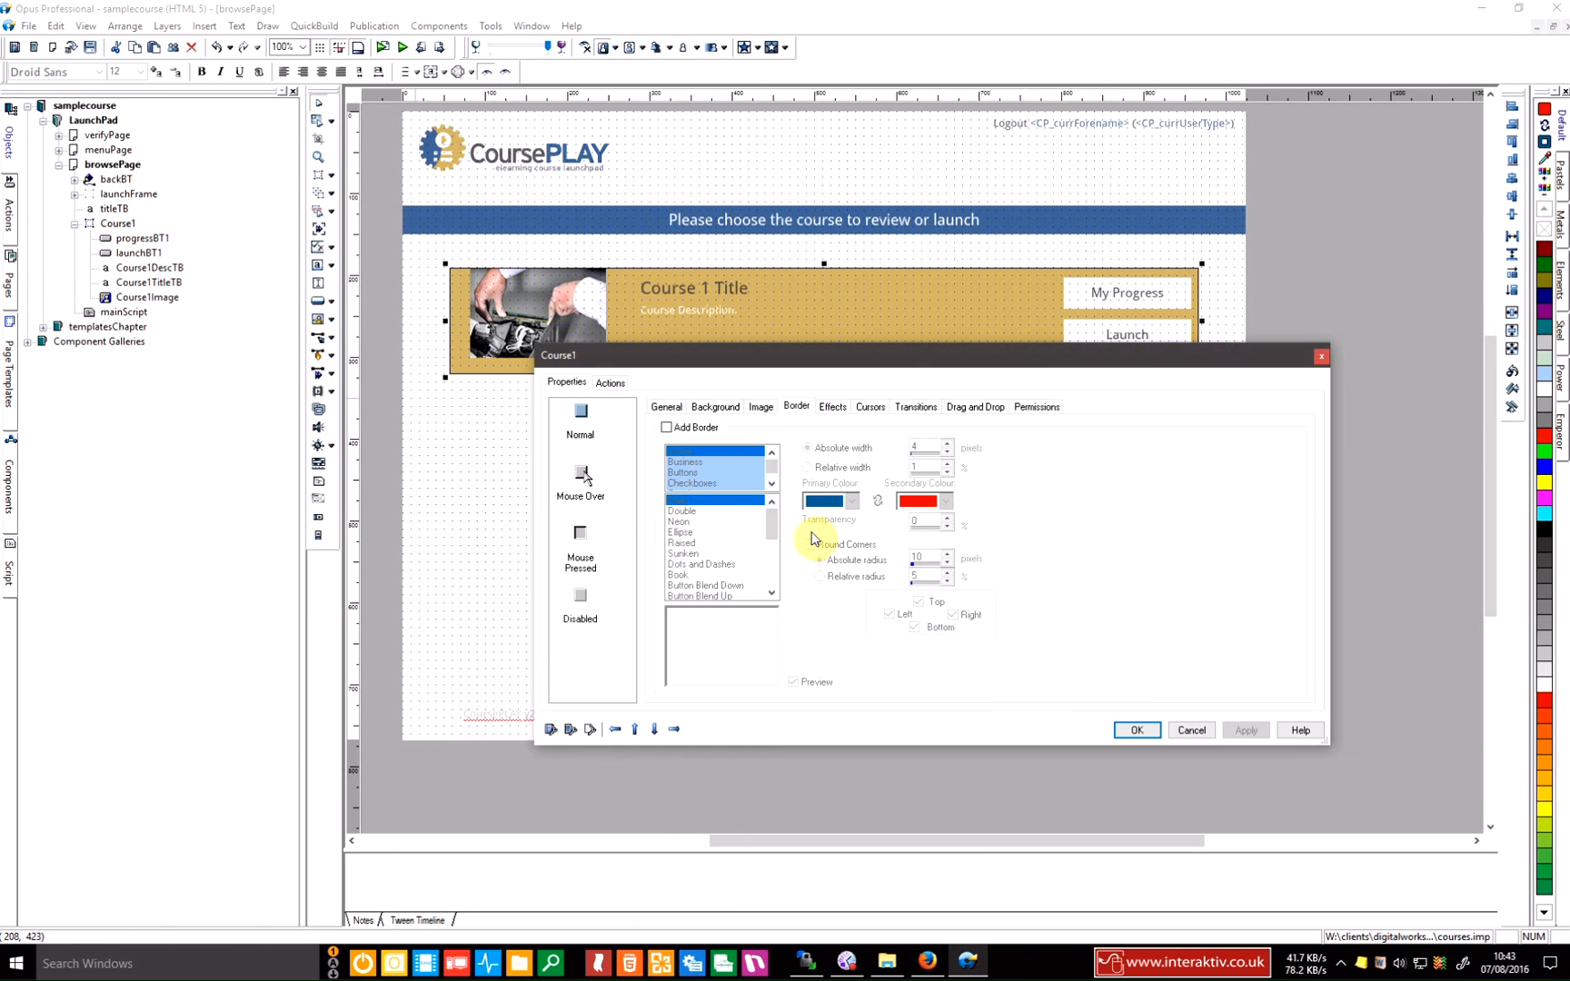
left_click(609, 383)
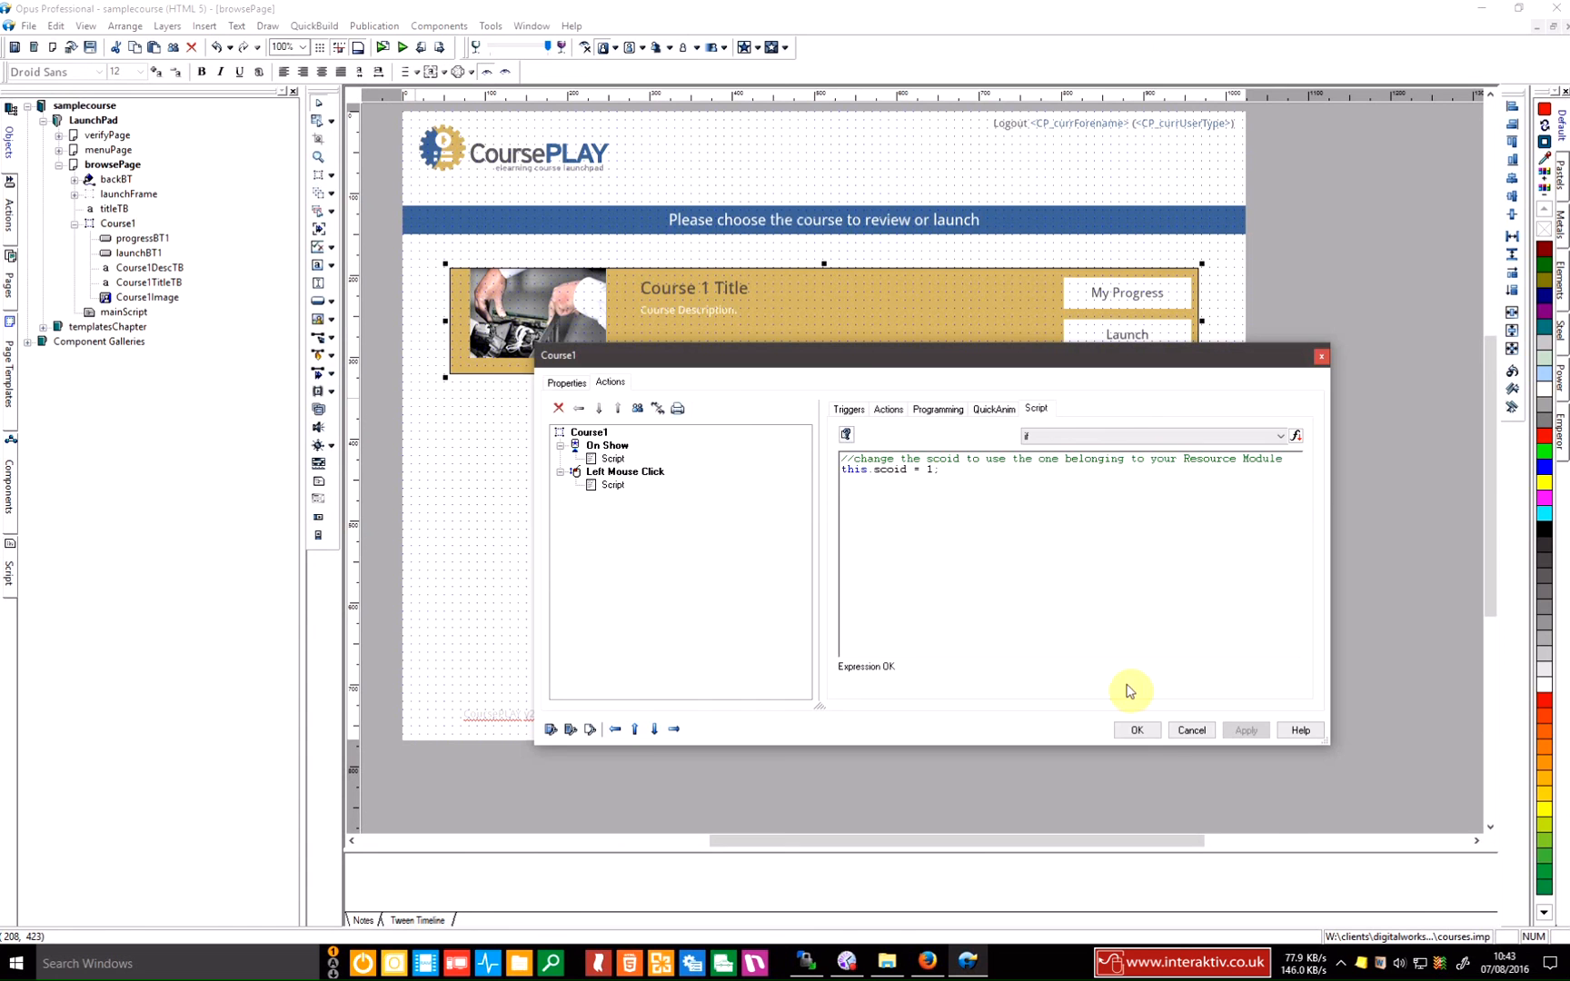
left_click(1147, 730)
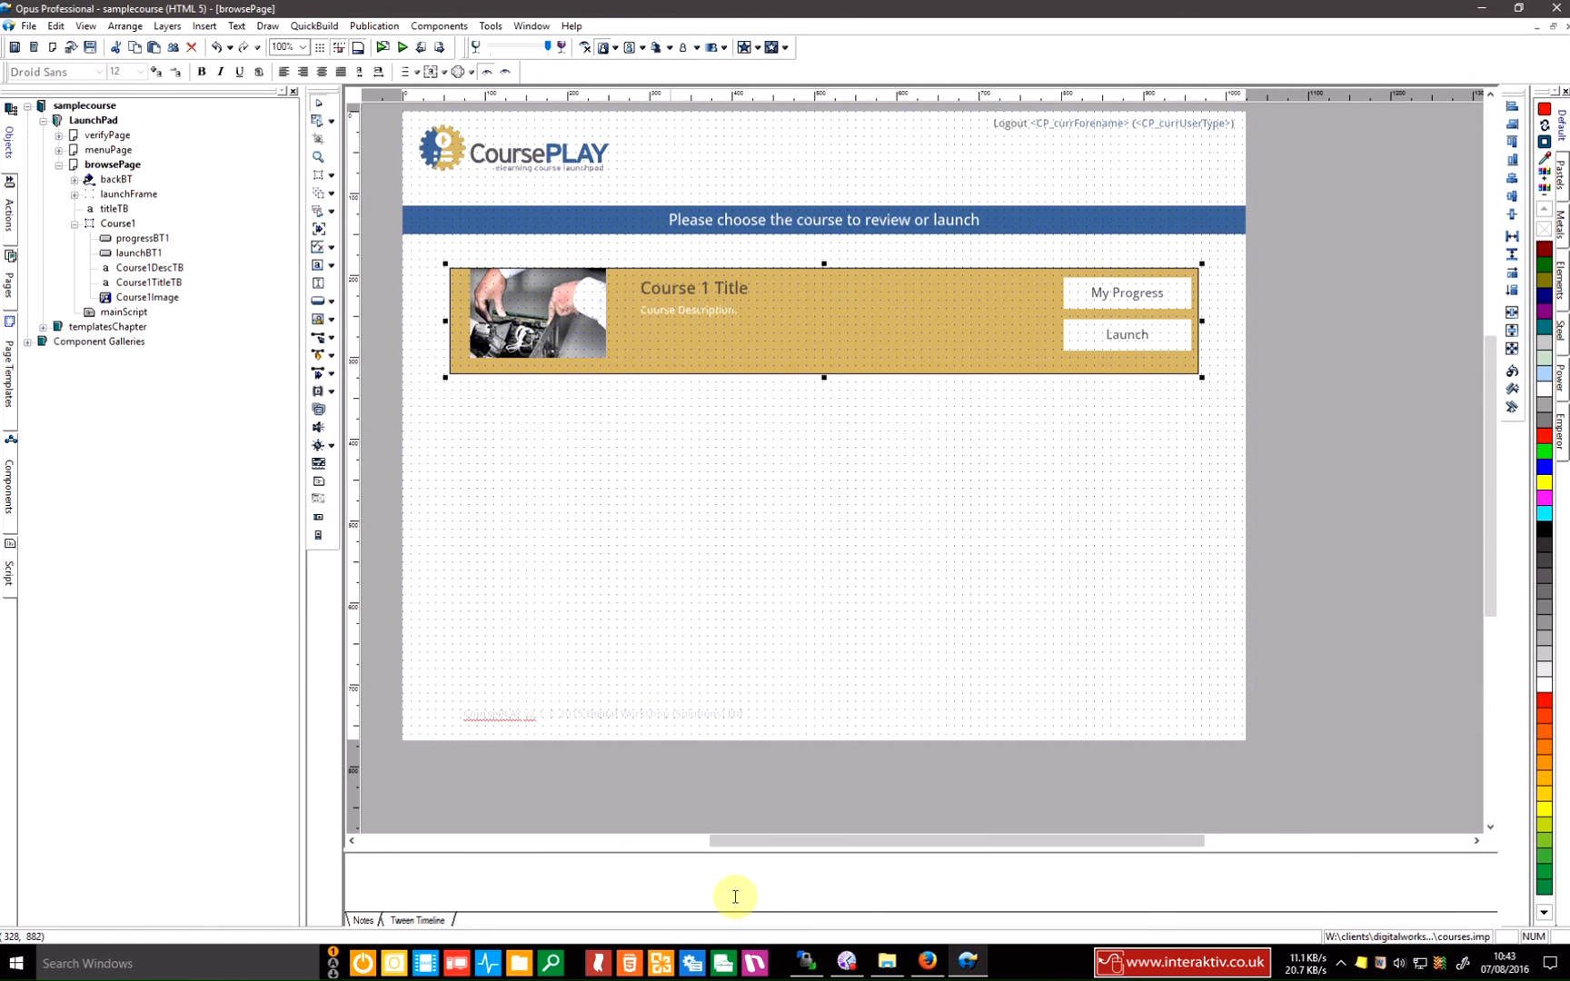
Check the uploaded courses folder in WinSCP, and compare the live sample courses page in Firefox with its layout in Opus
left_click(805, 962)
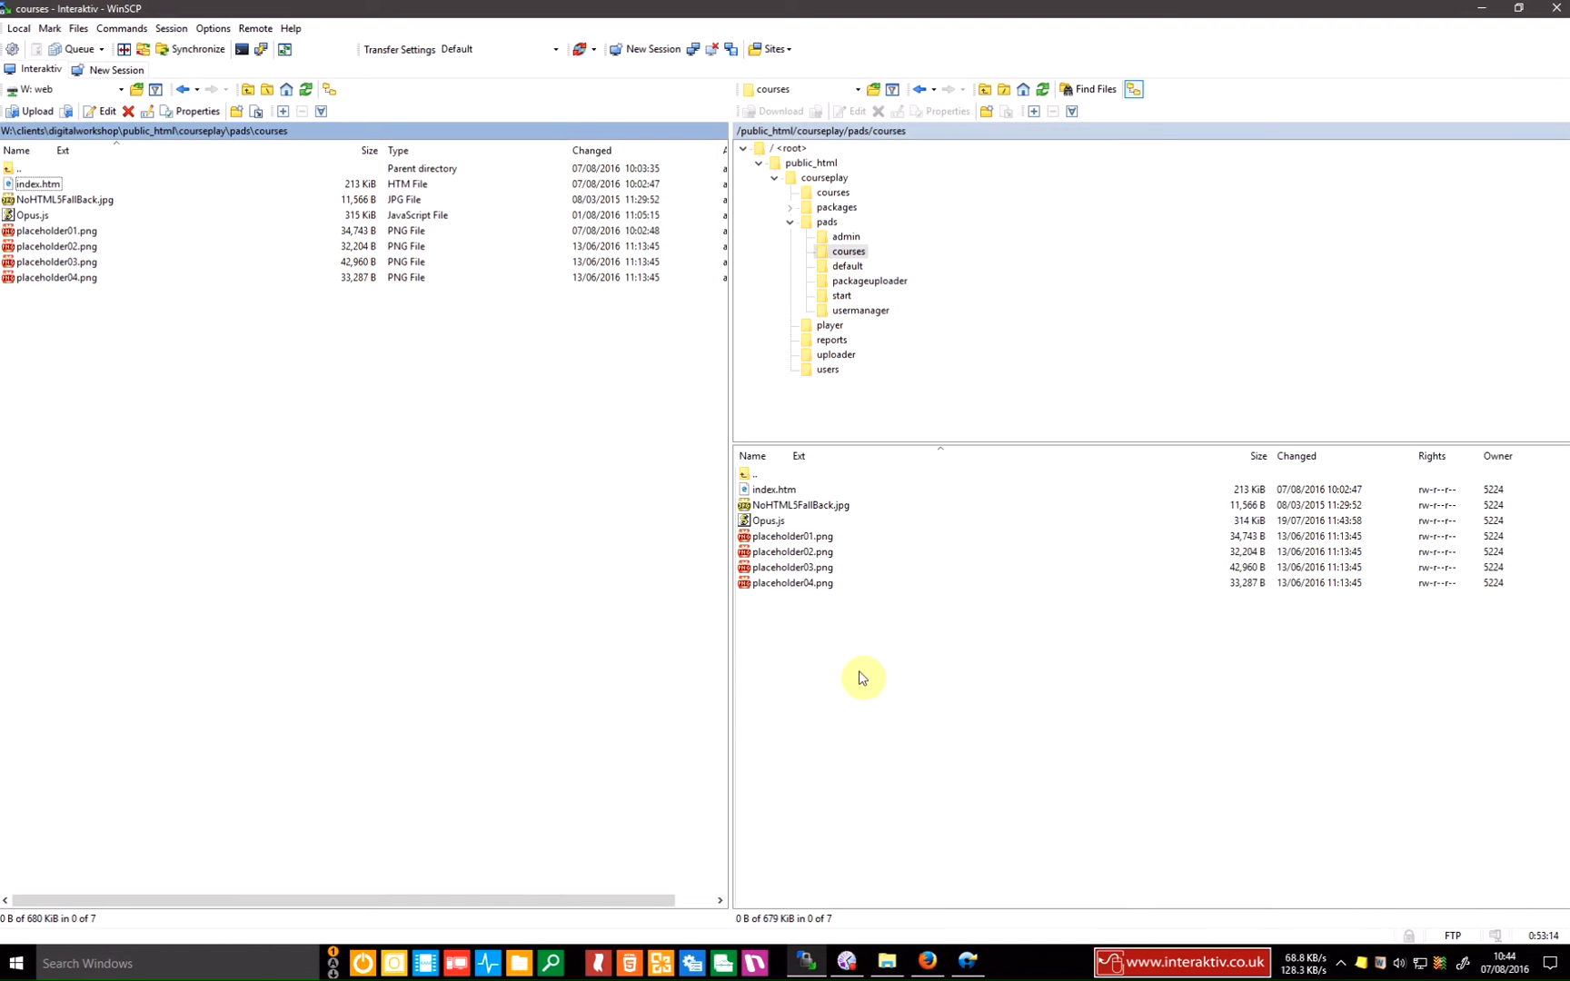
left_click(928, 954)
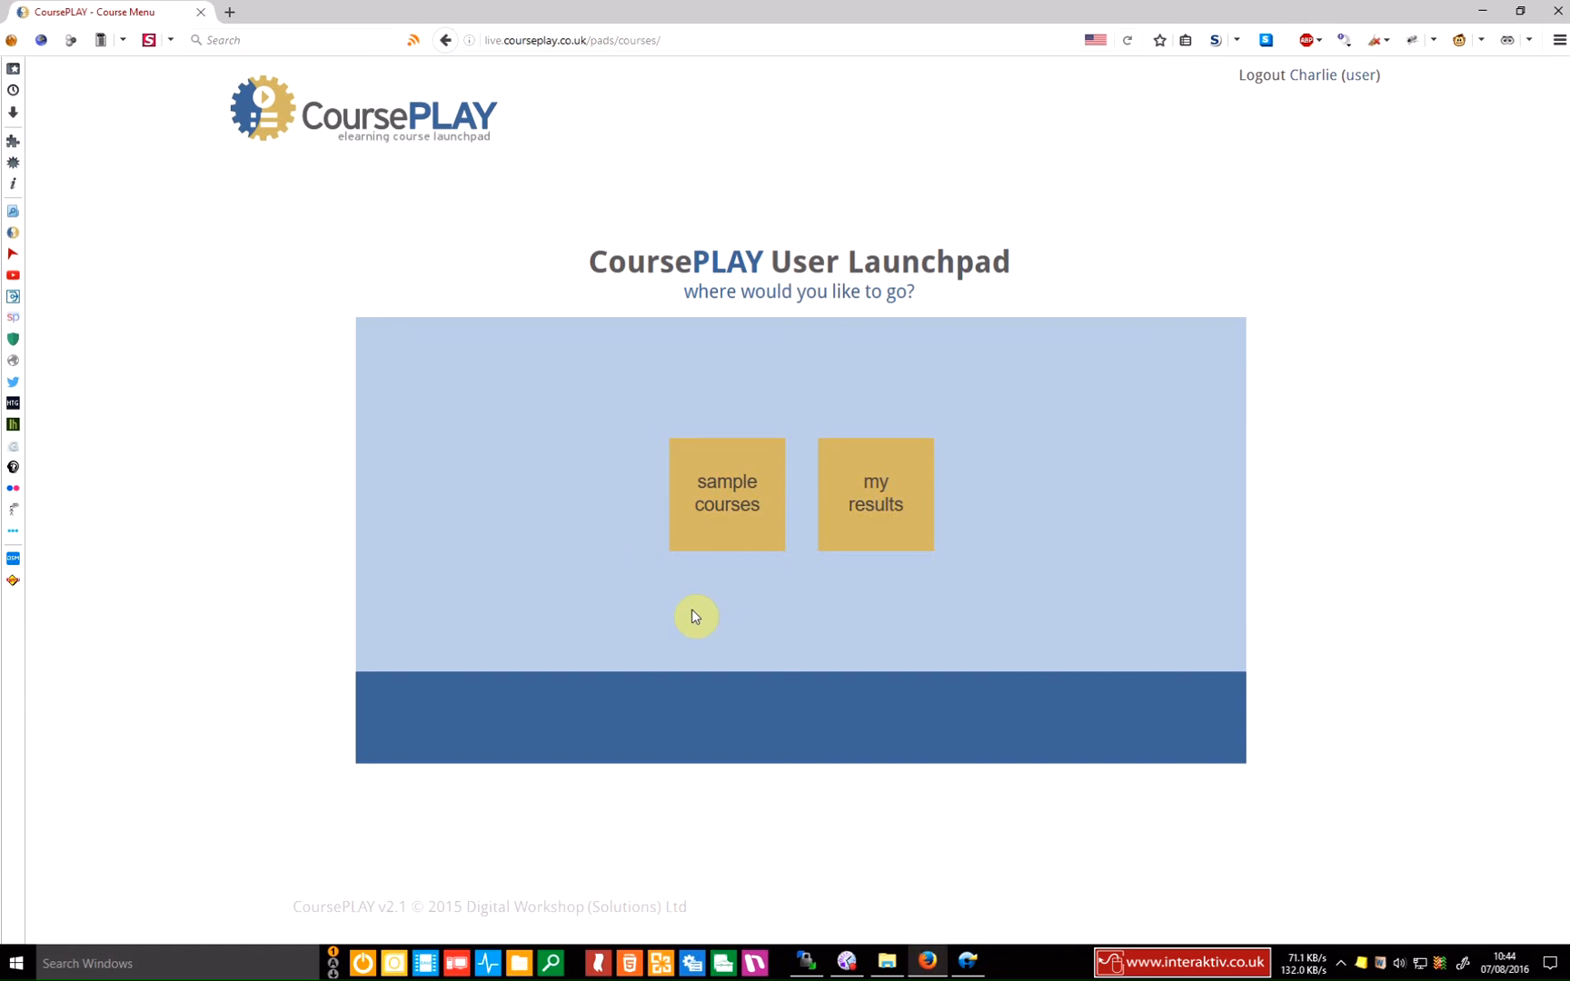
left_click(729, 539)
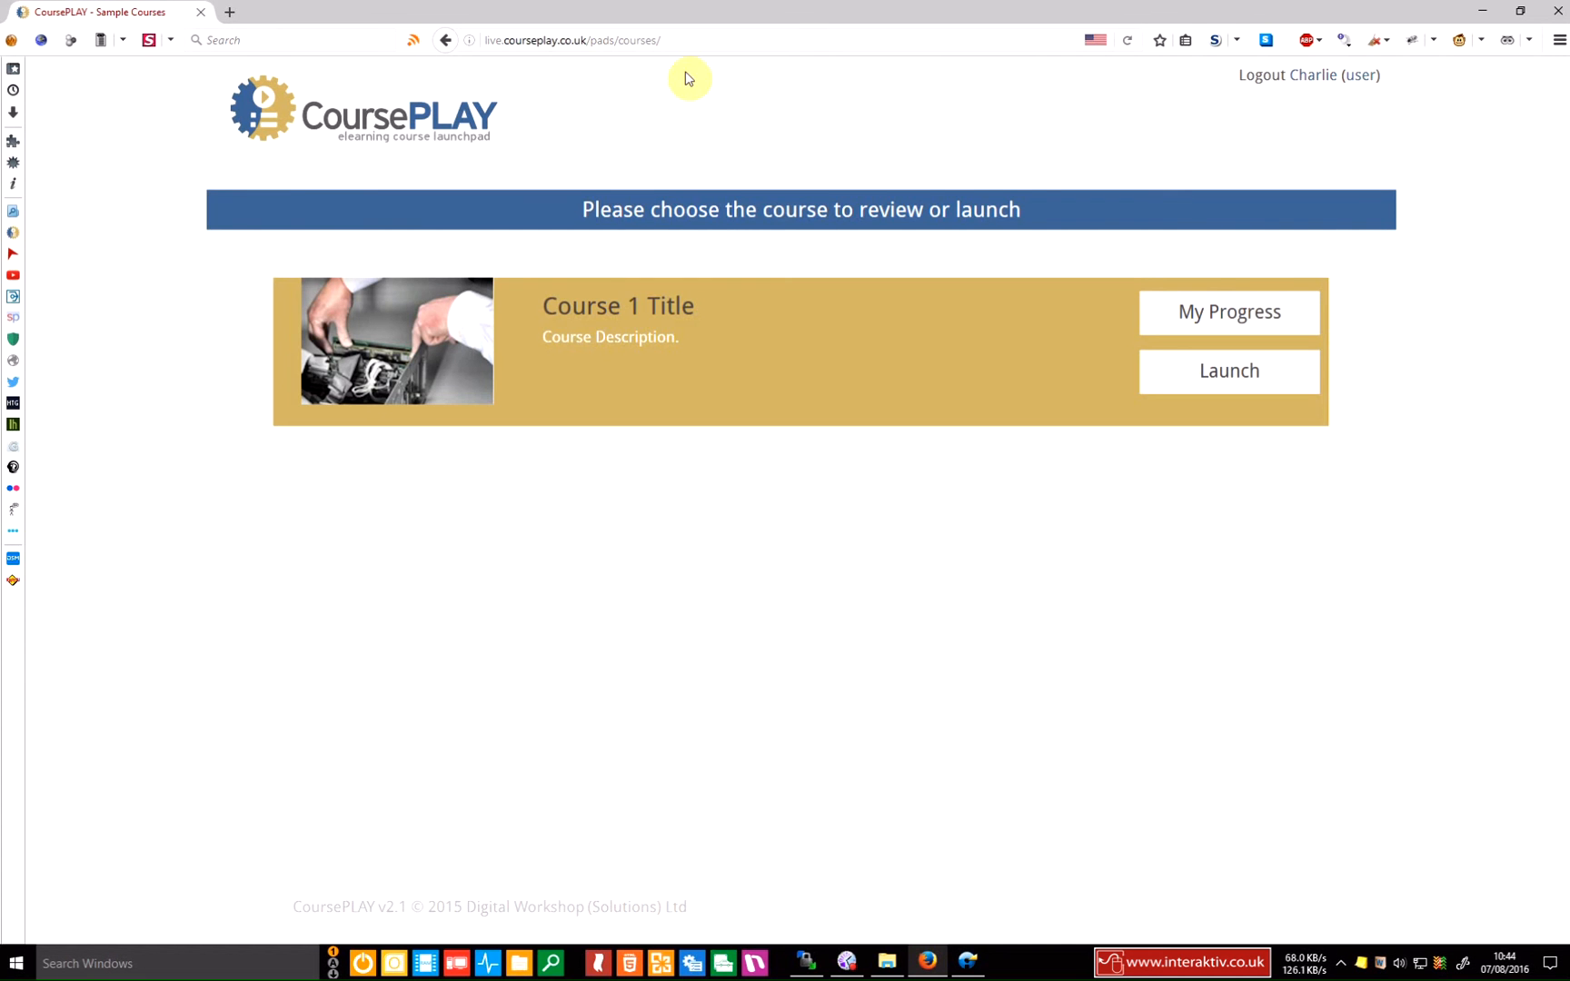
left_click(966, 961)
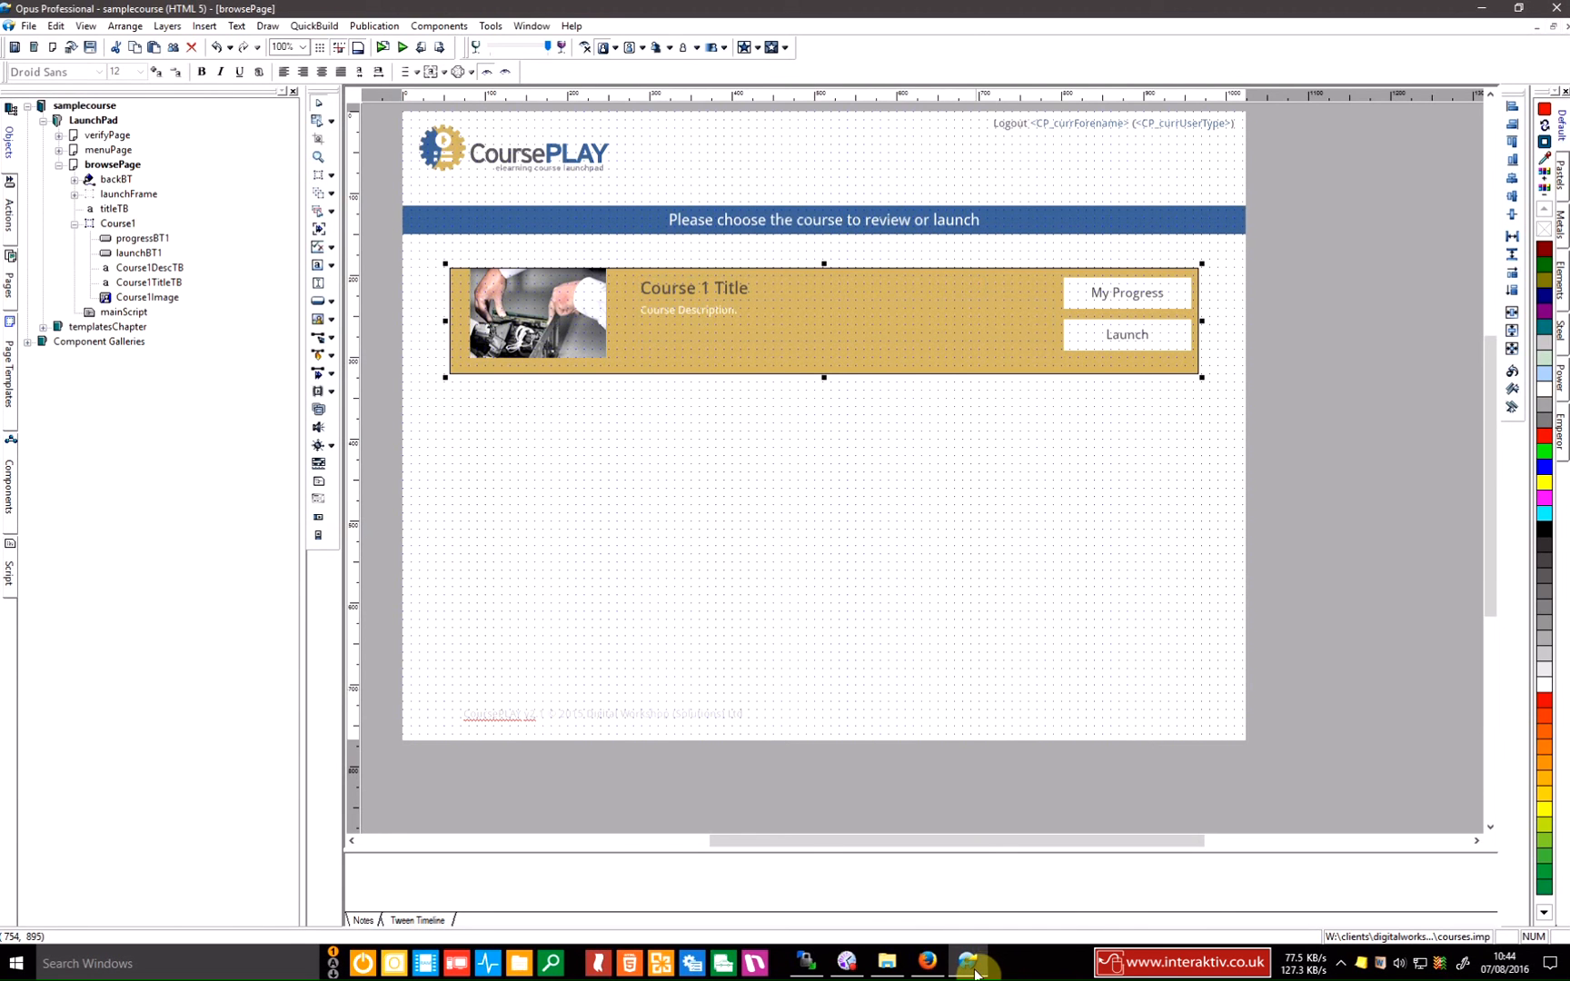
left_click(927, 962)
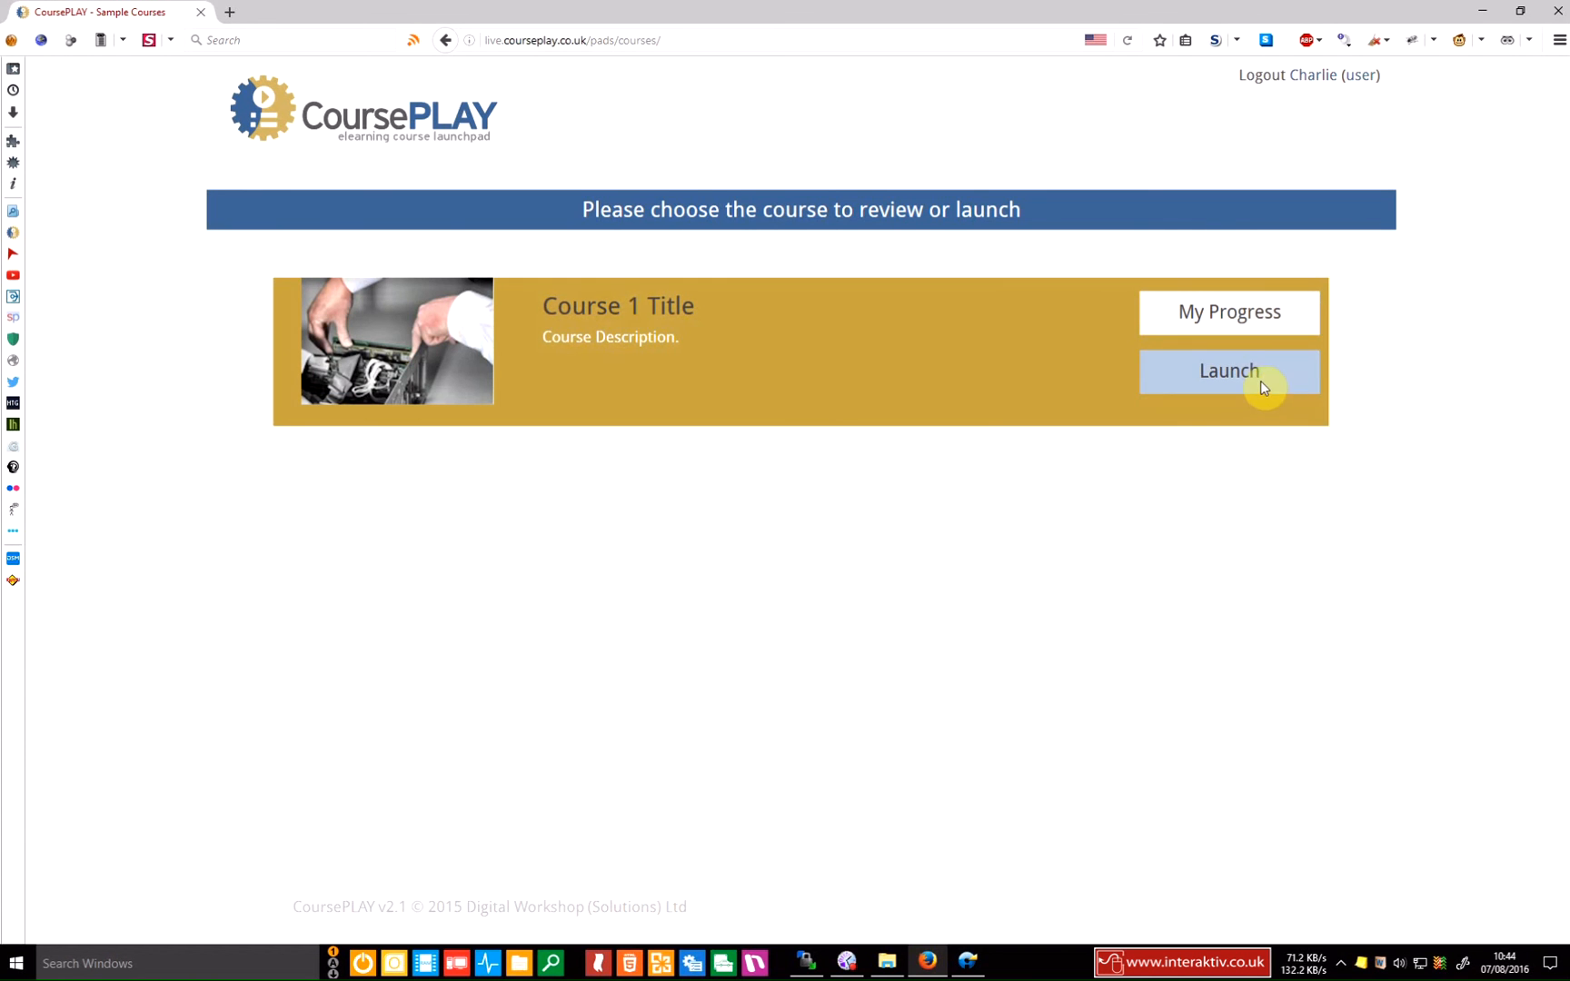
Launch Course 1 in the SCORM player once more, close the player tab and log out of the learner account
left_click(1255, 385)
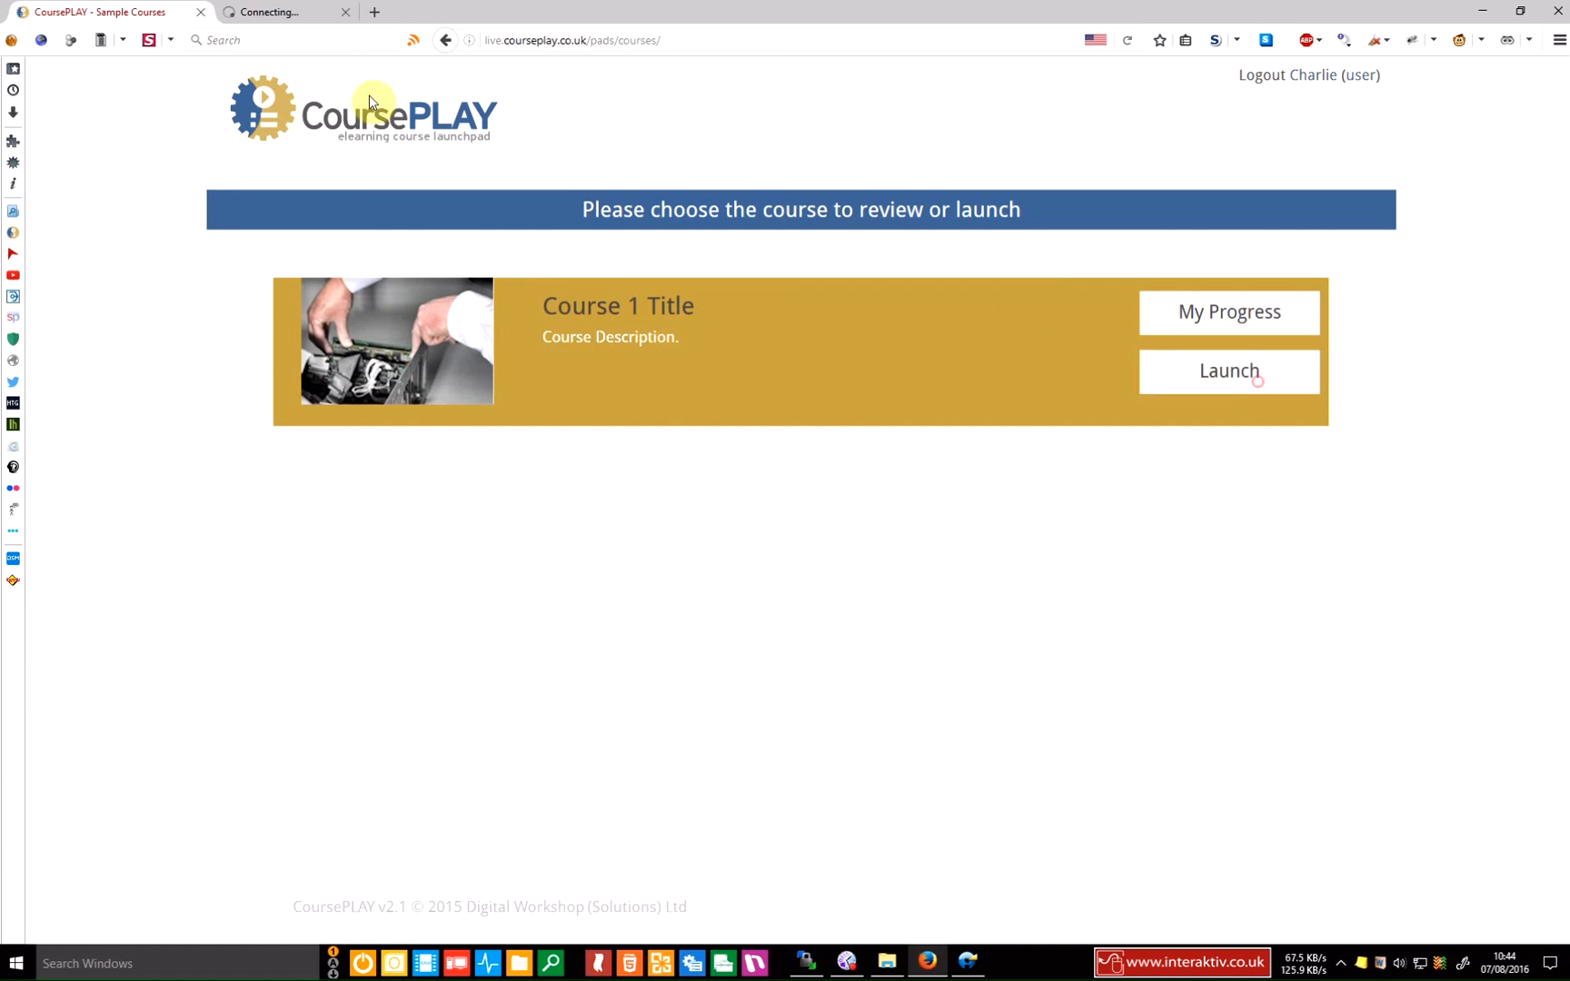
left_click(344, 24)
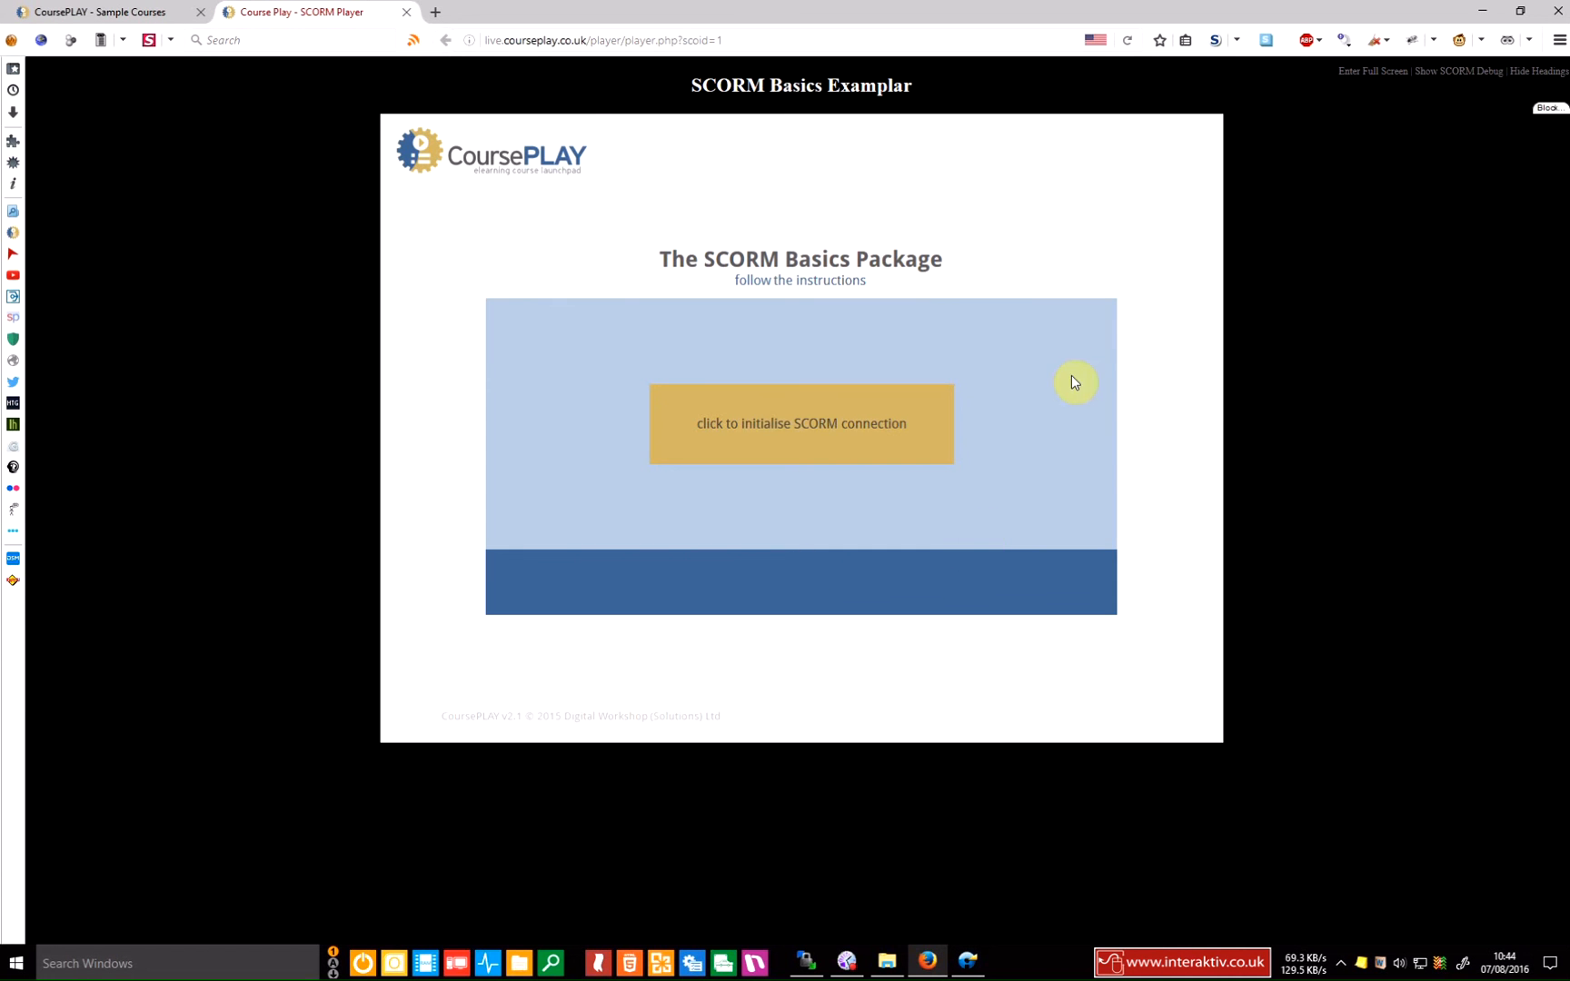
left_click(407, 12)
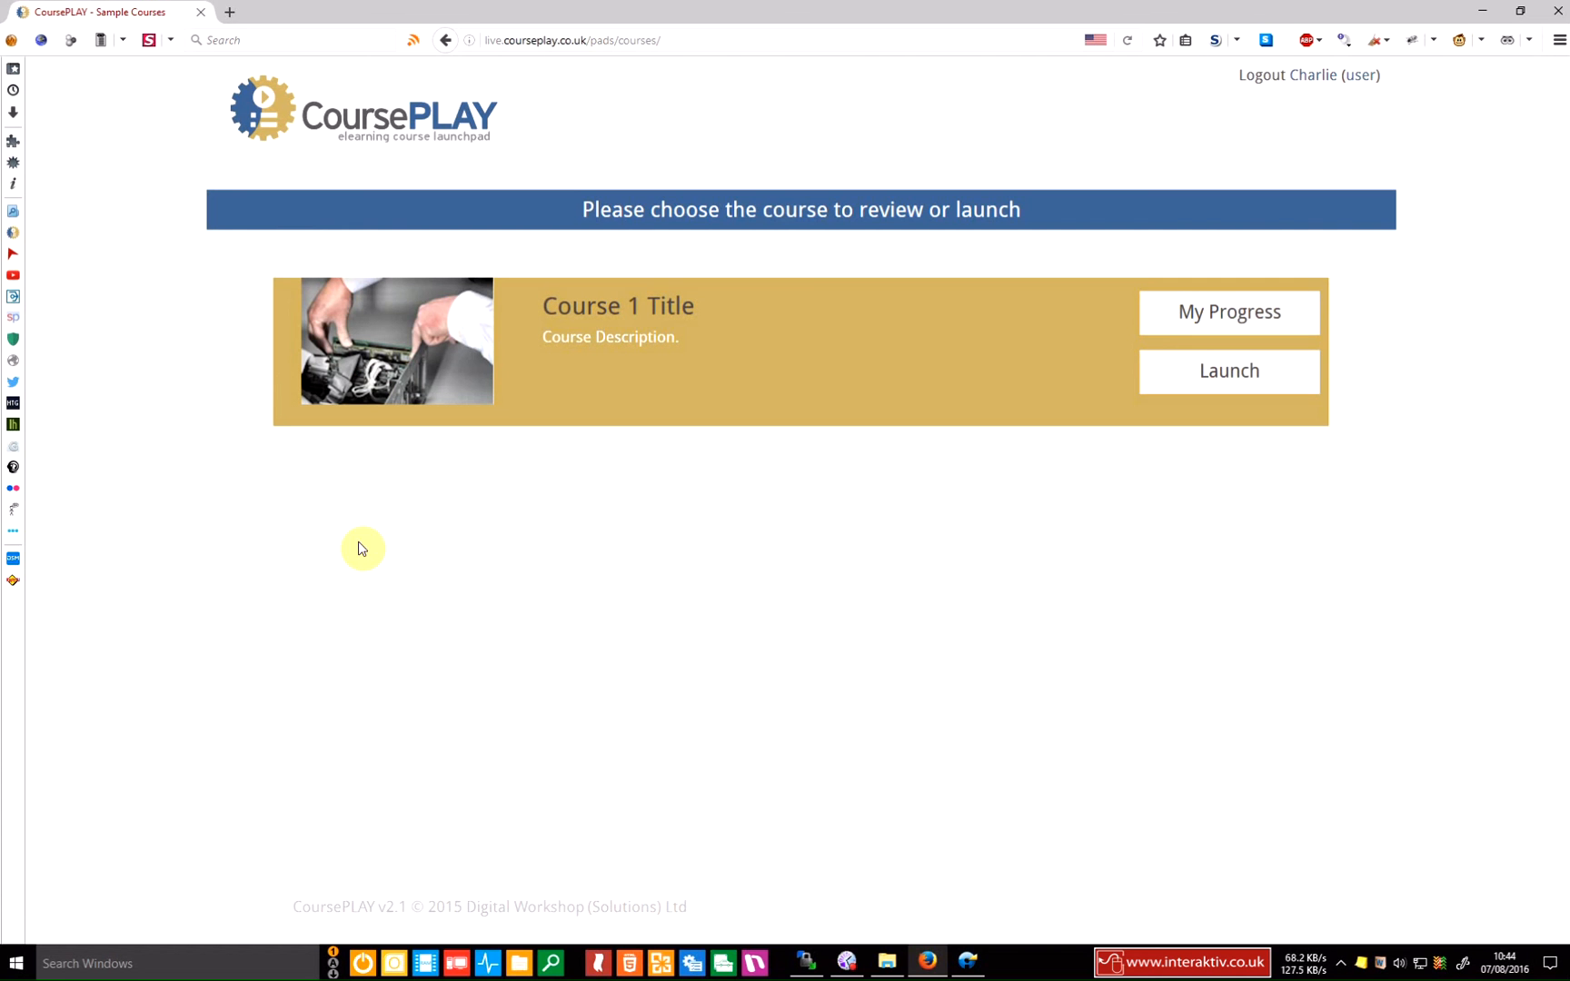
left_click(241, 907)
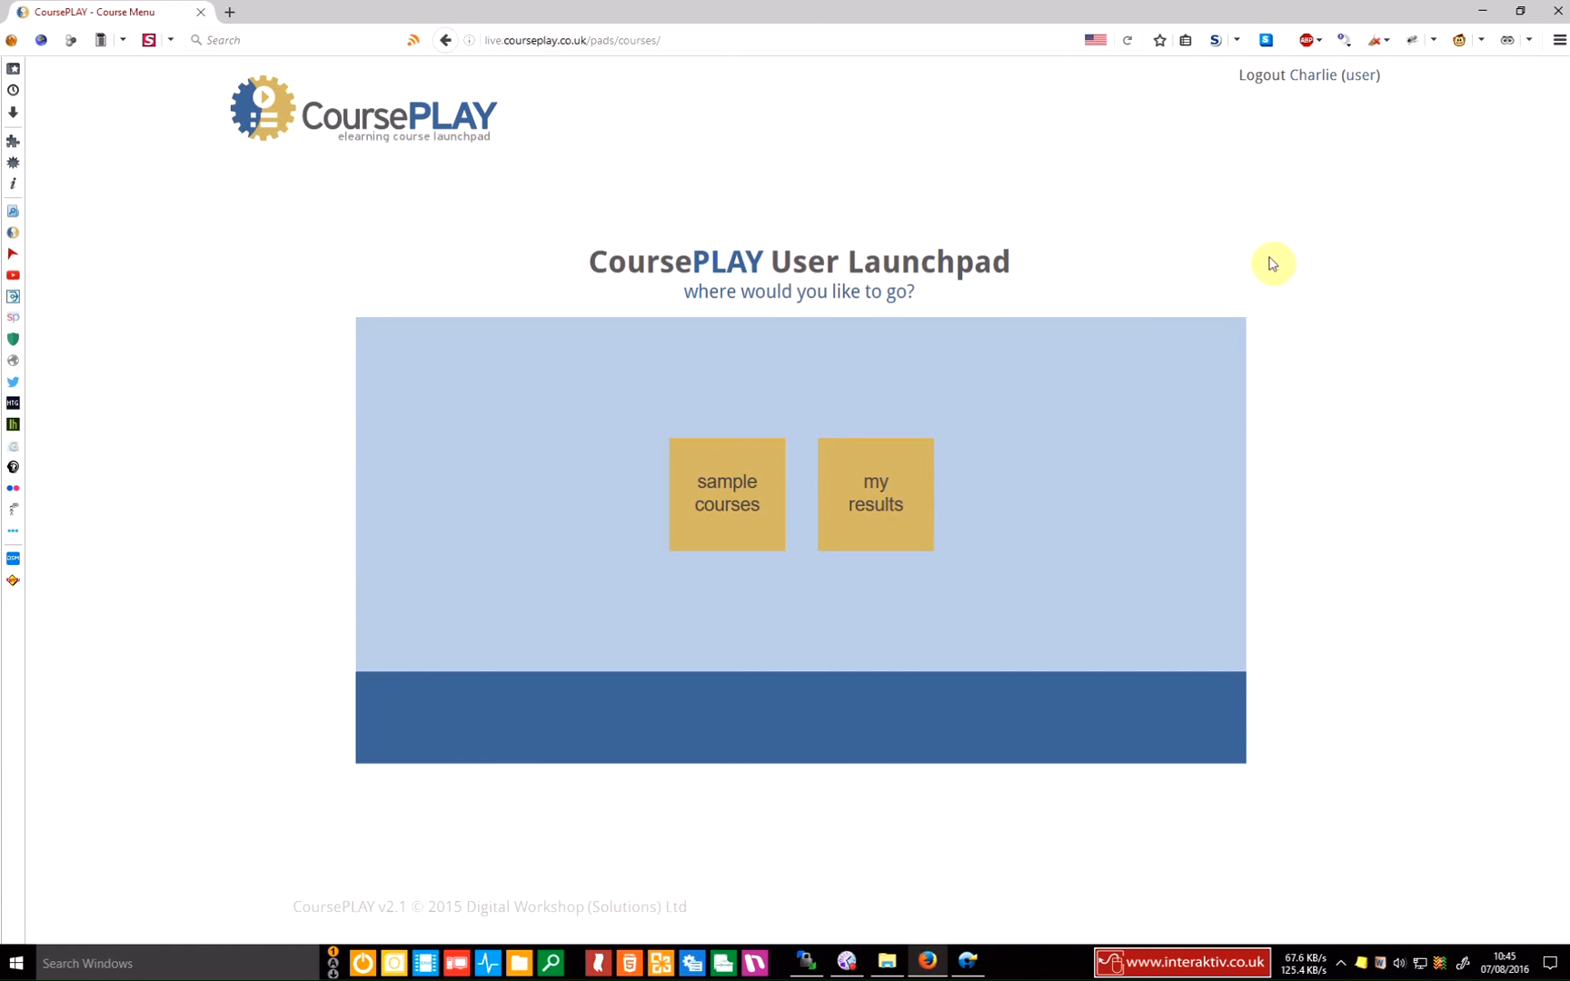
left_click(1360, 80)
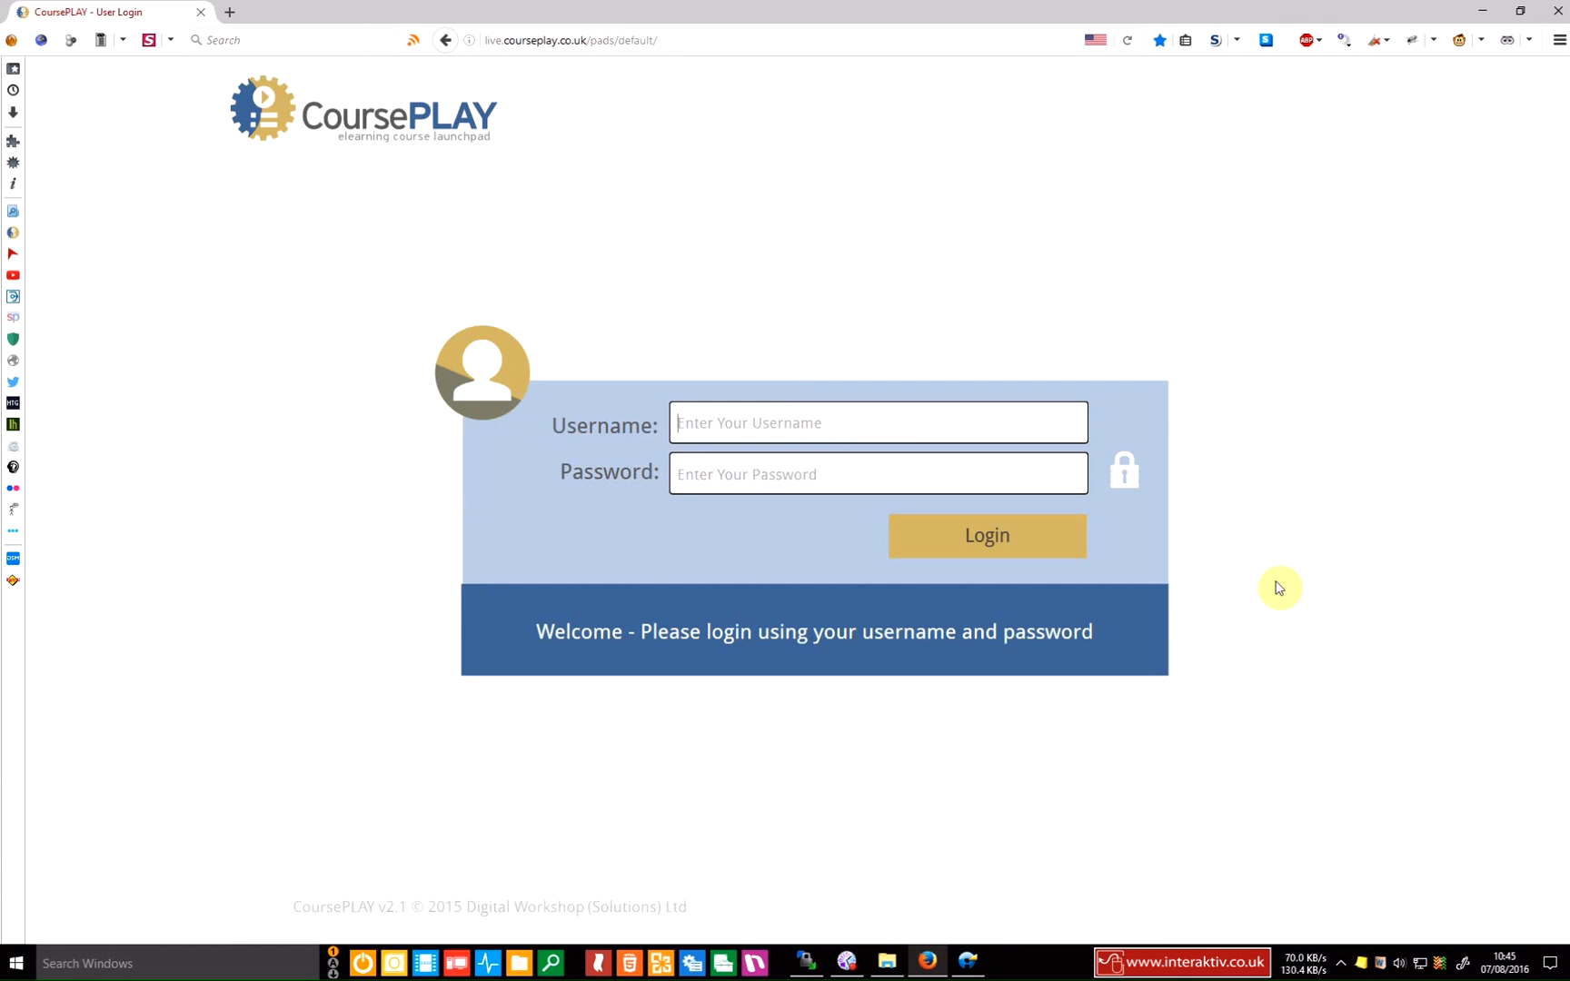